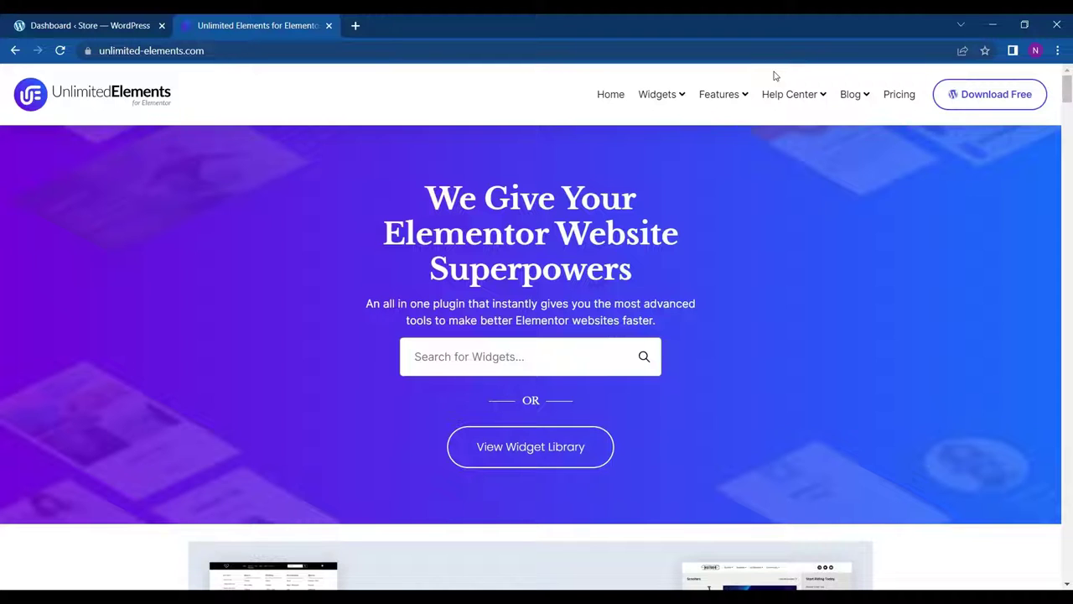
Switch to the WordPress dashboard and open the page for adding new plugins.
scroll(423, 237, down, 1)
scroll(423, 236, up, 1)
scroll(233, 148, down, 1)
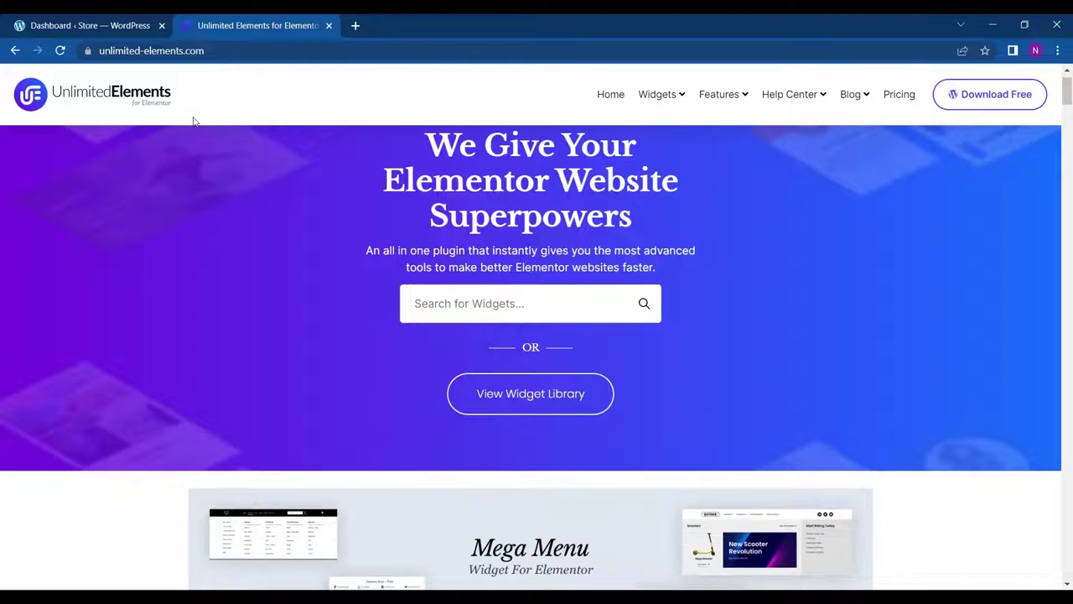
click(128, 18)
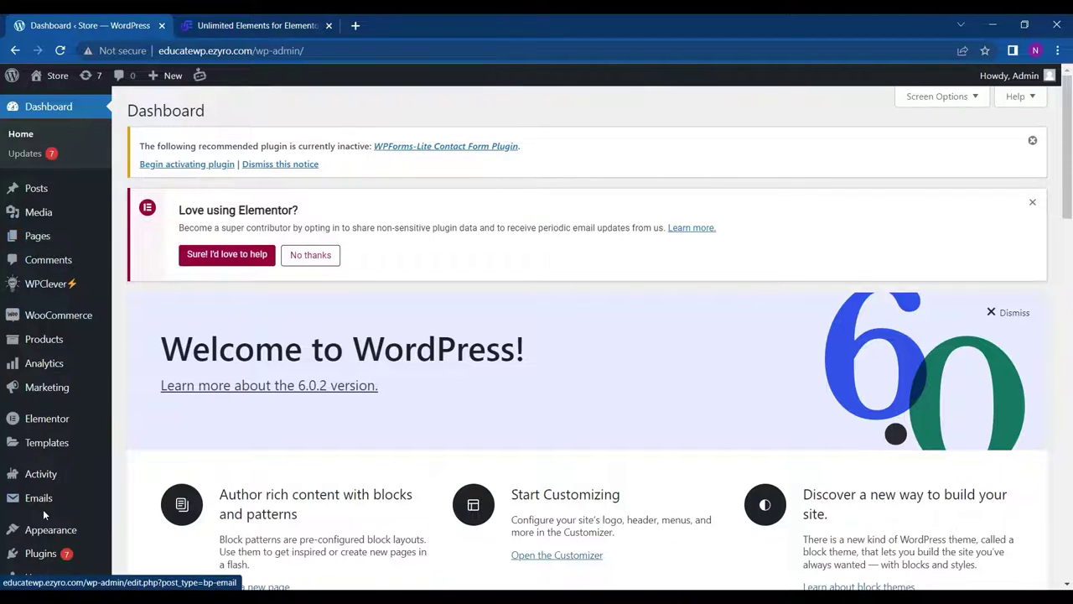
scroll(44, 516, down, 1)
click(64, 477)
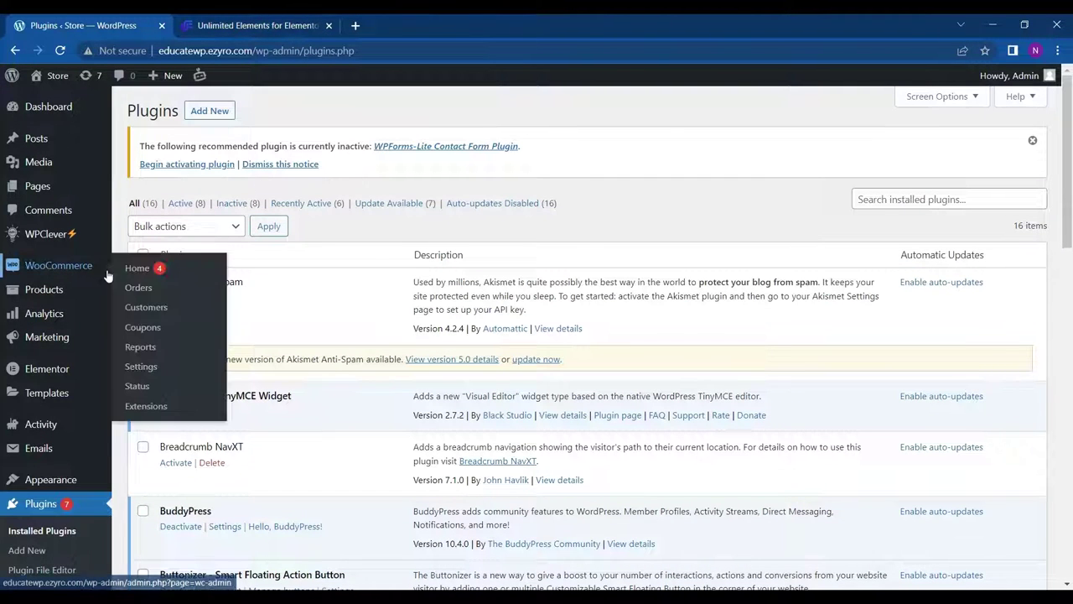
scroll(270, 118, down, 1)
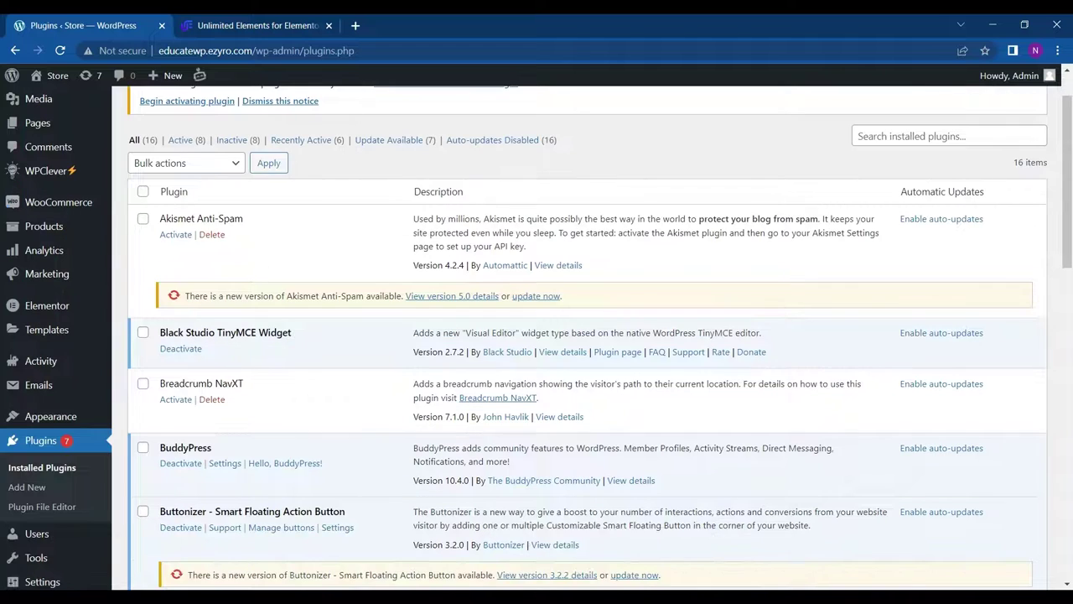
scroll(234, 336, up, 1)
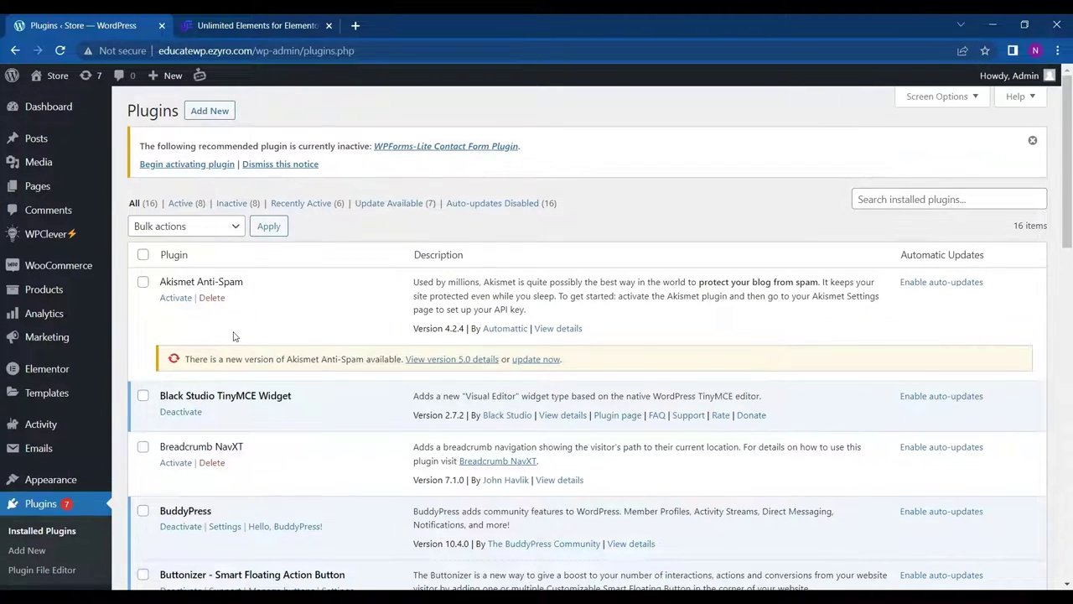
click(210, 112)
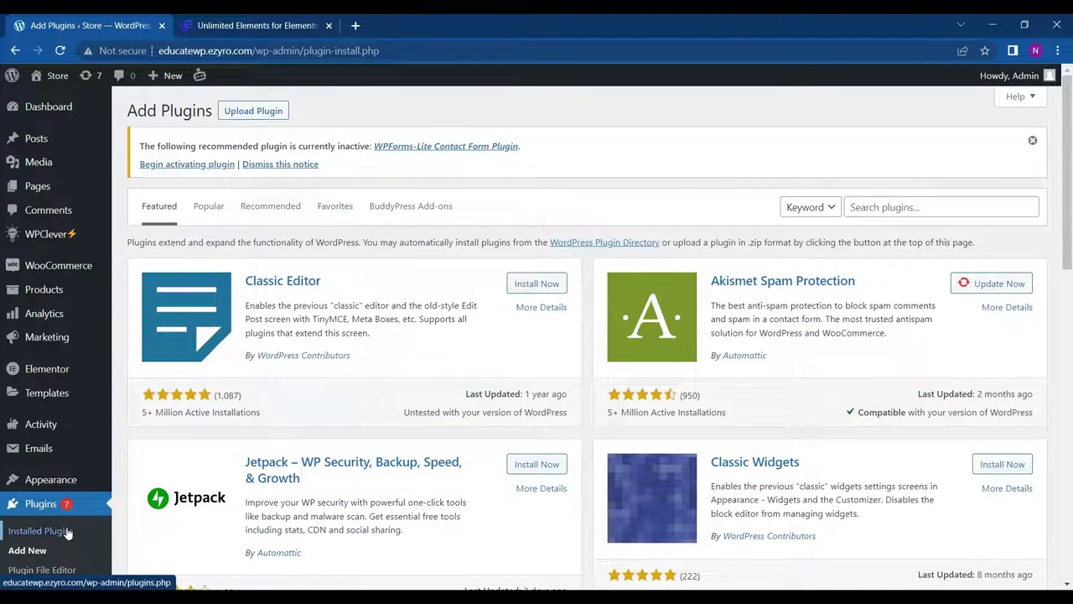
Search the plugin directory for "unlimited elements" and install Unlimited Elements For Elementor.
click(247, 111)
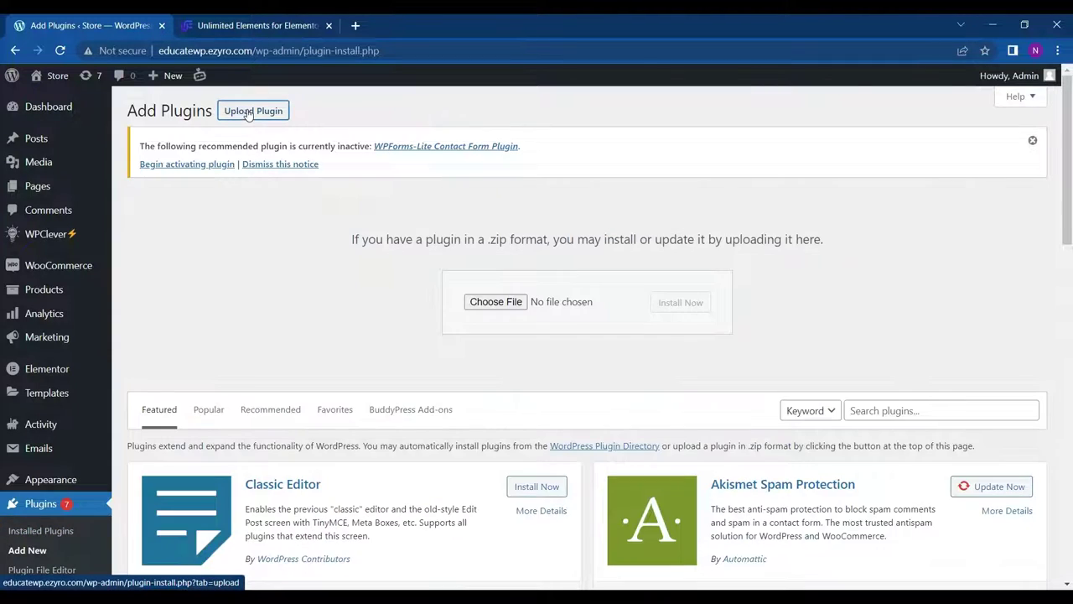
scroll(625, 272, down, 5)
scroll(625, 272, up, 5)
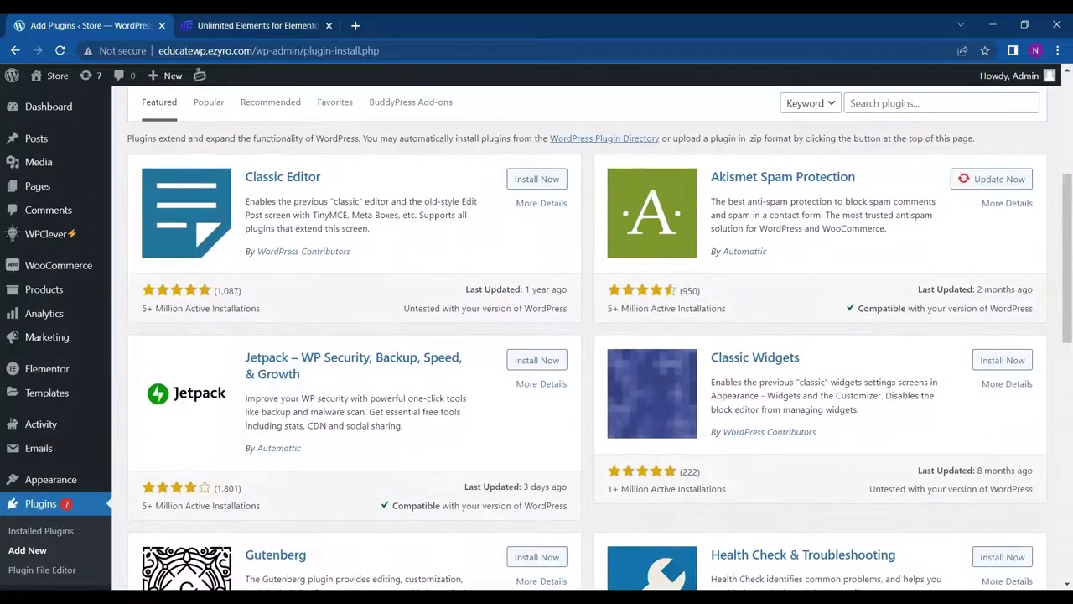
click(922, 103)
text(unlimited e)
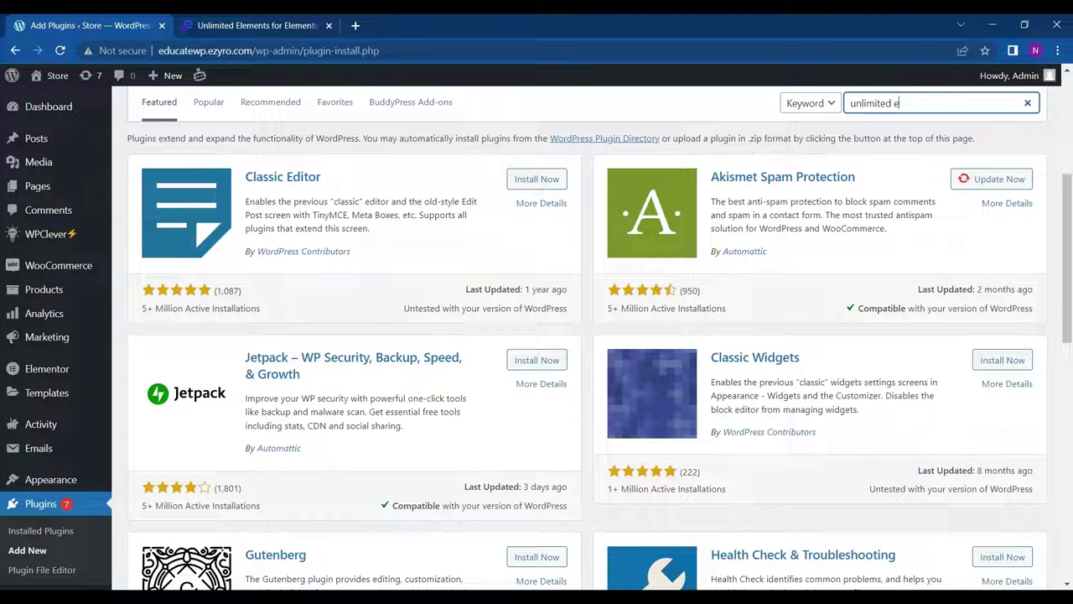
text(lements)
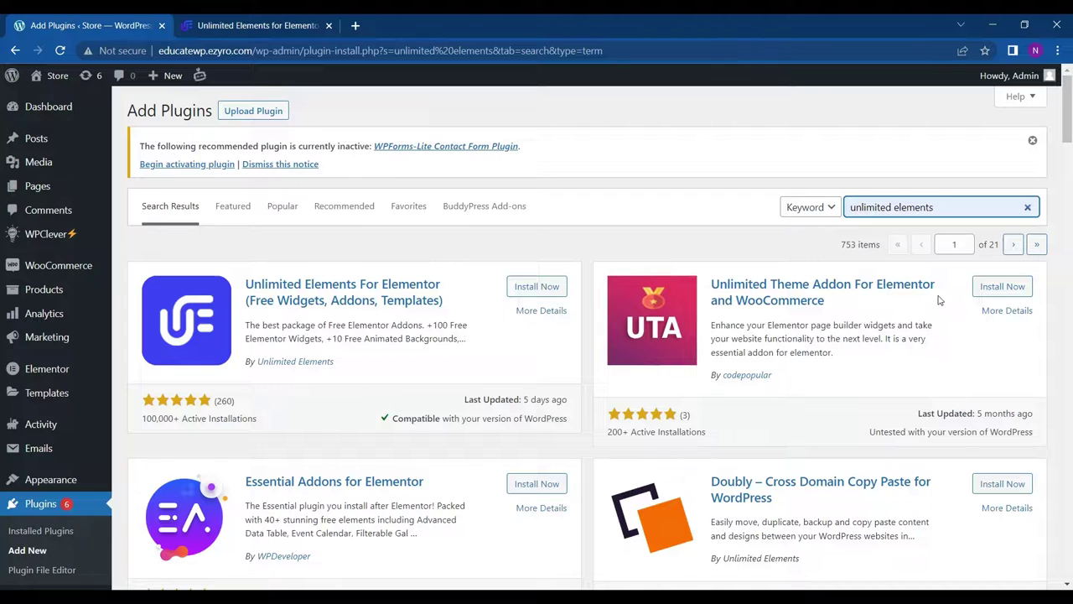
click(939, 300)
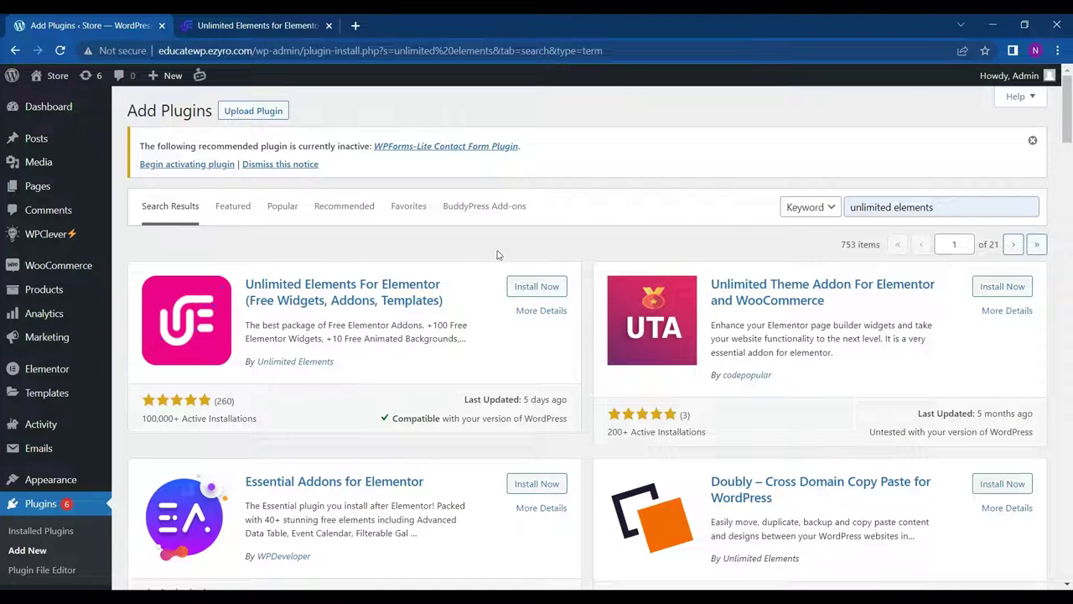
click(528, 289)
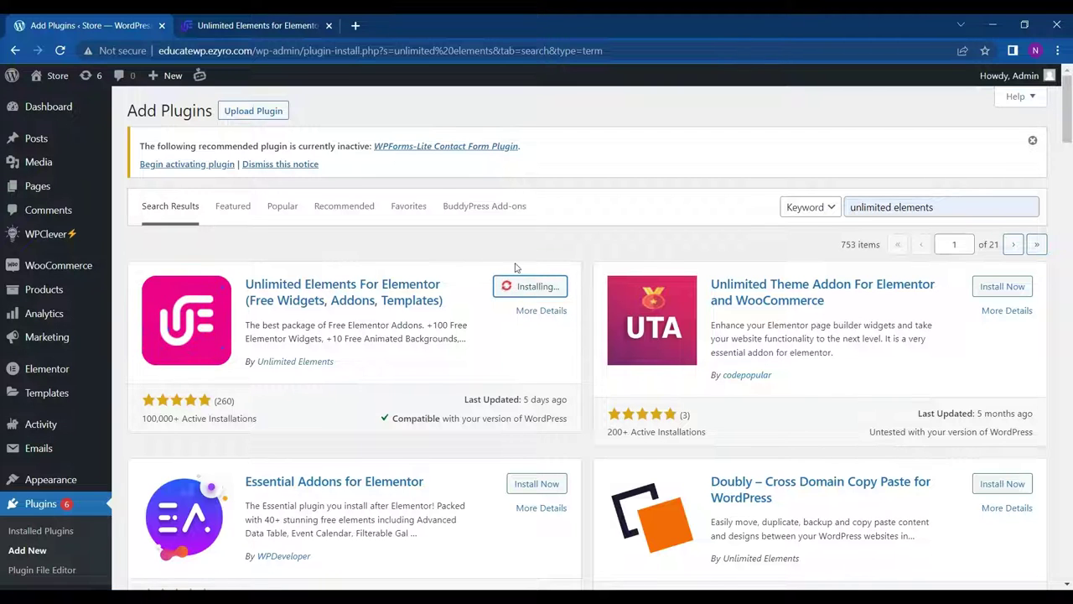
Switch to the Unlimited Elements website and look over its homepage and list of widget categories.
click(268, 22)
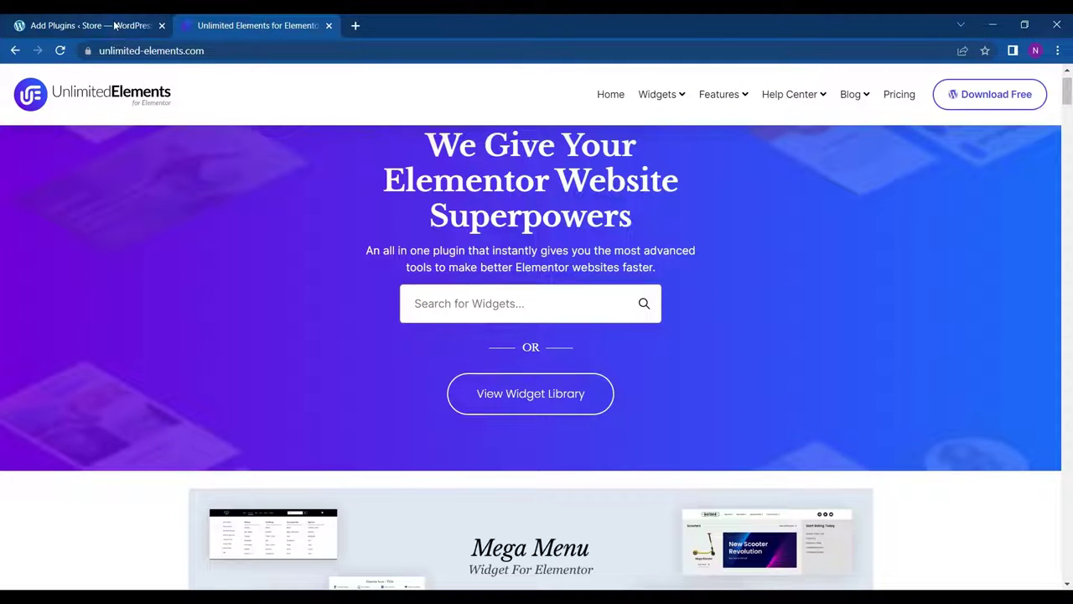
scroll(459, 194, down, 3)
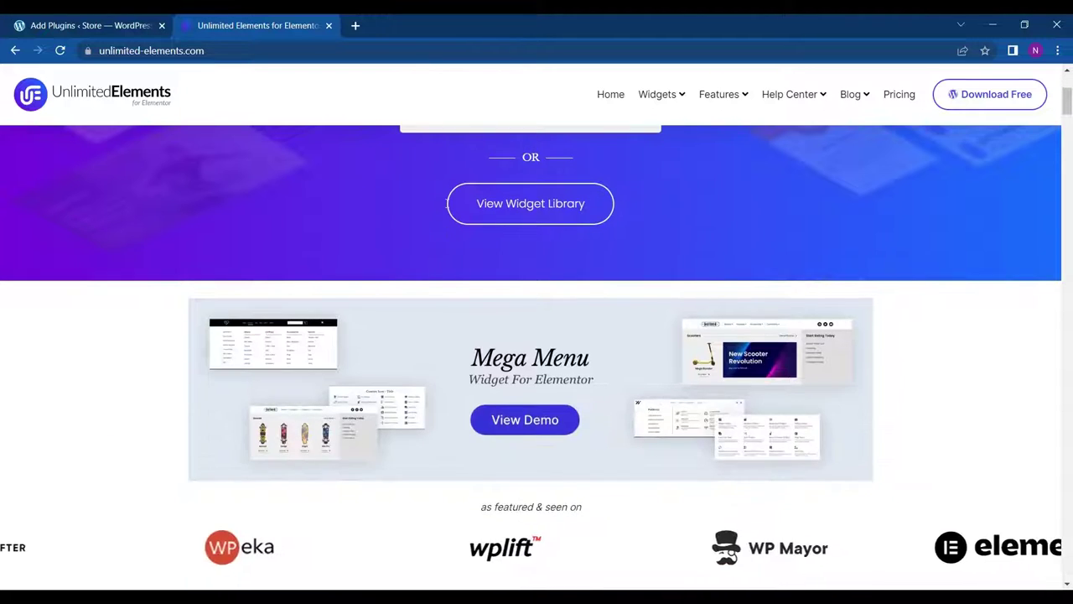
scroll(447, 208, up, 2)
scroll(447, 208, up, 1)
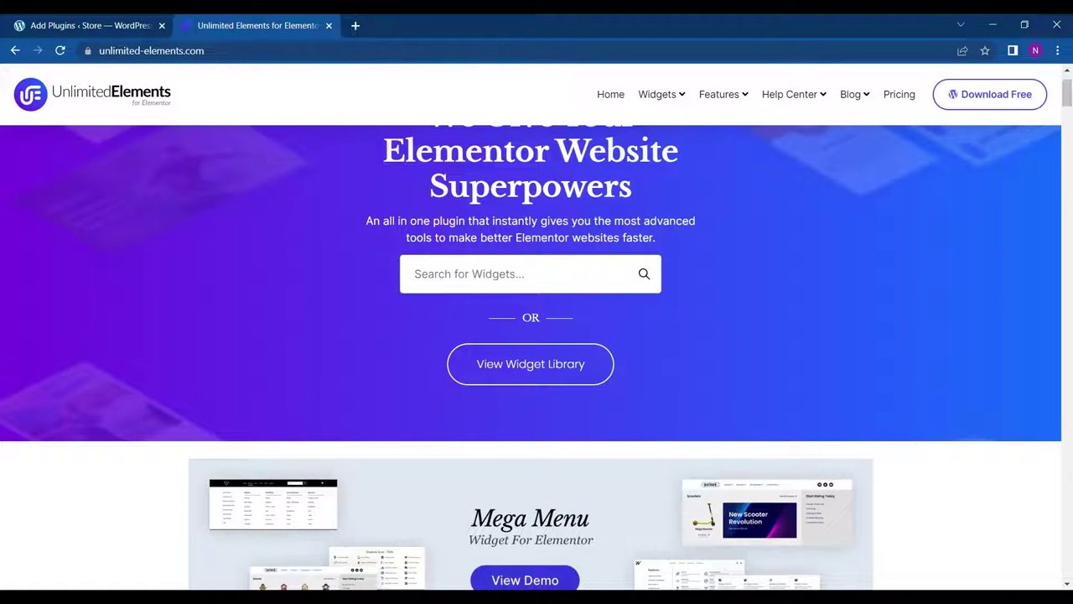
mouse_move(684, 104)
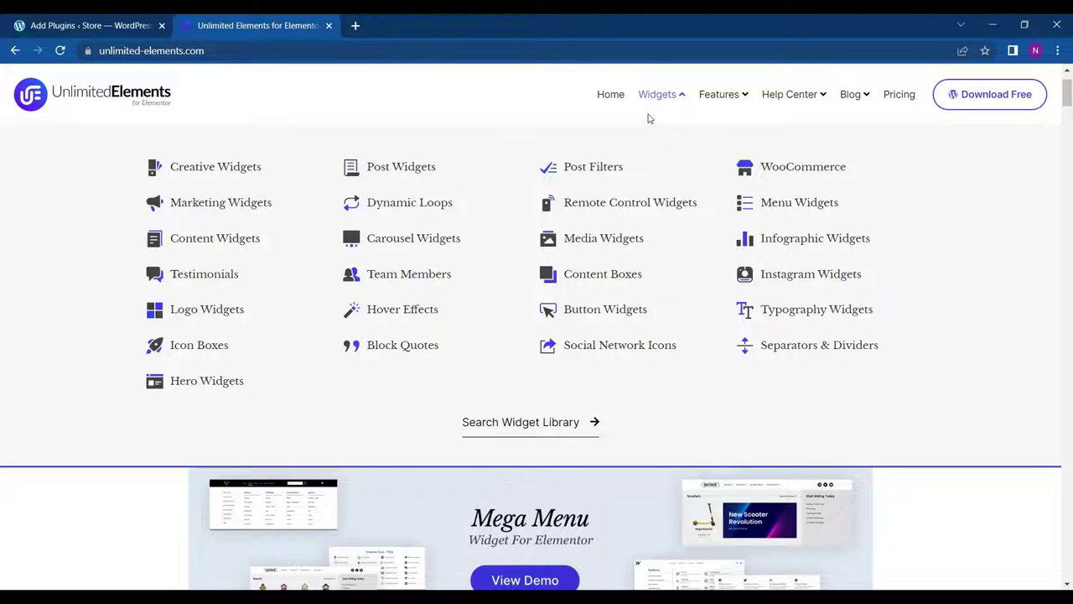
click(203, 274)
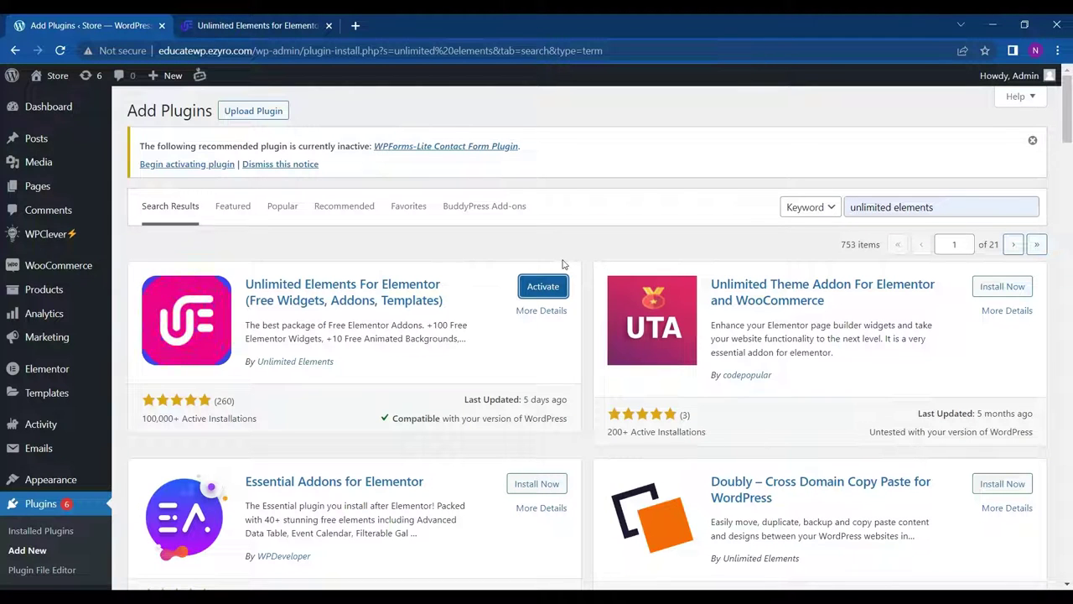
Activate the Unlimited Elements For Elementor plugin in WordPress and open its Widgets page.
click(535, 288)
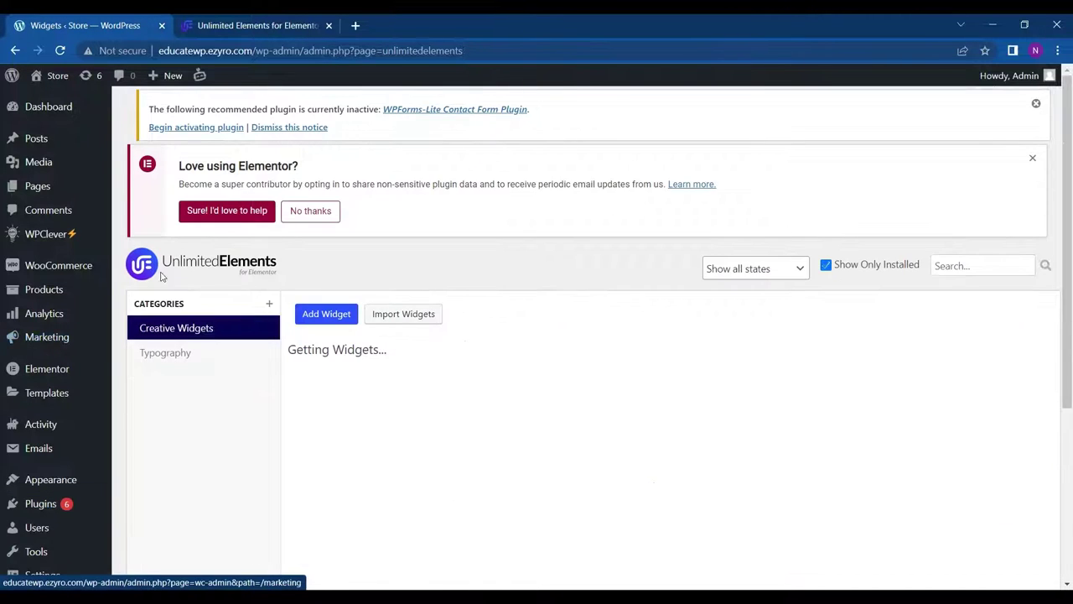
scroll(29, 450, down, 1)
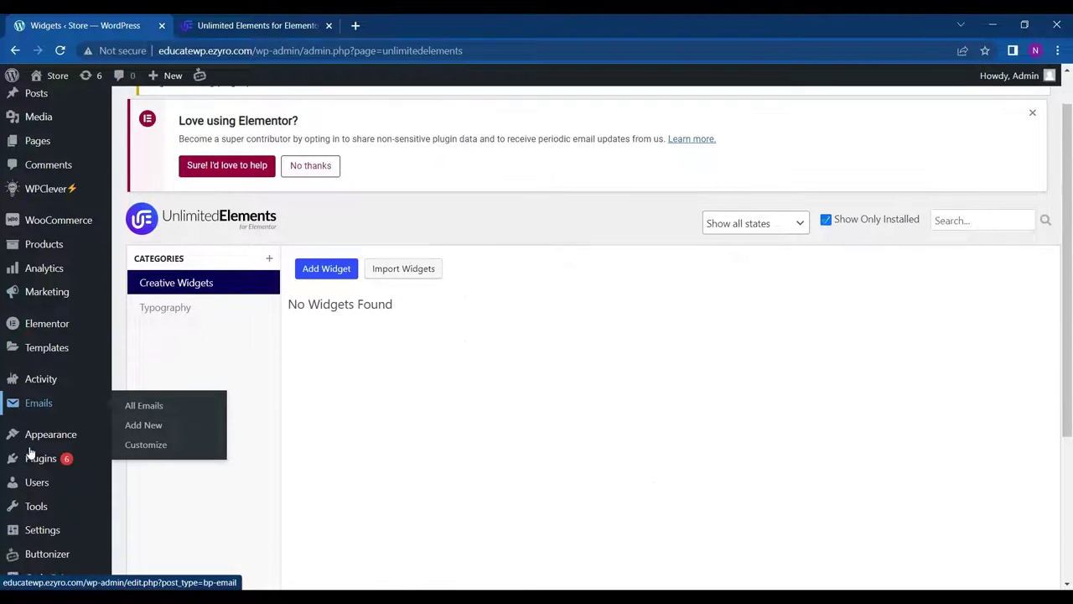
scroll(28, 452, down, 3)
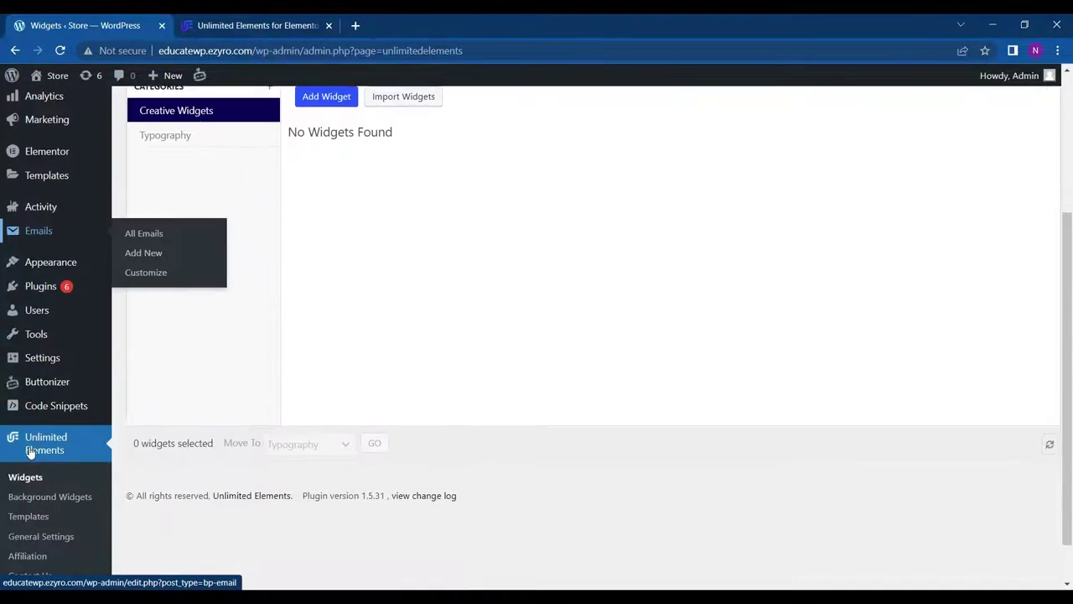
scroll(46, 452, down, 1)
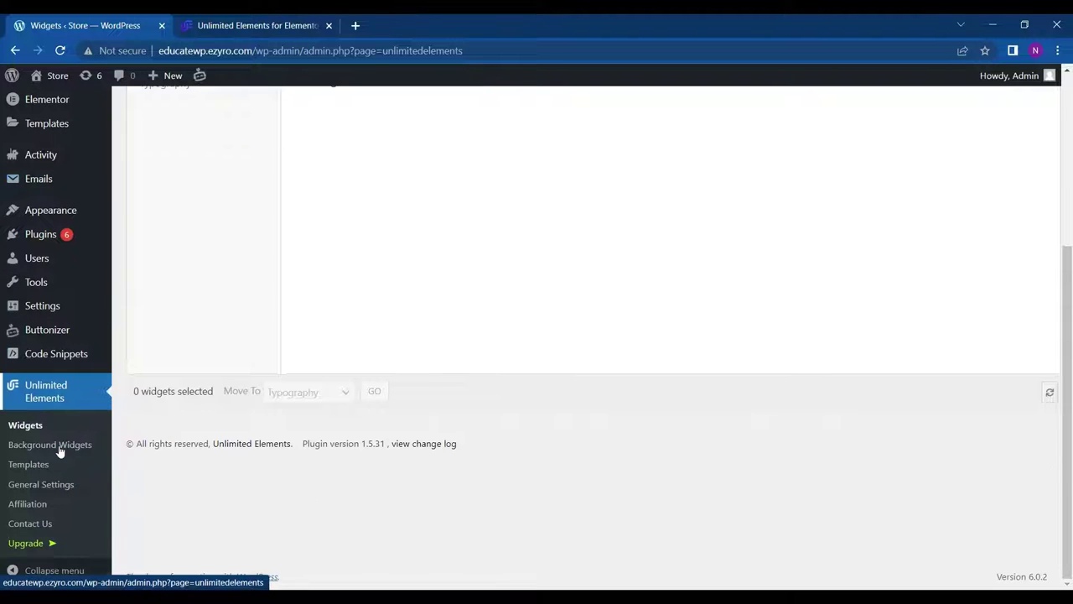
scroll(76, 395, up, 1)
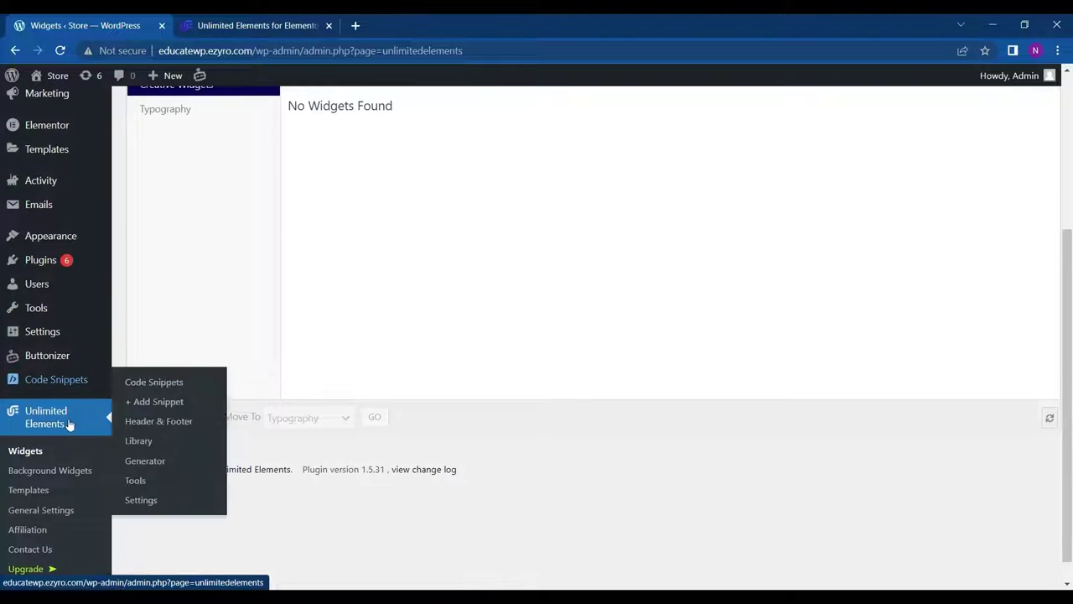
scroll(70, 428, down, 1)
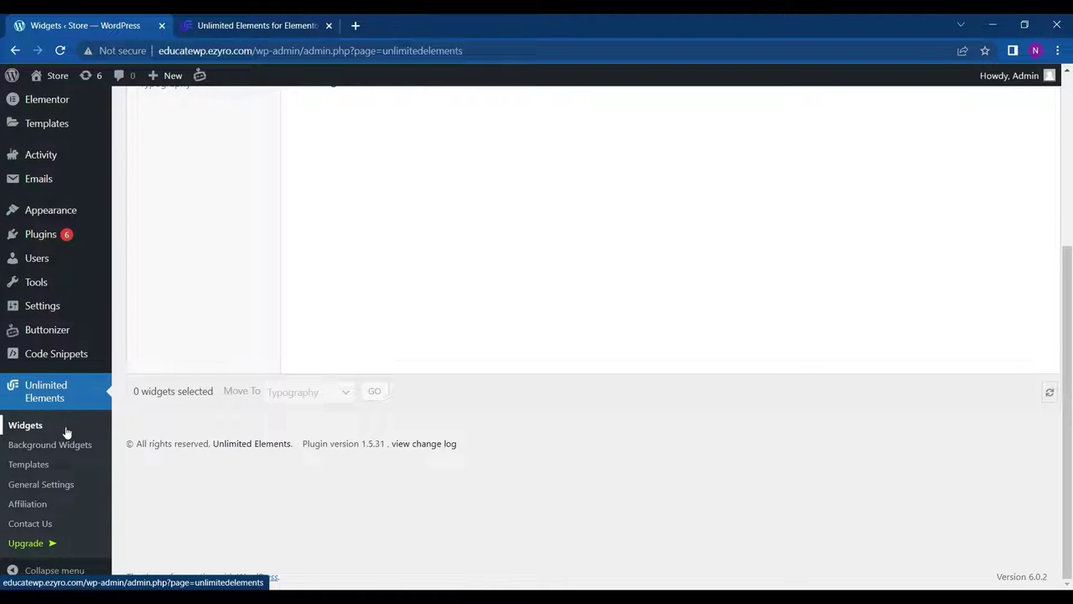
click(67, 432)
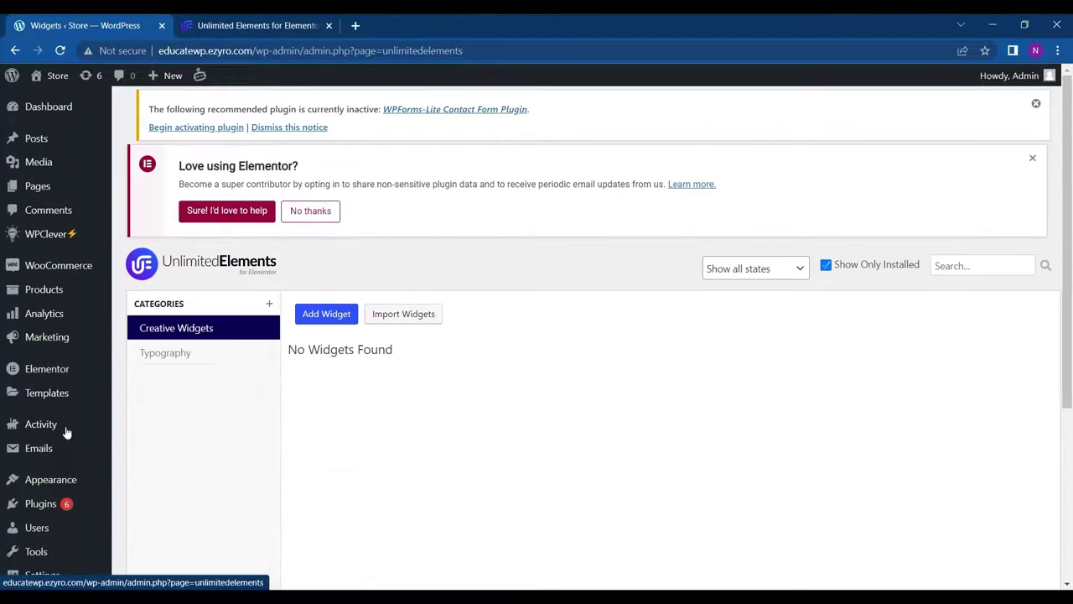
Turn off the Show Only Installed filter and select the Separators and Dividers widget category.
click(839, 268)
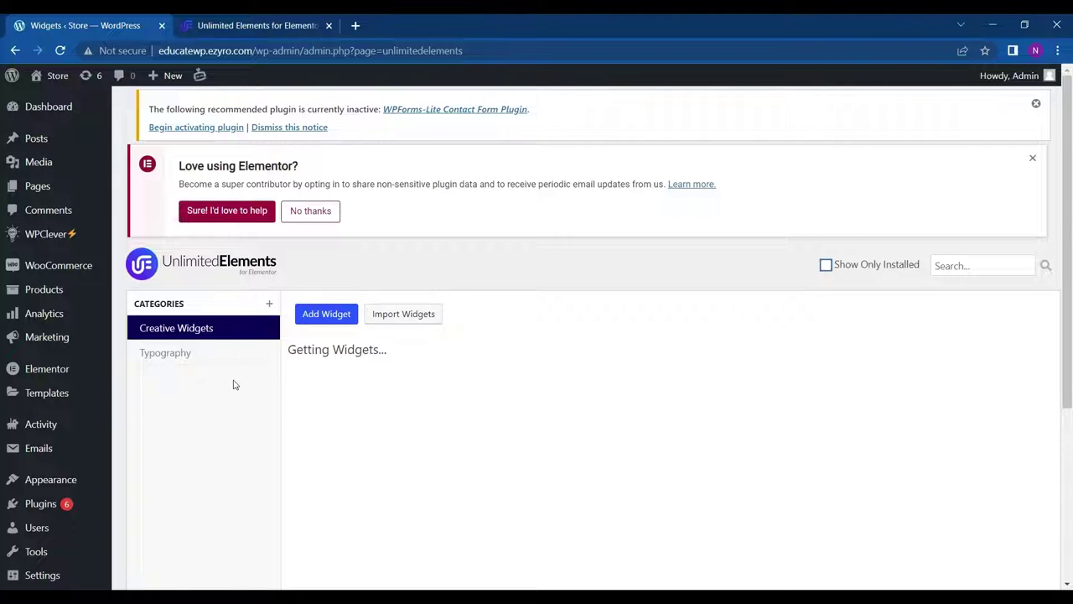
scroll(234, 384, down, 1)
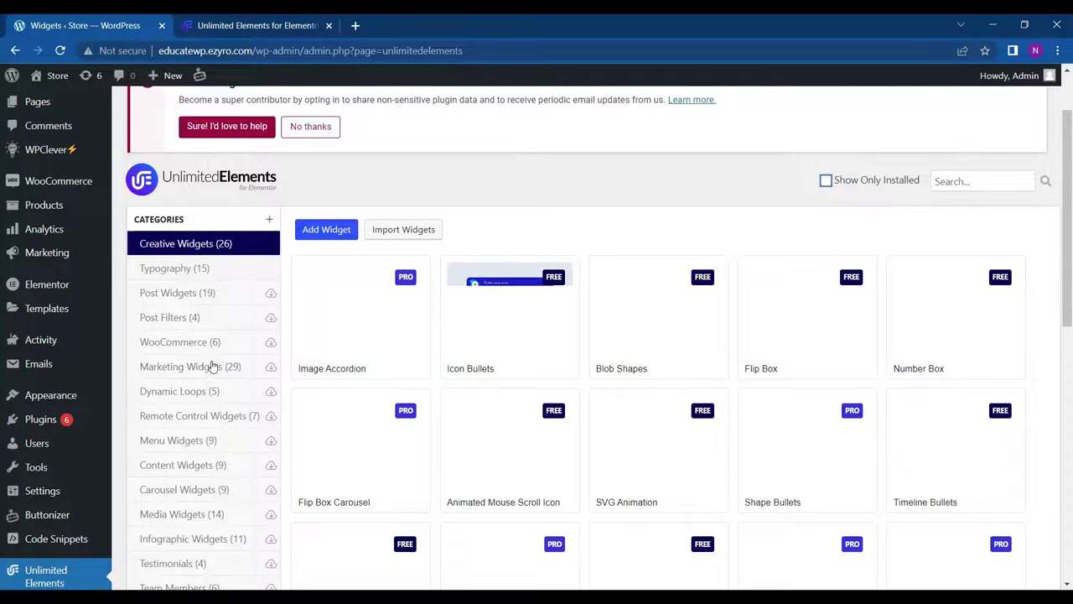
scroll(211, 364, down, 3)
scroll(212, 367, up, 2)
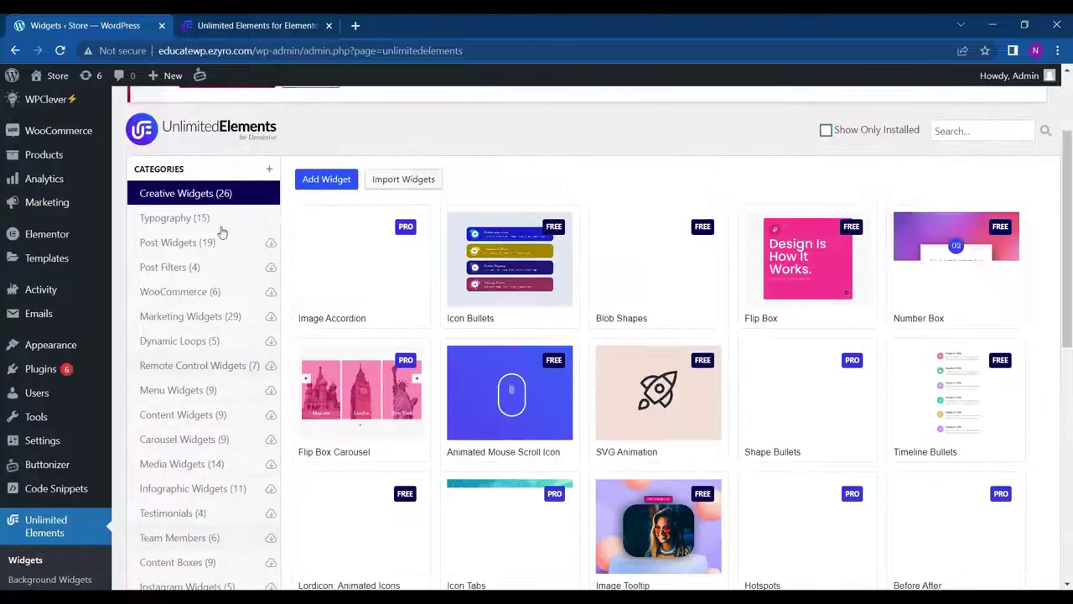
scroll(218, 312, down, 3)
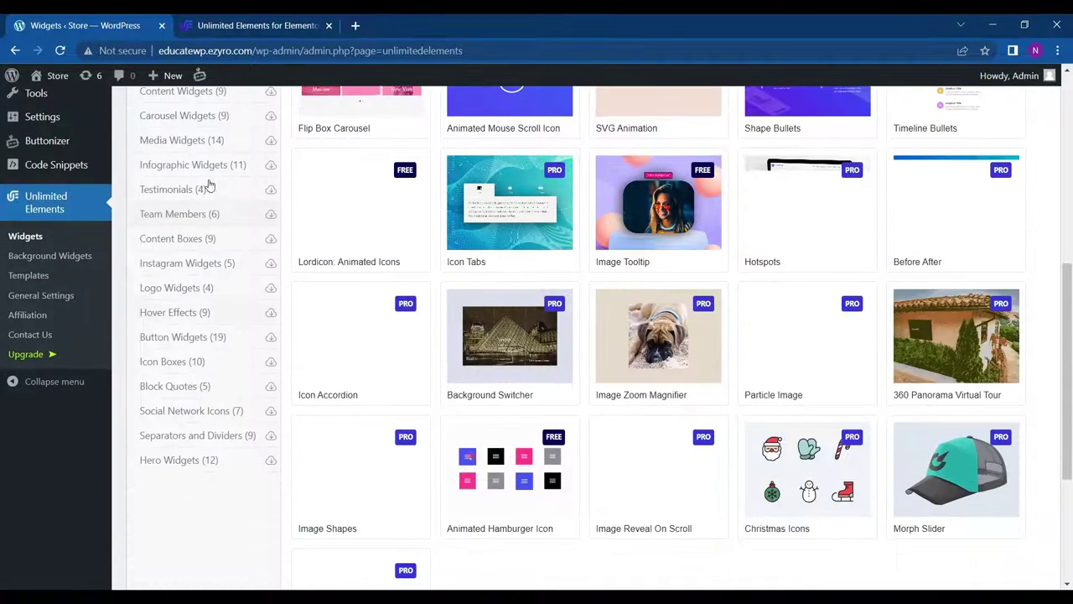
click(173, 438)
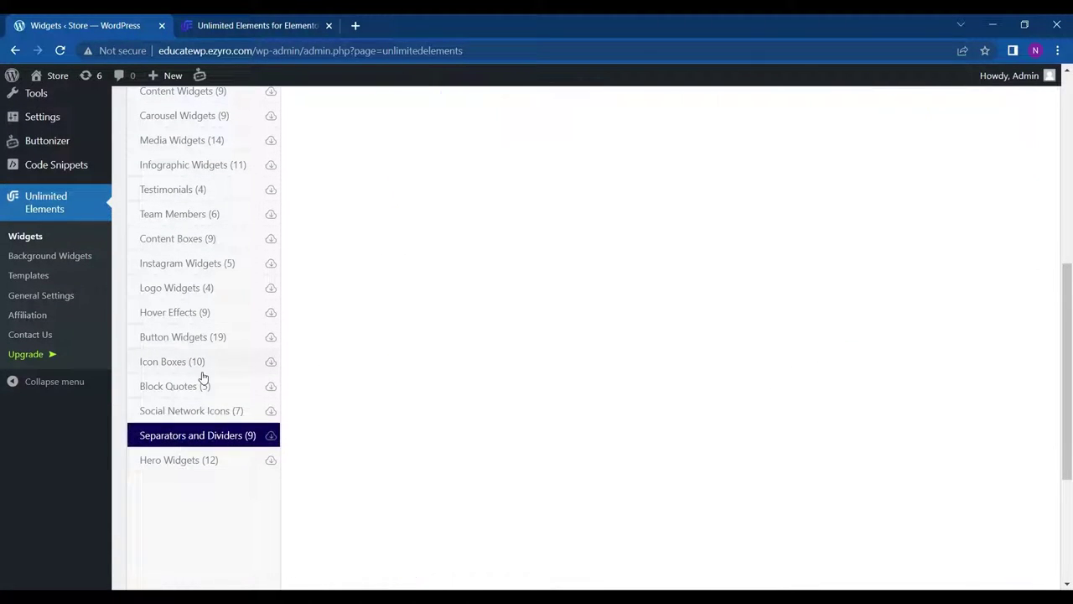
Look through the separator and divider widgets and the list of widget categories.
scroll(412, 314, up, 3)
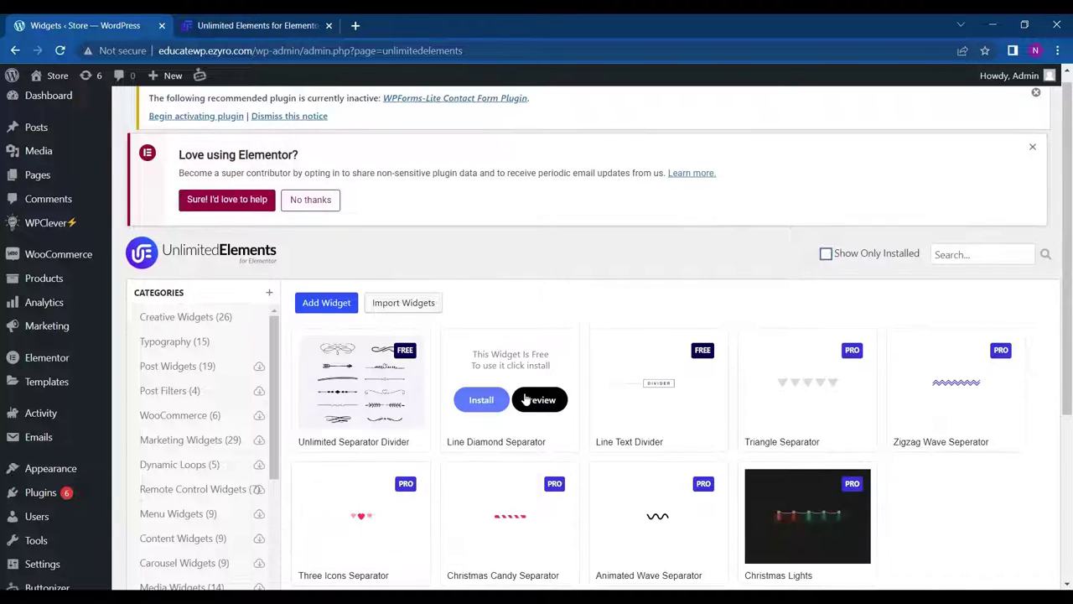
scroll(423, 344, down, 2)
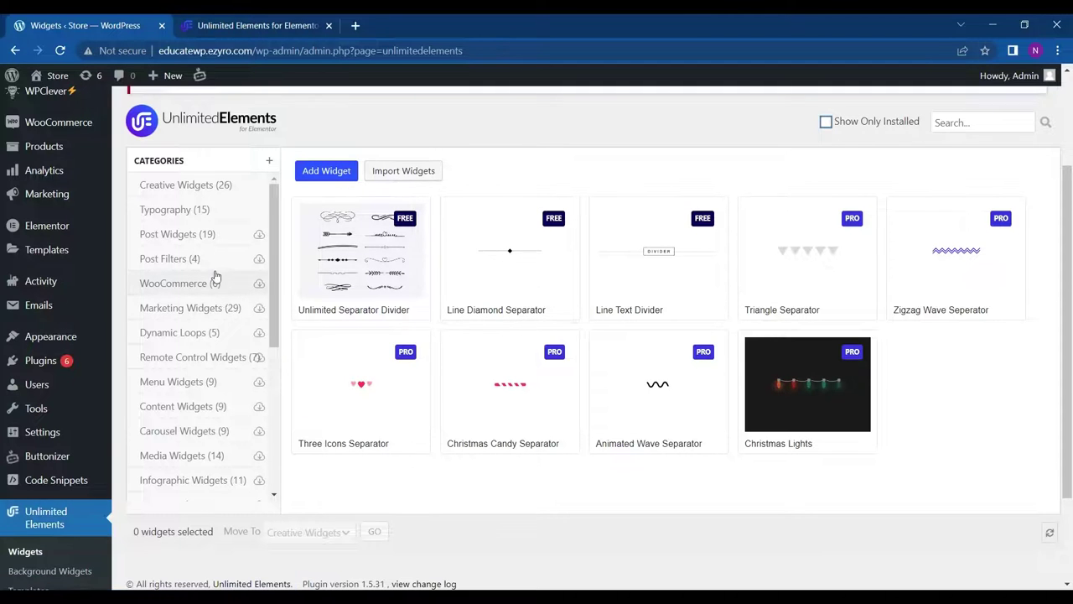
scroll(216, 276, up, 2)
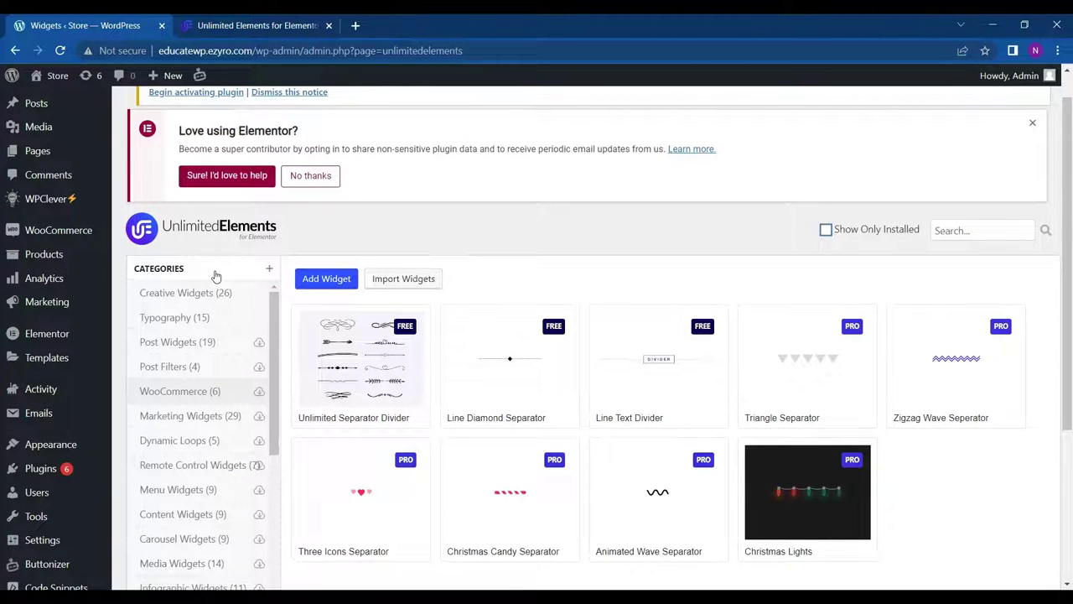
scroll(177, 413, down, 1)
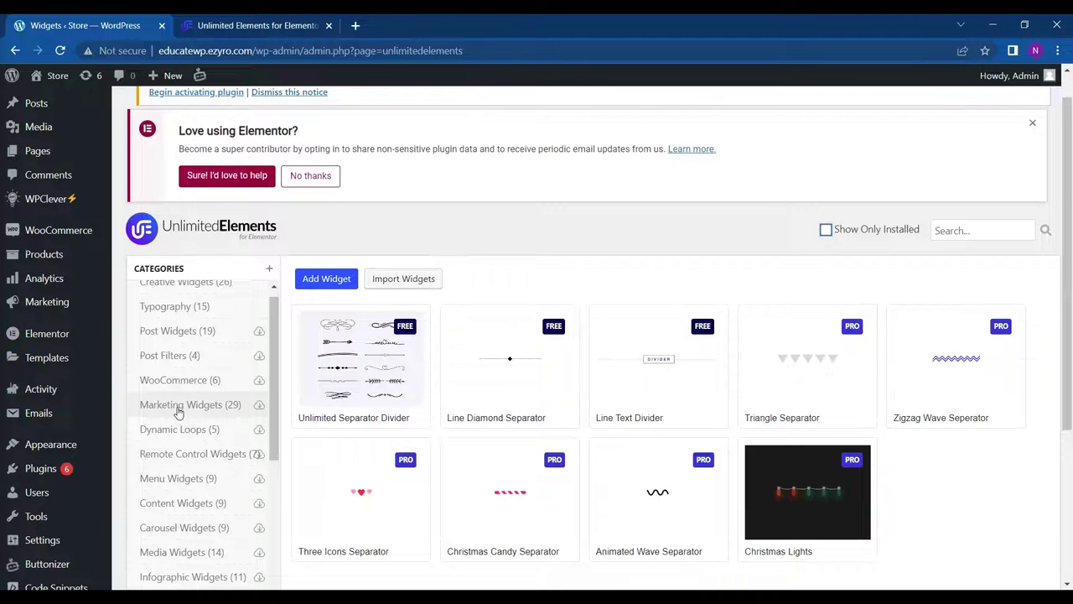
scroll(178, 413, down, 1)
scroll(330, 256, down, 2)
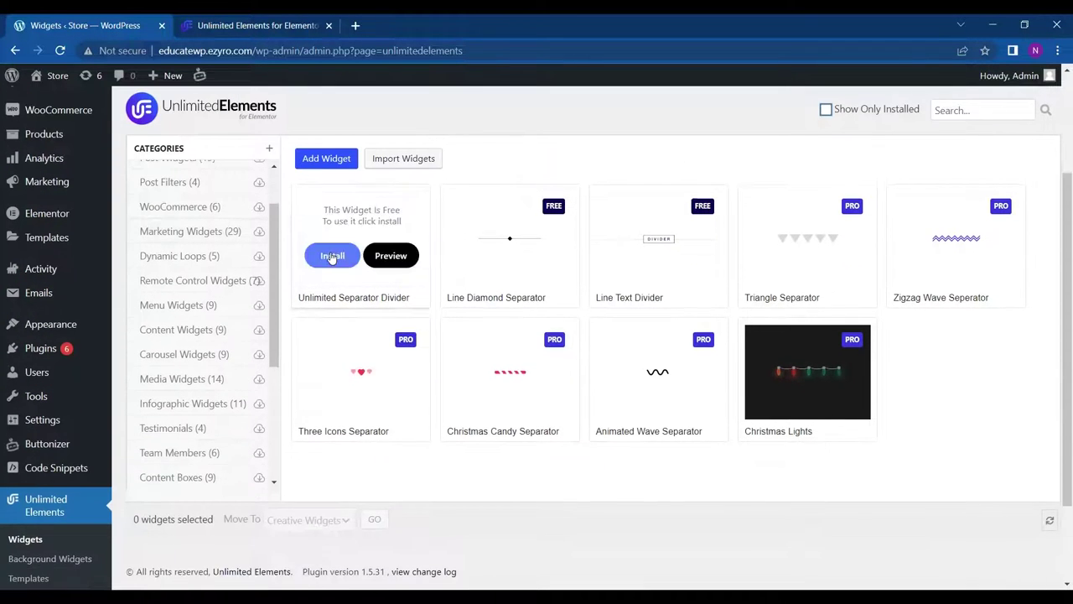
scroll(206, 306, up, 2)
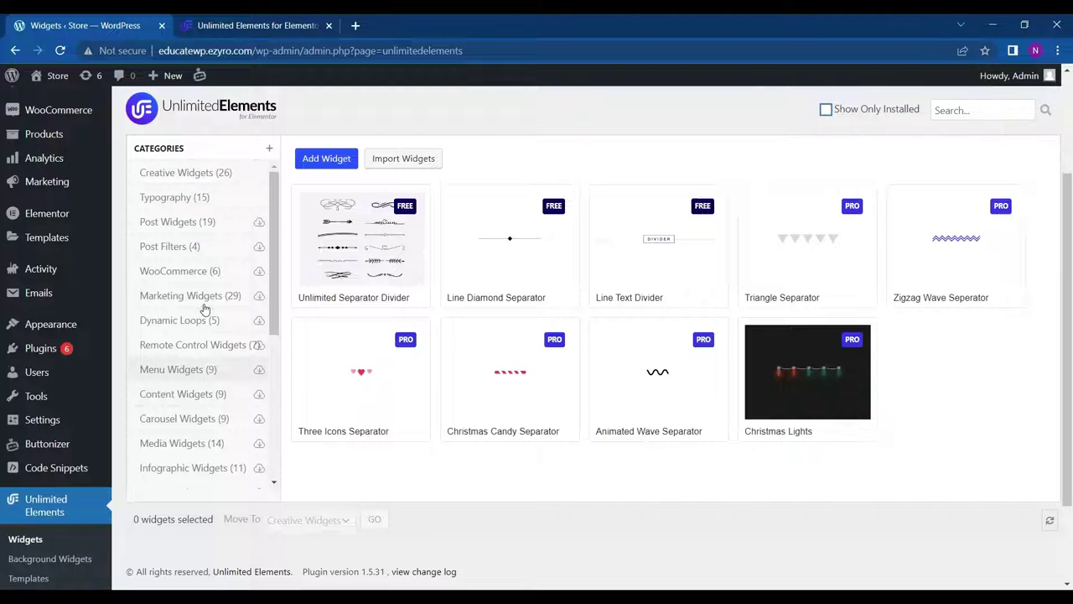
Open the Background Widgets page of Unlimited Elements and look through the available background widgets.
scroll(66, 517, down, 1)
click(74, 445)
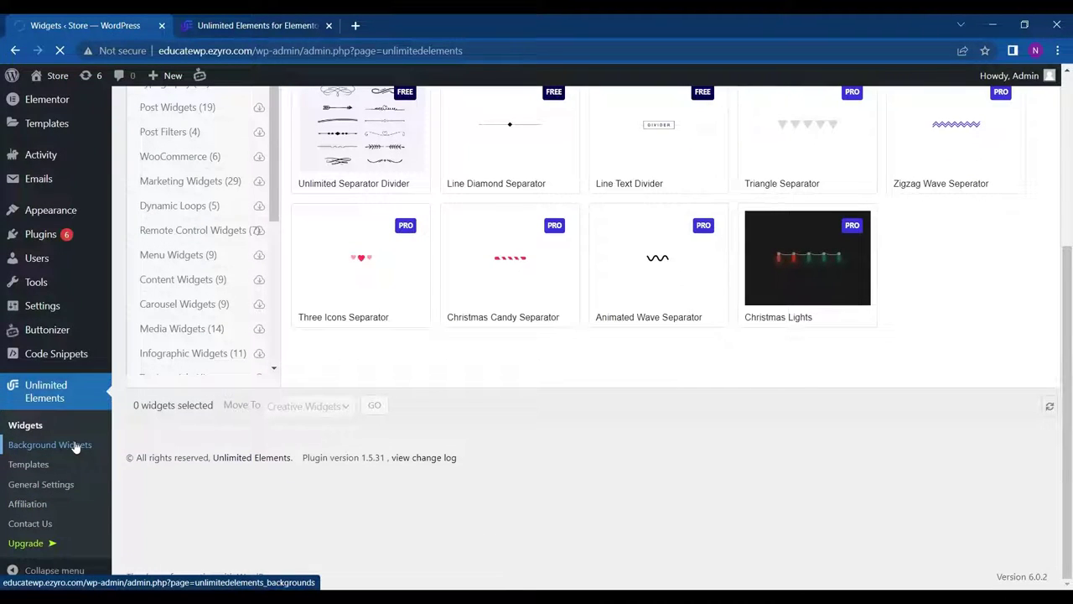
scroll(277, 319, down, 1)
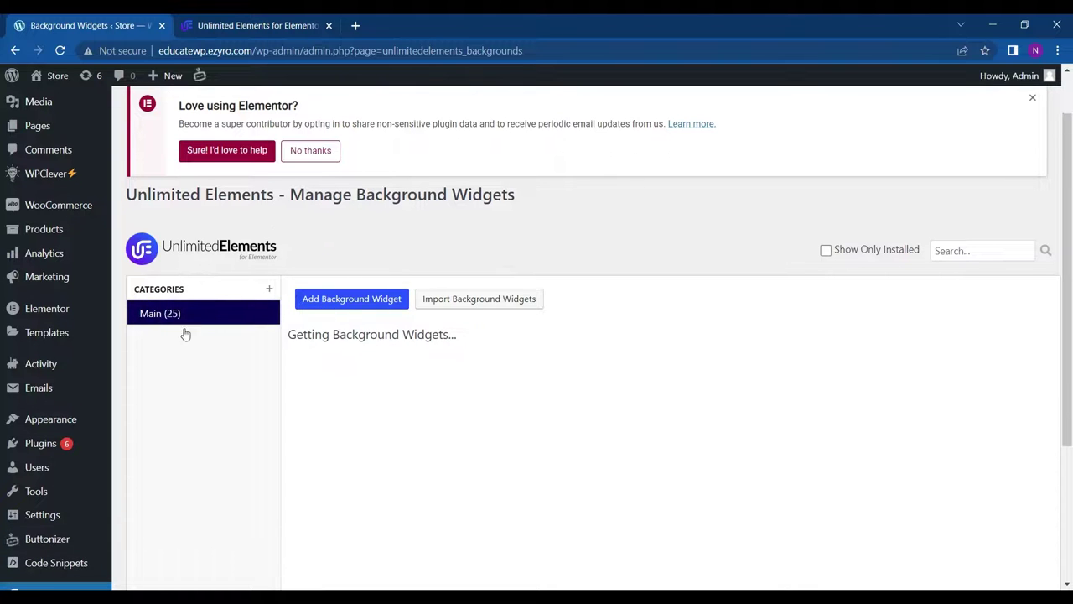
scroll(487, 329, down, 2)
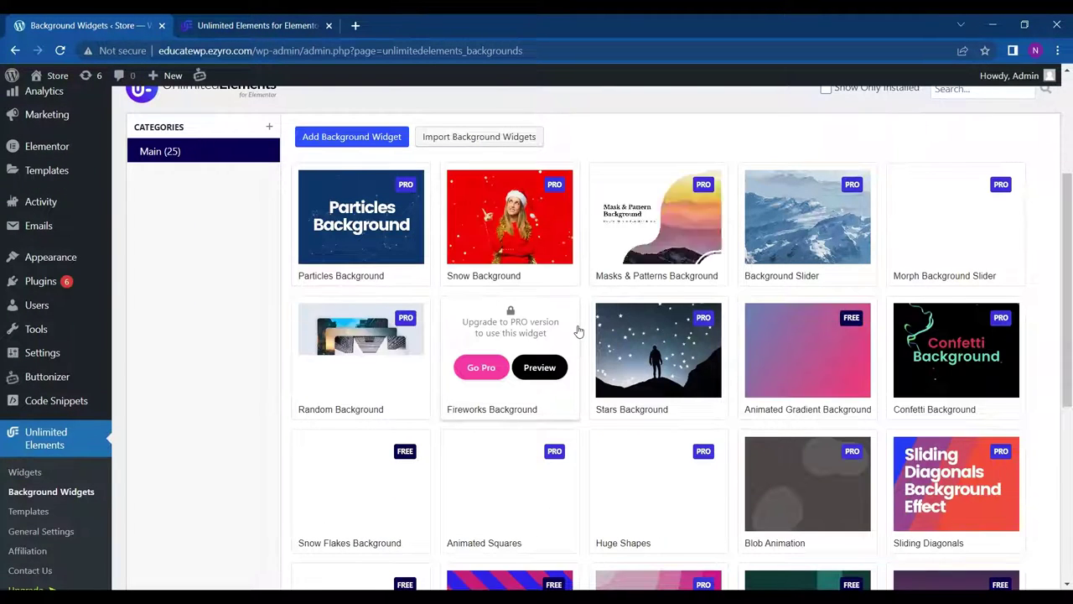
scroll(577, 330, down, 2)
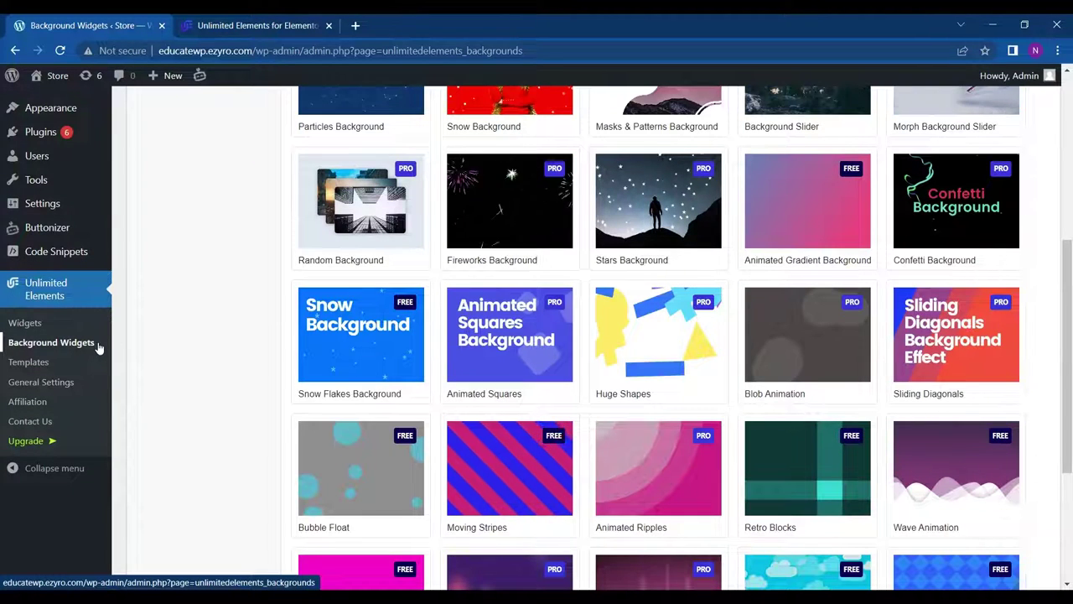
Open the Unlimited Elements Templates page and look through the designs in the Template Kits category.
click(41, 362)
mouse_move(348, 366)
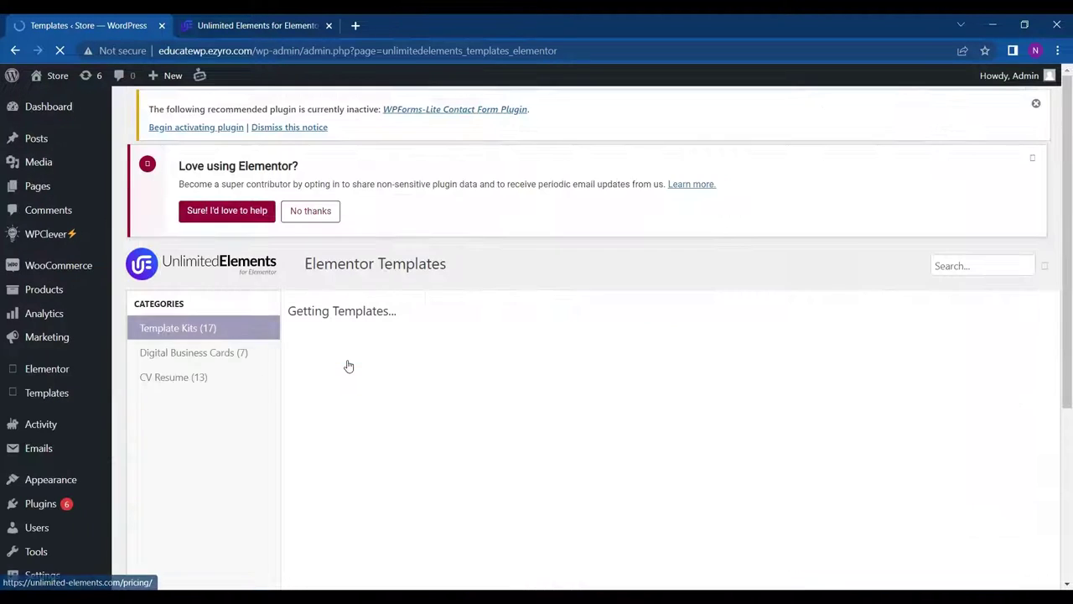
scroll(444, 297, down, 2)
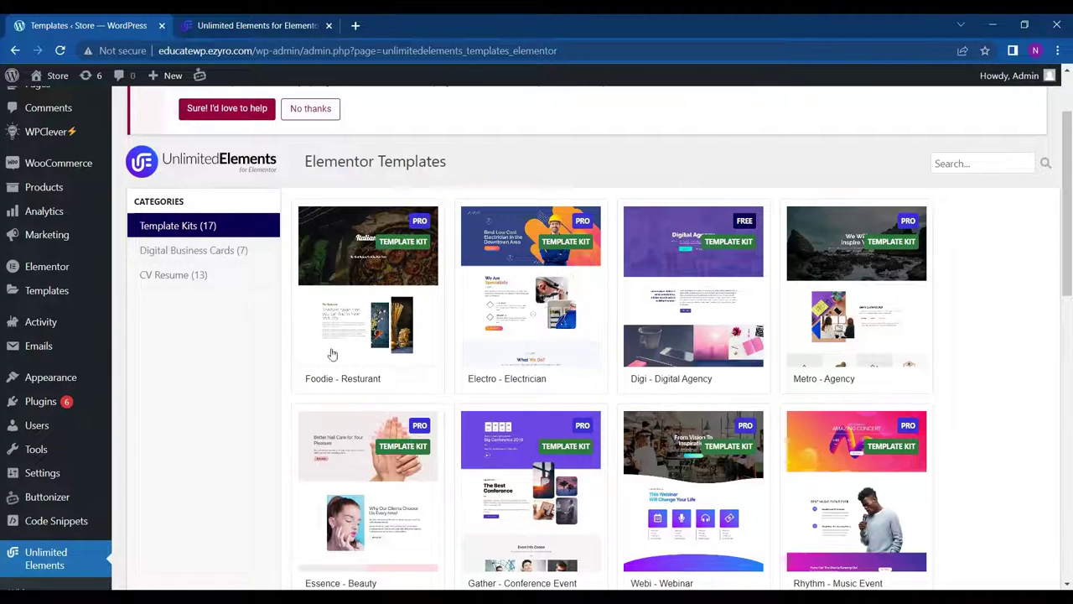
scroll(333, 352, down, 3)
scroll(529, 397, down, 1)
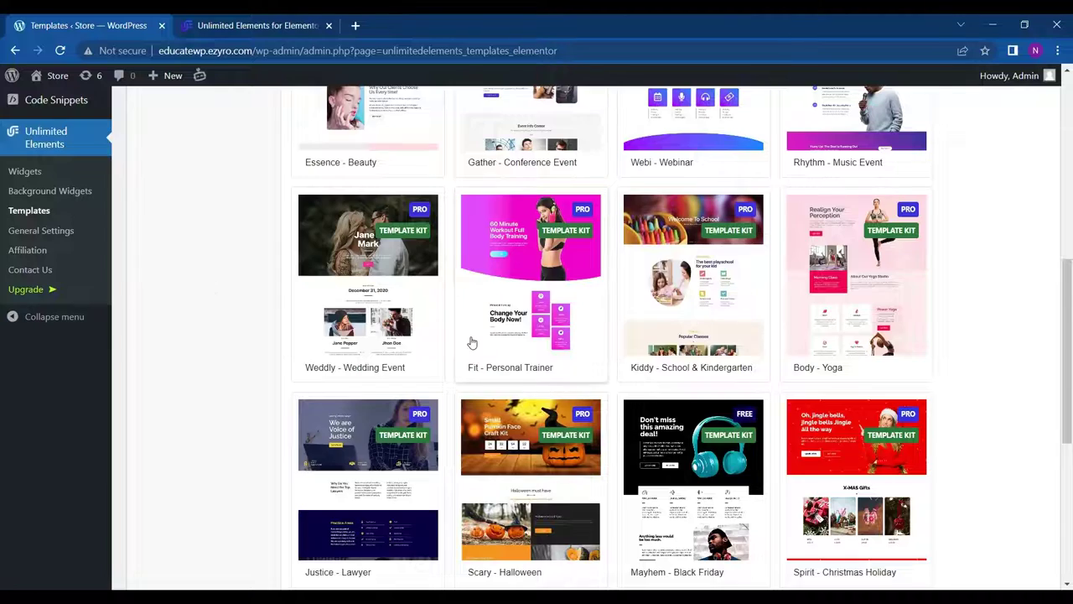
scroll(469, 342, down, 4)
scroll(471, 341, up, 1)
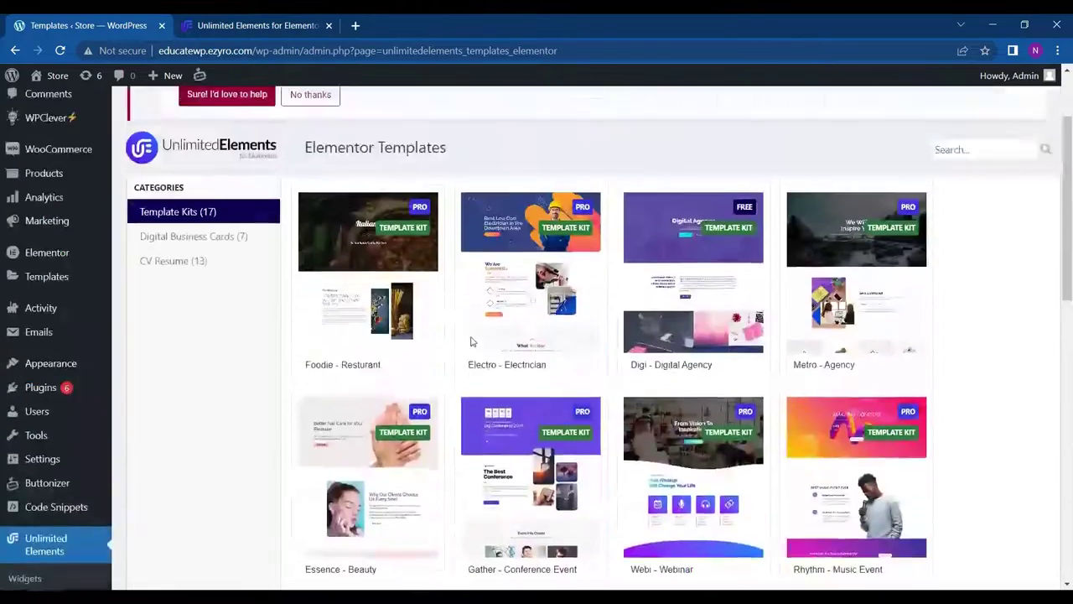
scroll(470, 341, up, 1)
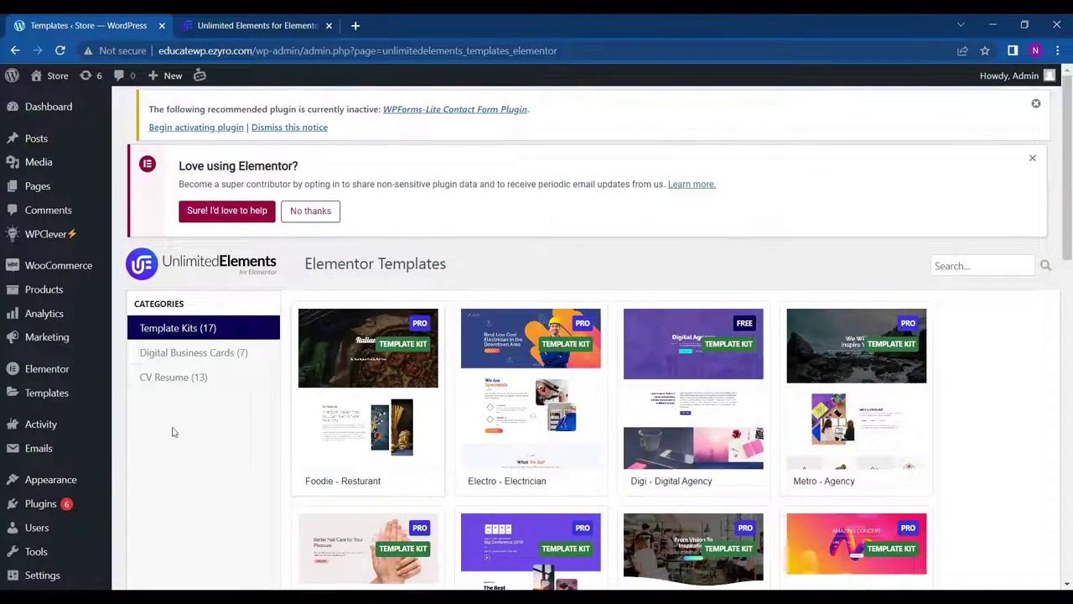
Open the General Settings of Unlimited Elements and review the Widgets for Elementor options.
scroll(50, 482, down, 5)
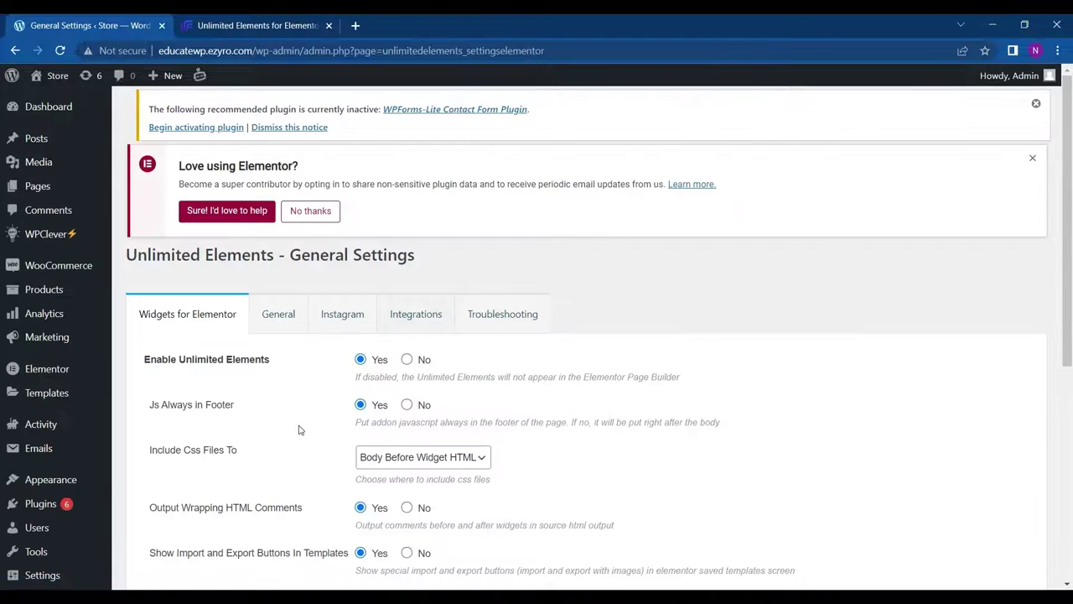
scroll(302, 449, down, 2)
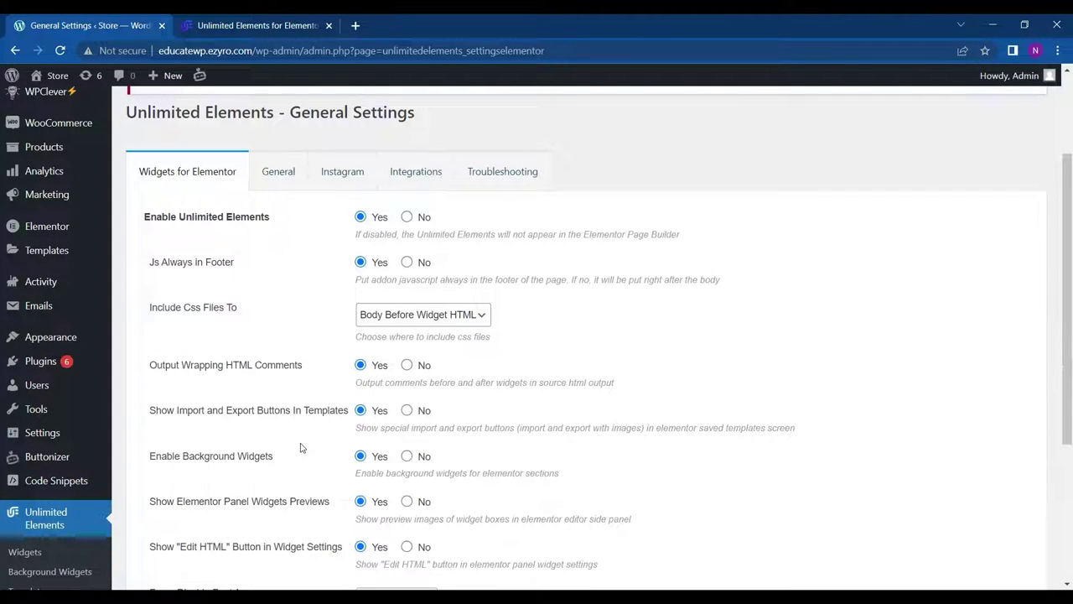
scroll(311, 275, down, 1)
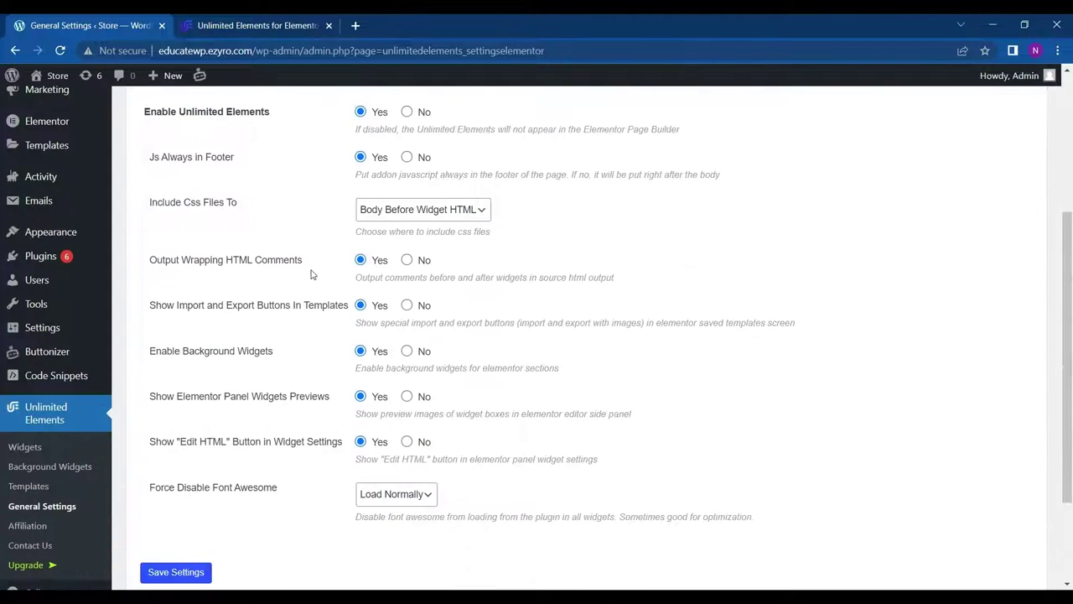
scroll(240, 366, up, 2)
click(280, 190)
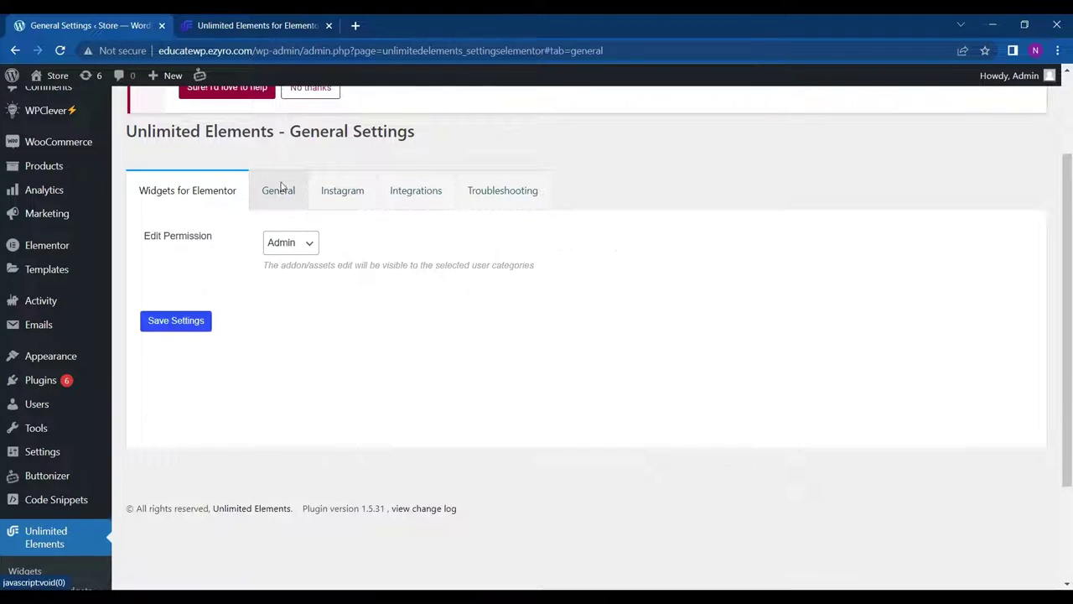
click(232, 201)
scroll(323, 273, down, 1)
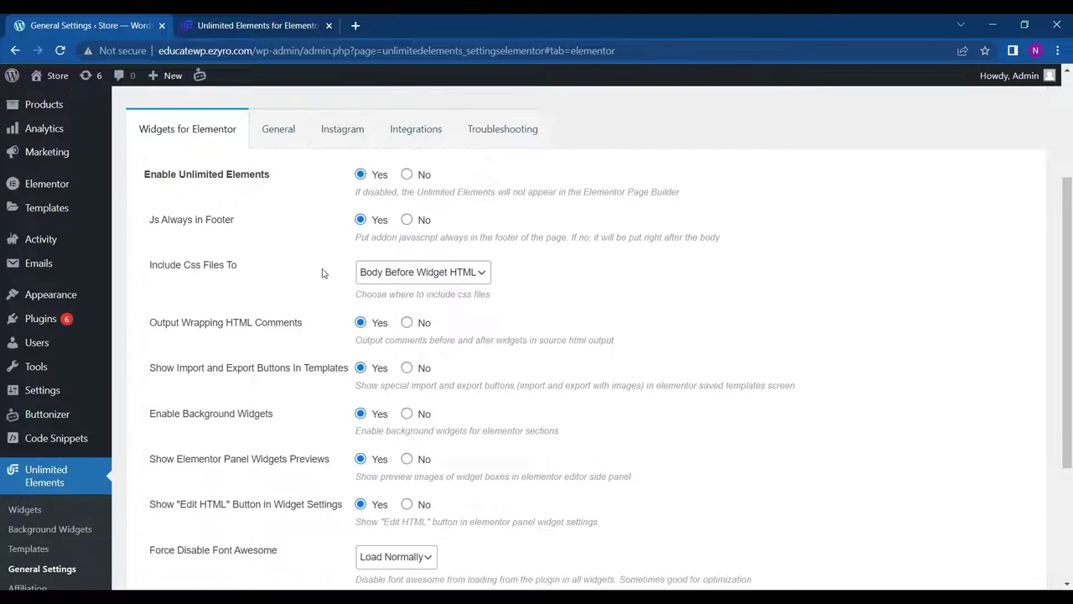
scroll(314, 226, down, 1)
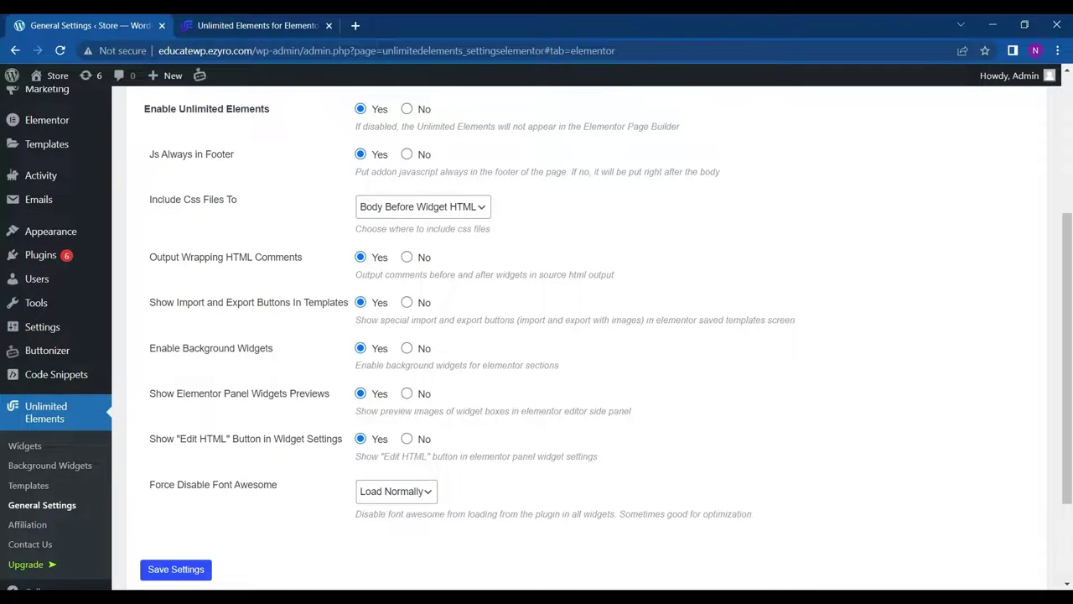
scroll(536, 335, up, 3)
In the General section of the settings, switch Edit Permission to Editor and set it back to Admin.
click(277, 314)
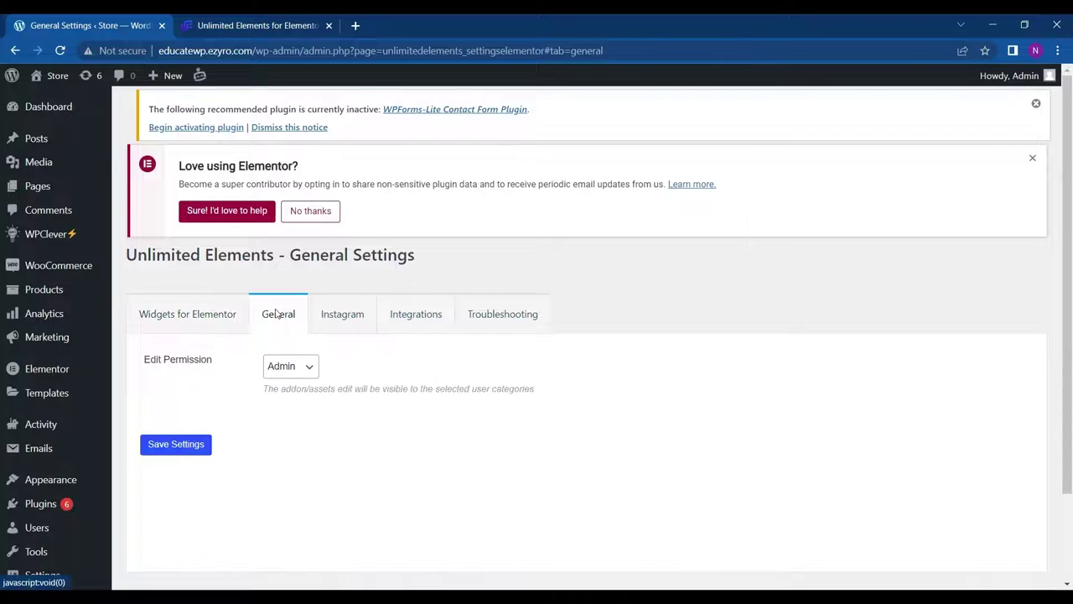
click(288, 367)
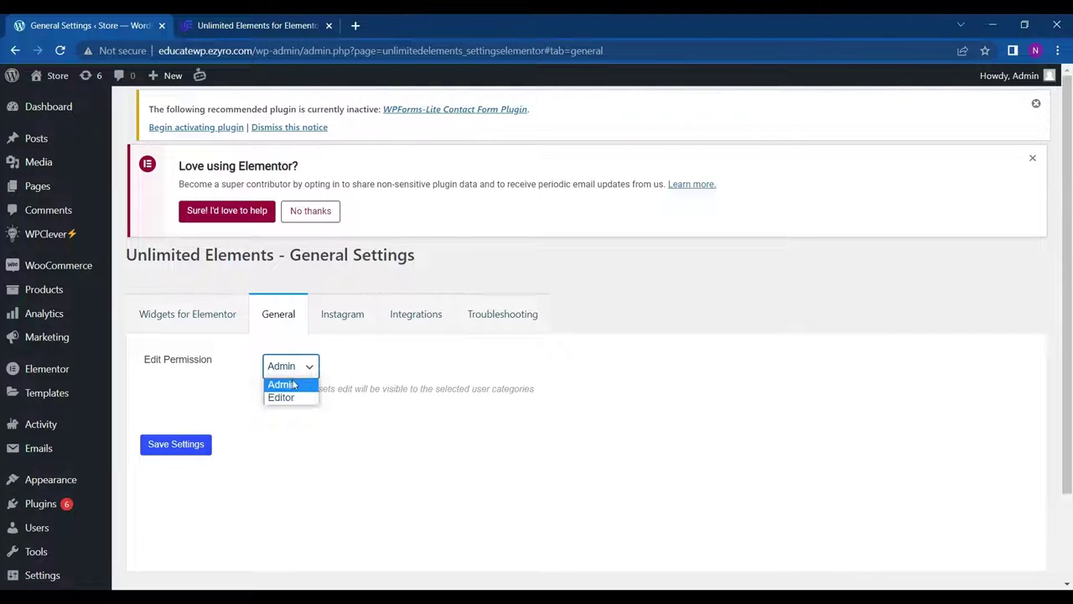
click(283, 383)
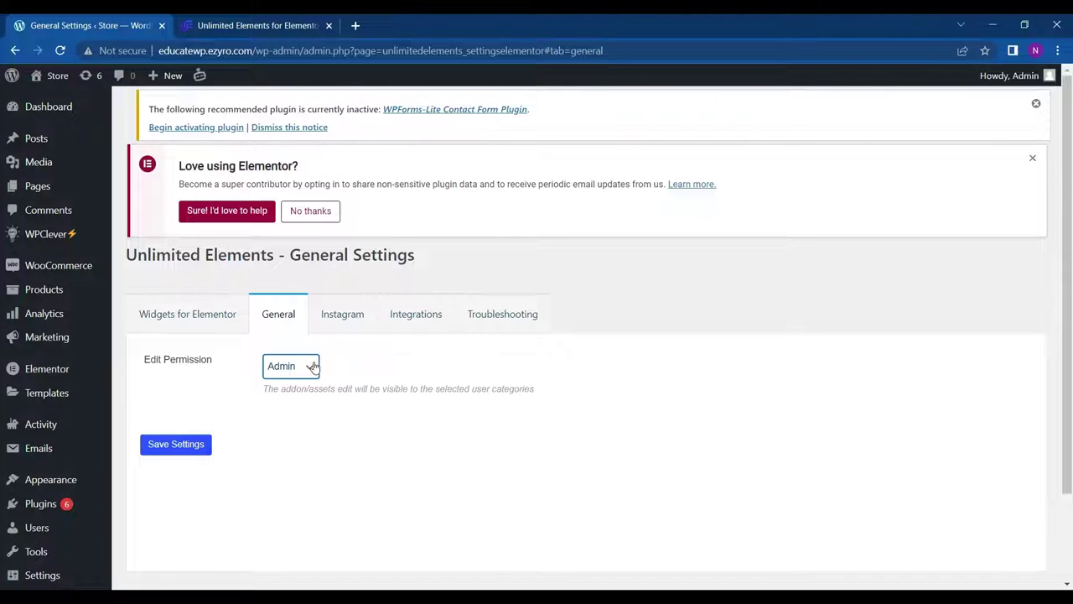
click(312, 366)
click(296, 399)
click(311, 373)
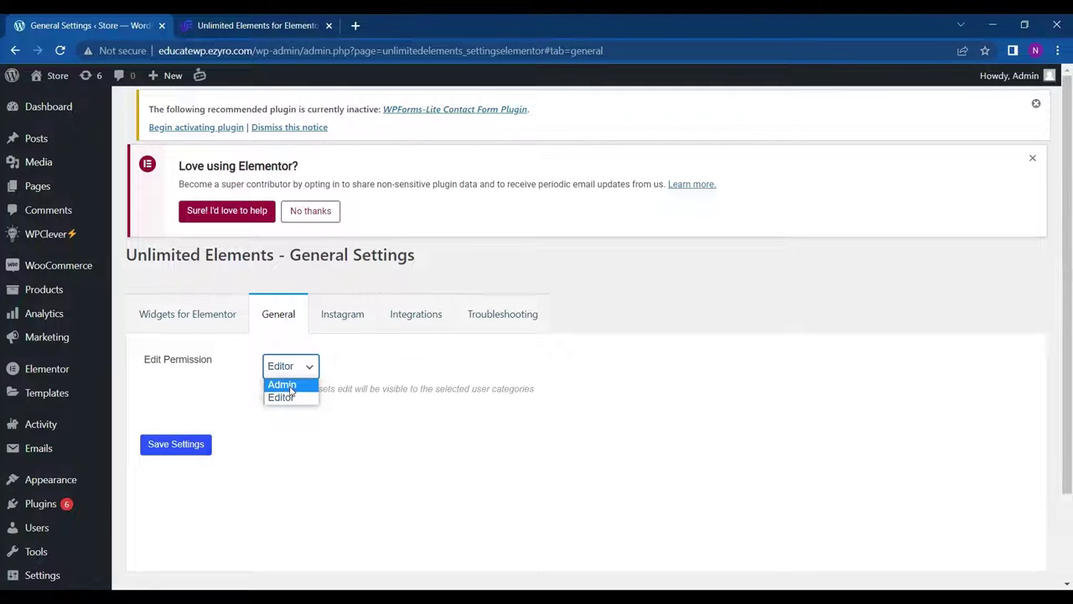
click(282, 384)
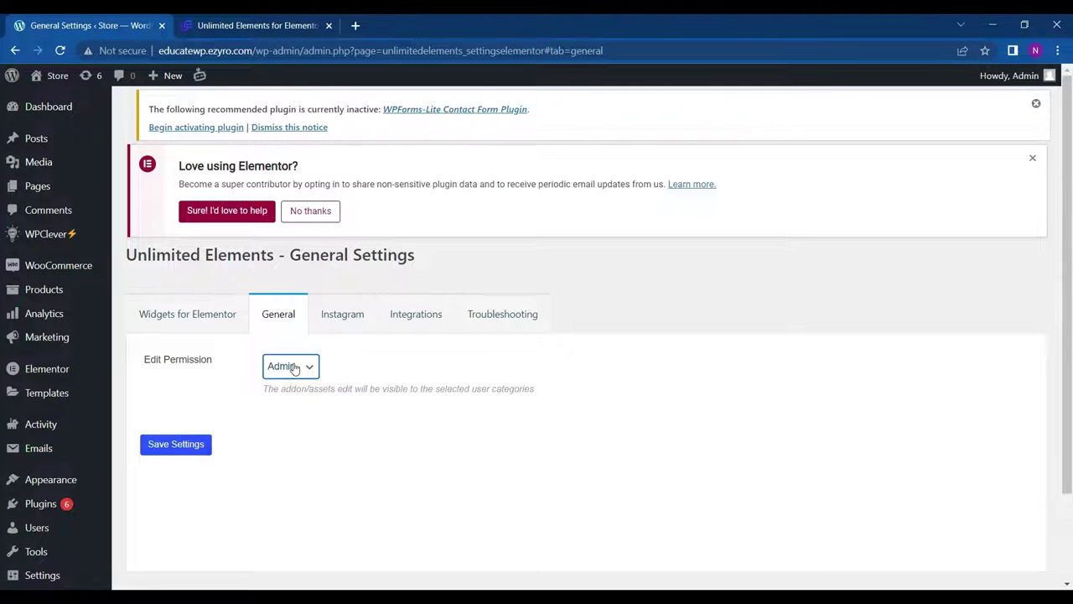
View the Instagram connection options in the Unlimited Elements settings.
click(354, 318)
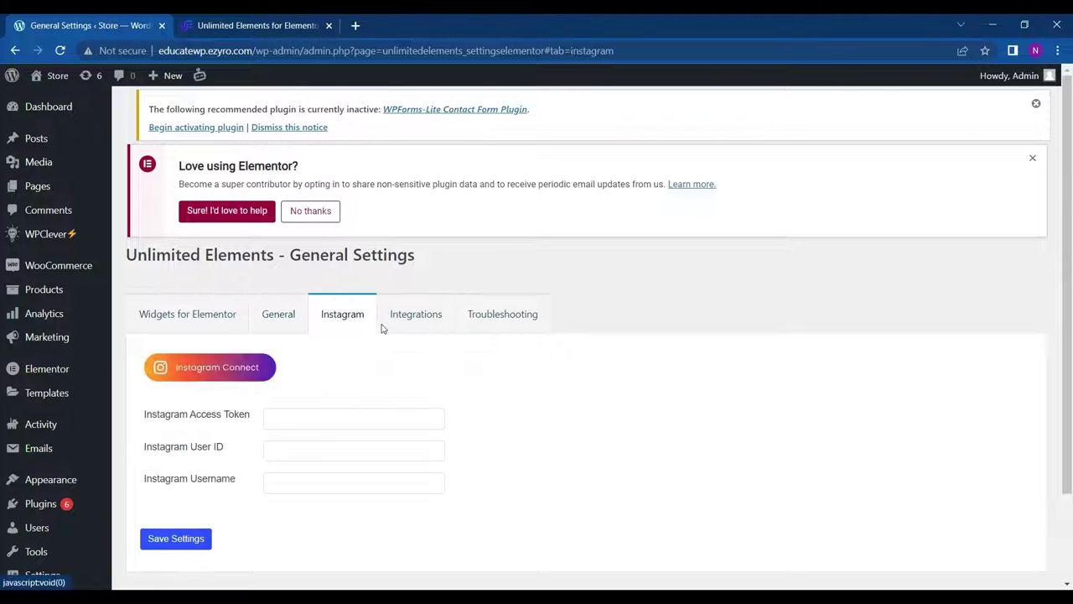
scroll(327, 386, down, 1)
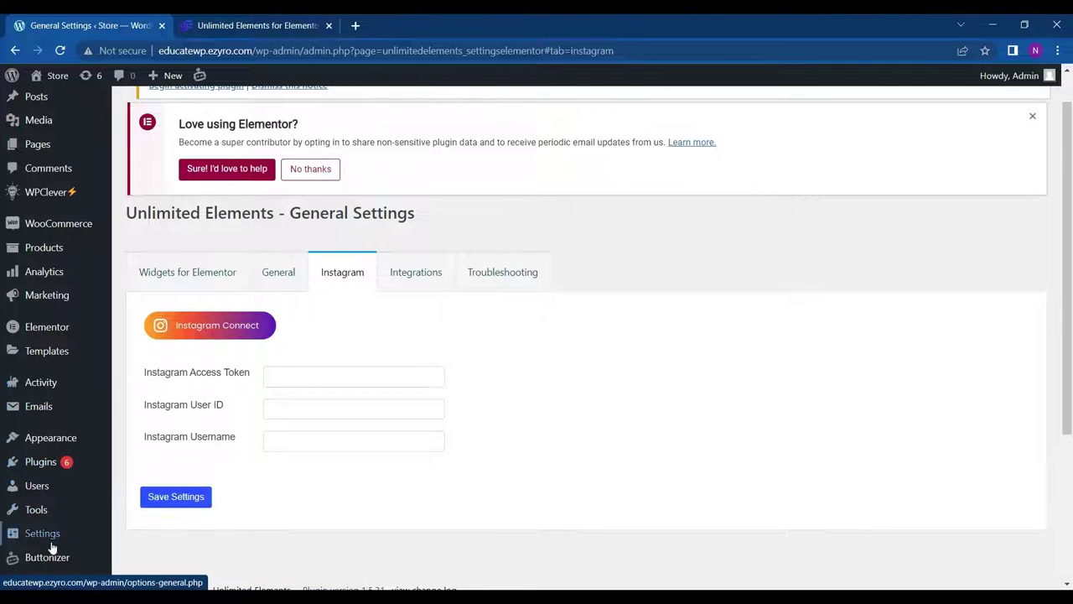
scroll(53, 548, down, 1)
Return to the Widgets page and show the widgets in the Instagram Widgets category.
scroll(52, 548, down, 5)
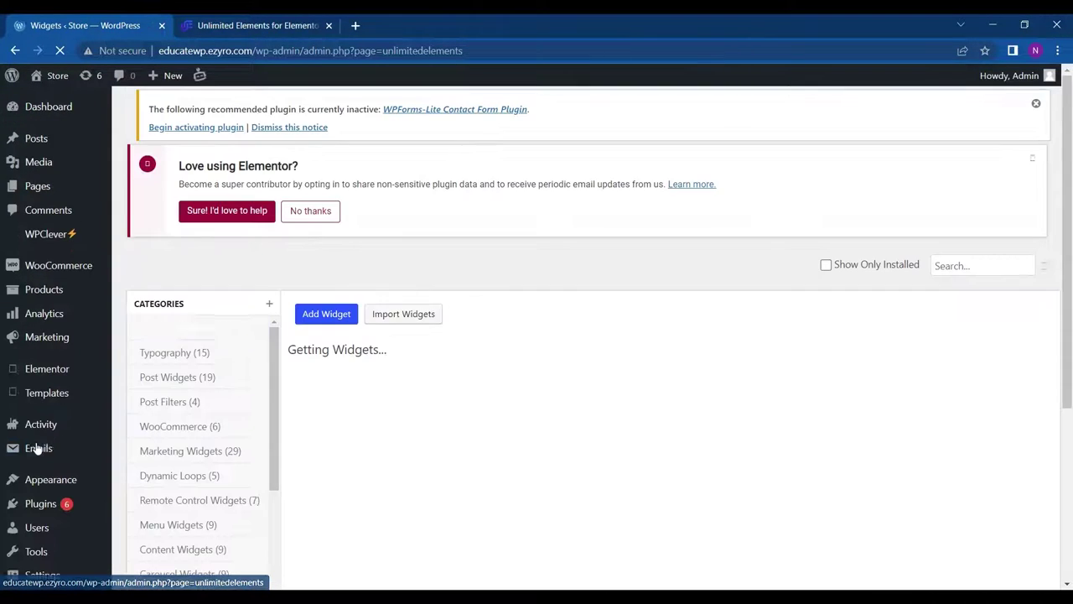
scroll(212, 438, down, 5)
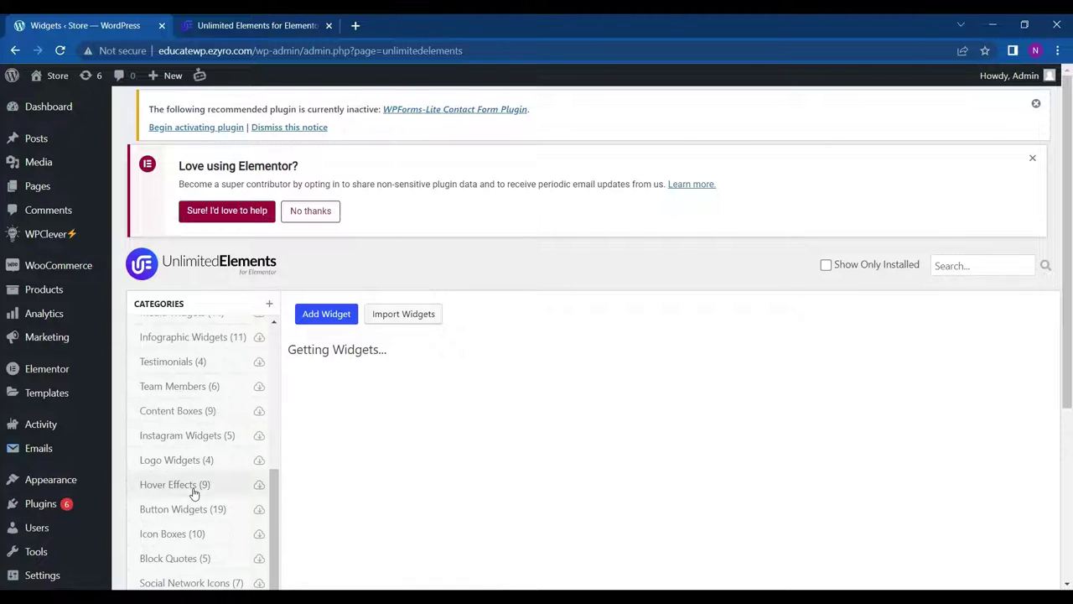
scroll(336, 261, down, 3)
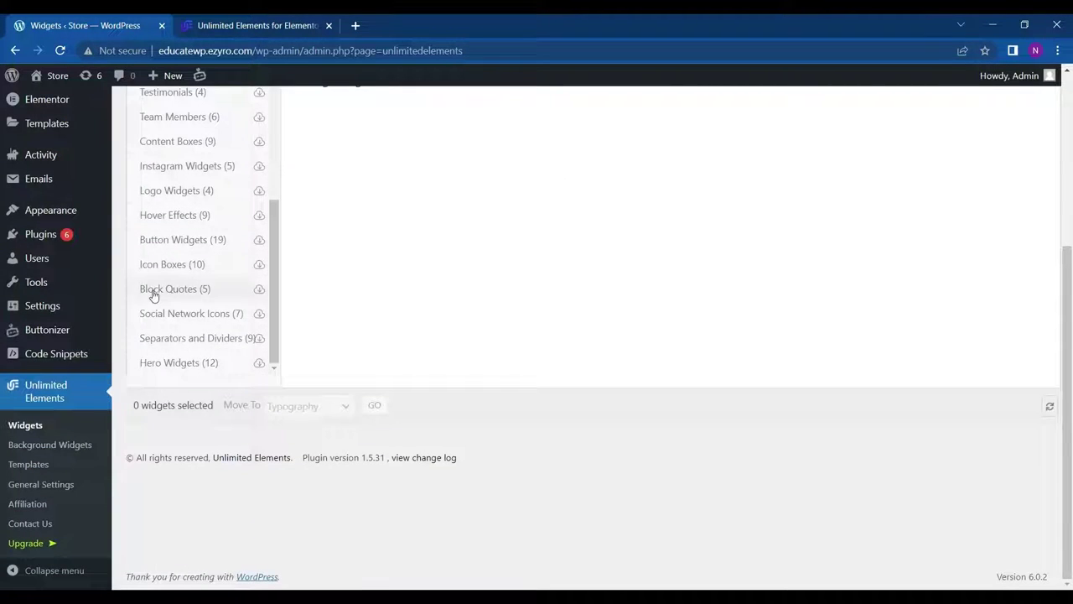
scroll(154, 294, up, 1)
click(198, 260)
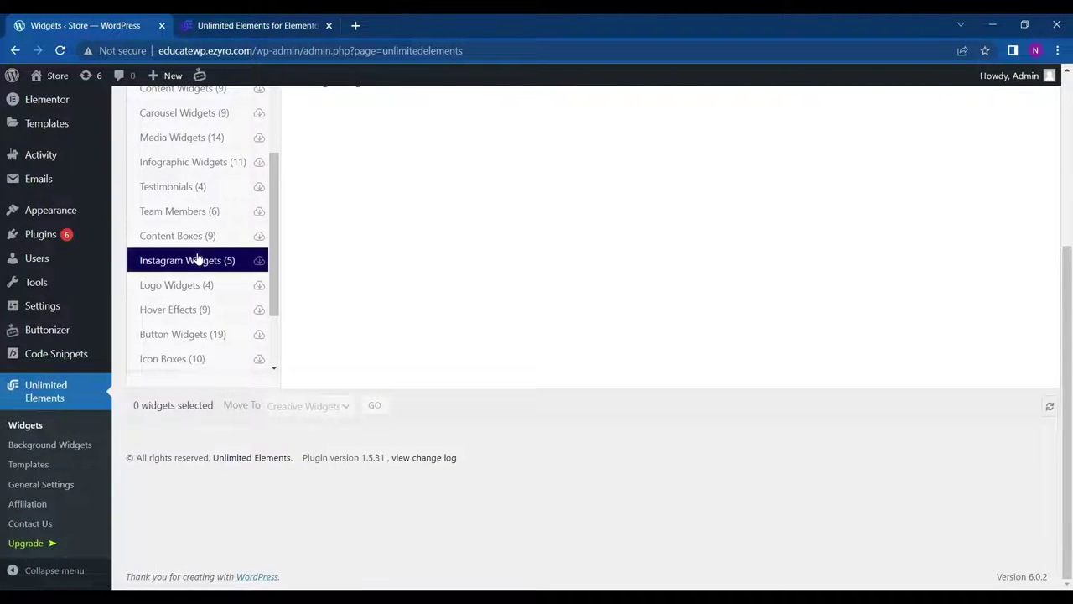
scroll(419, 259, up, 2)
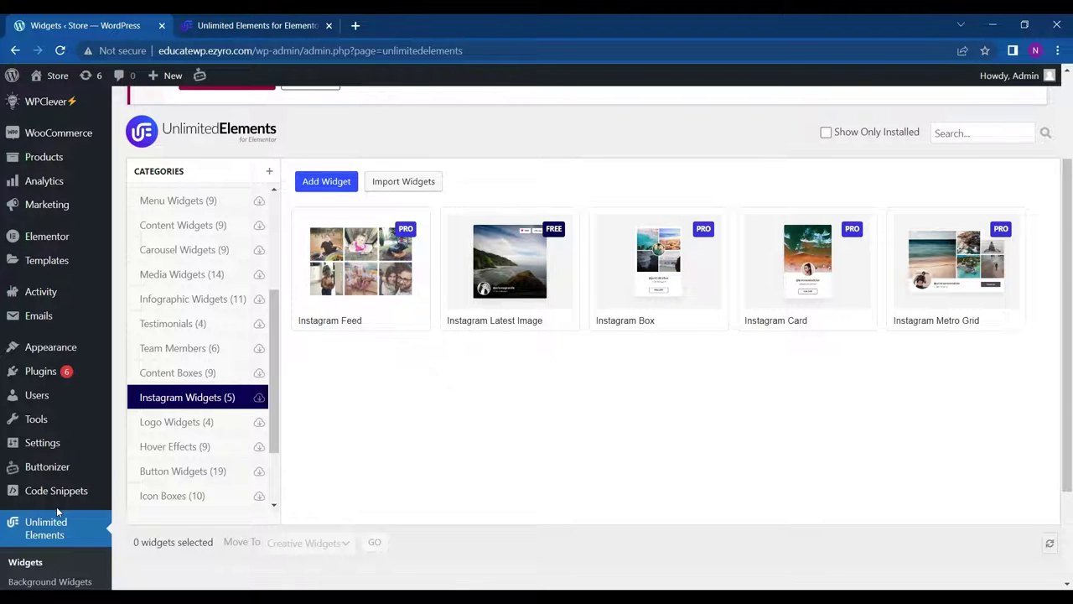
Review the Troubleshooting options and tests in General Settings and return to the Widgets page.
scroll(56, 507, down, 3)
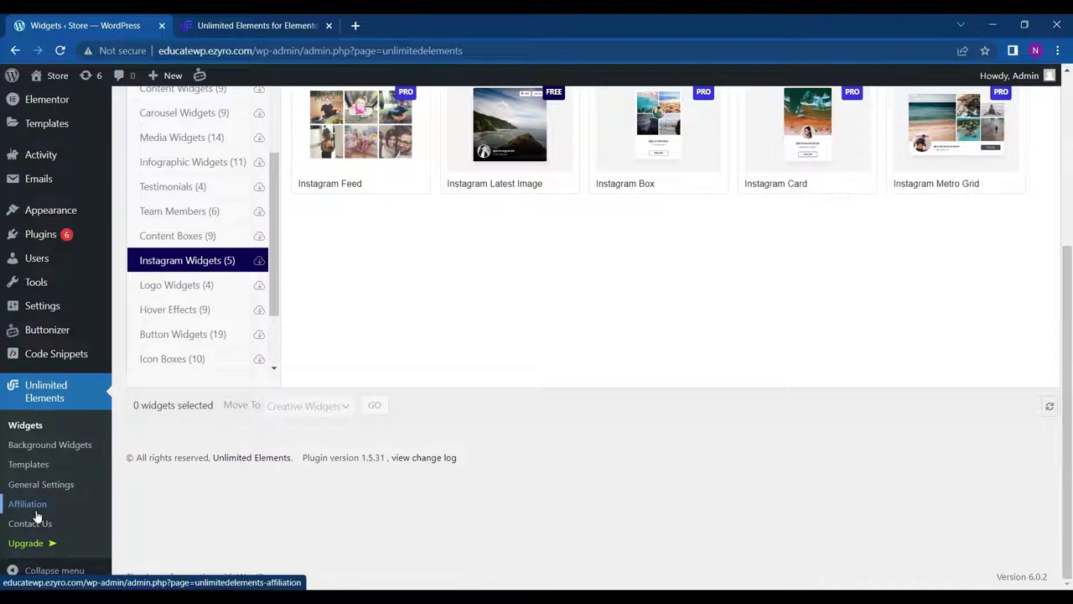
click(57, 489)
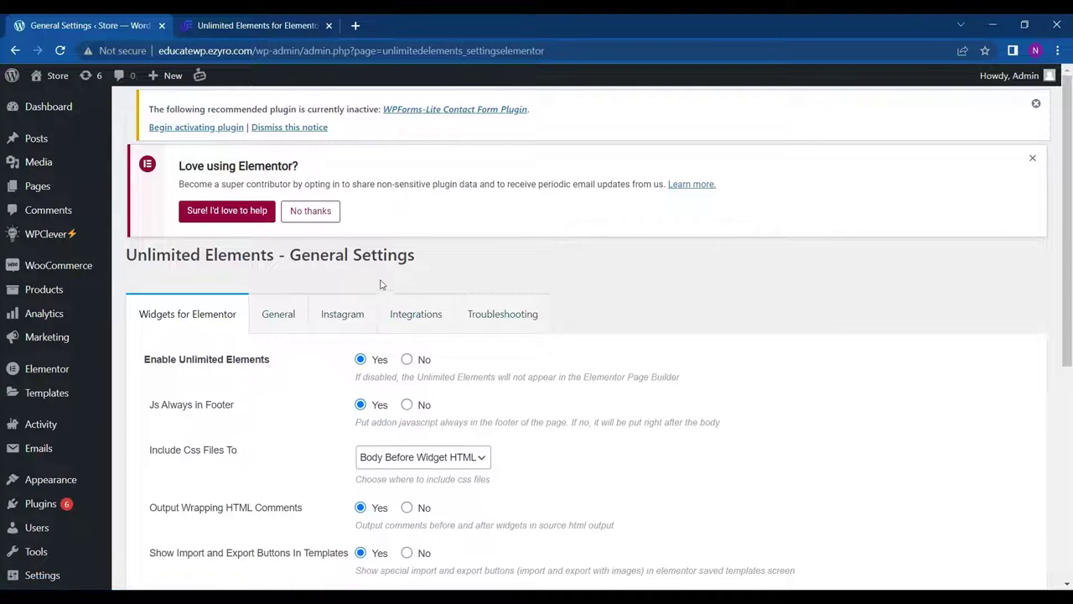
click(507, 317)
scroll(420, 418, down, 1)
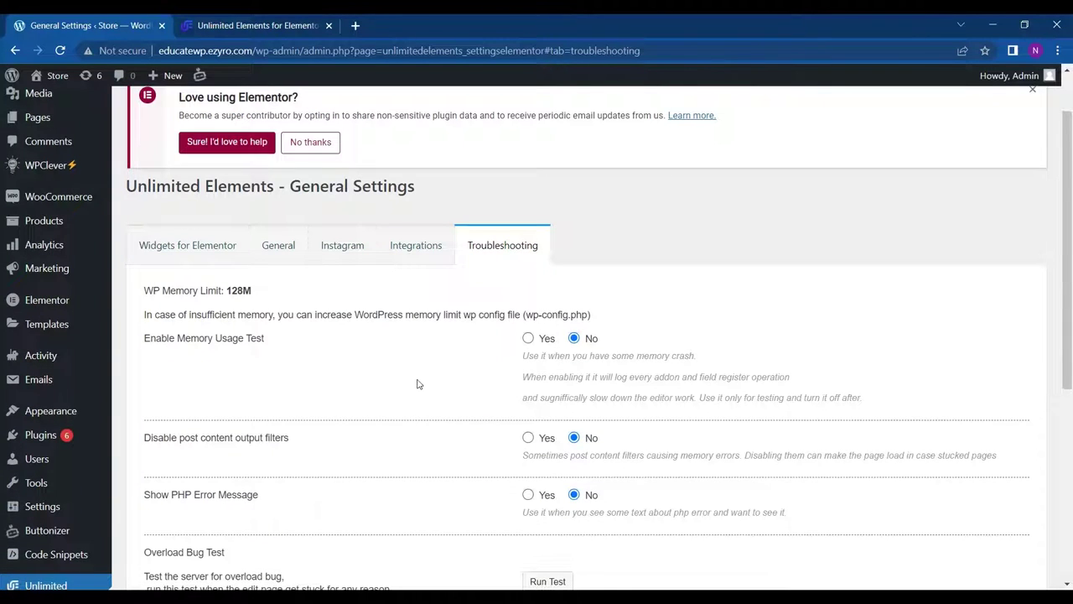
scroll(351, 387, down, 3)
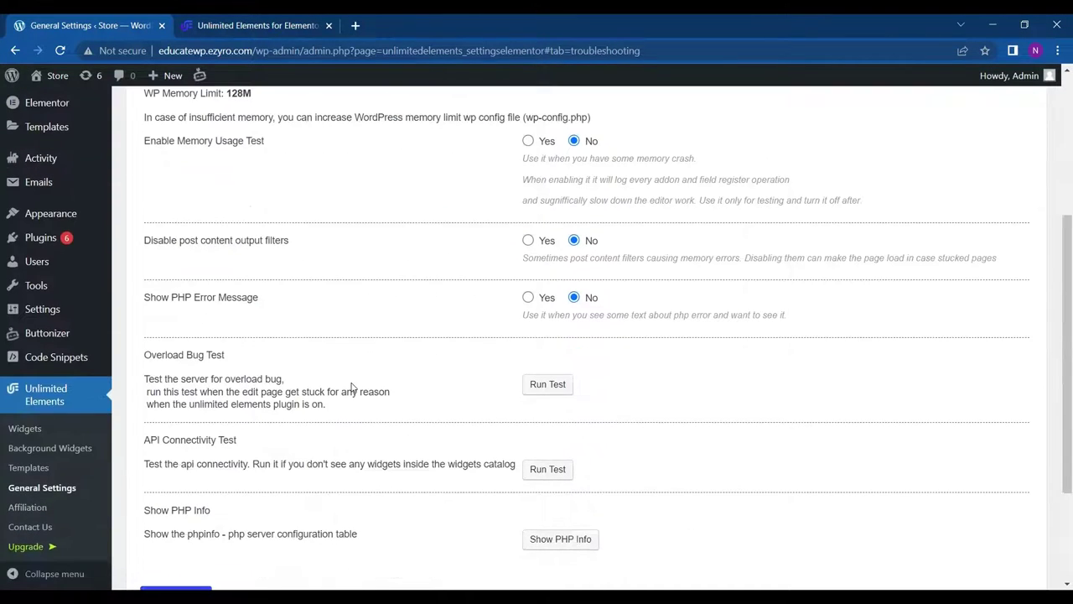
scroll(352, 387, down, 1)
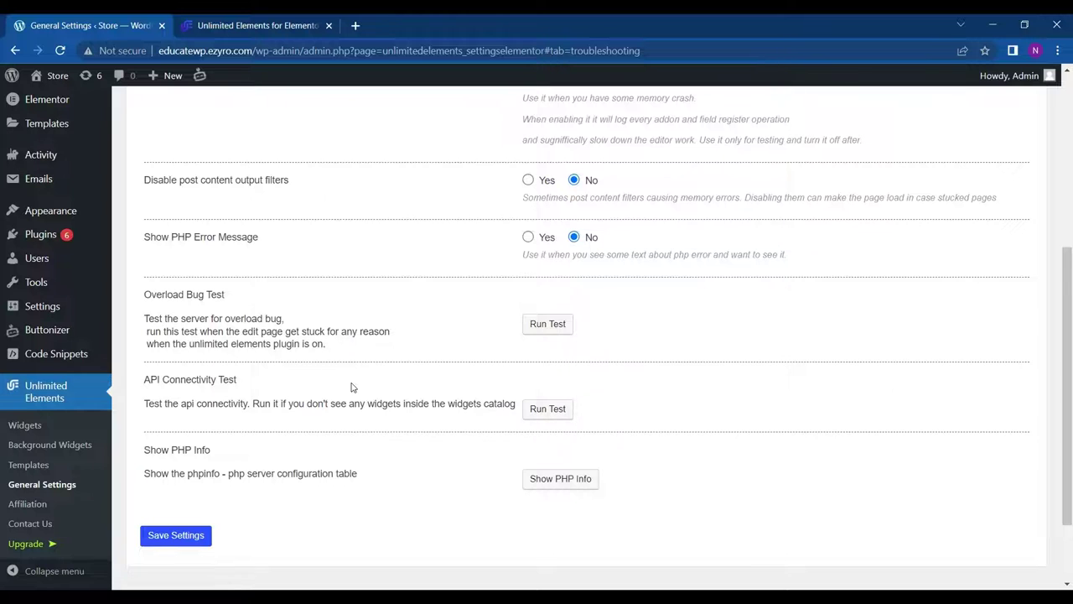
scroll(352, 388, down, 1)
scroll(352, 388, up, 3)
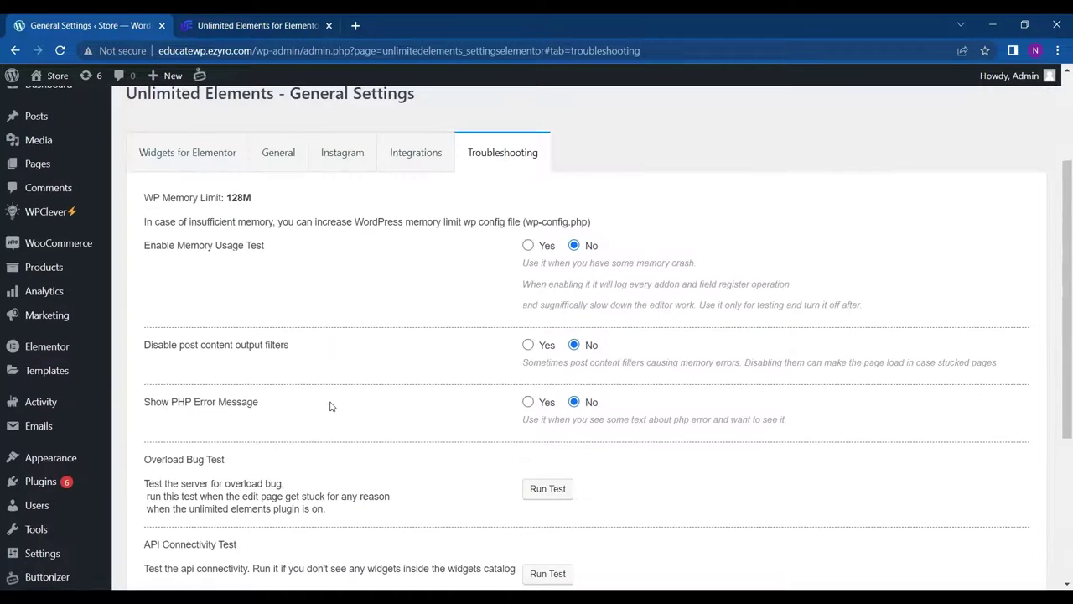
scroll(330, 407, down, 3)
scroll(33, 503, down, 1)
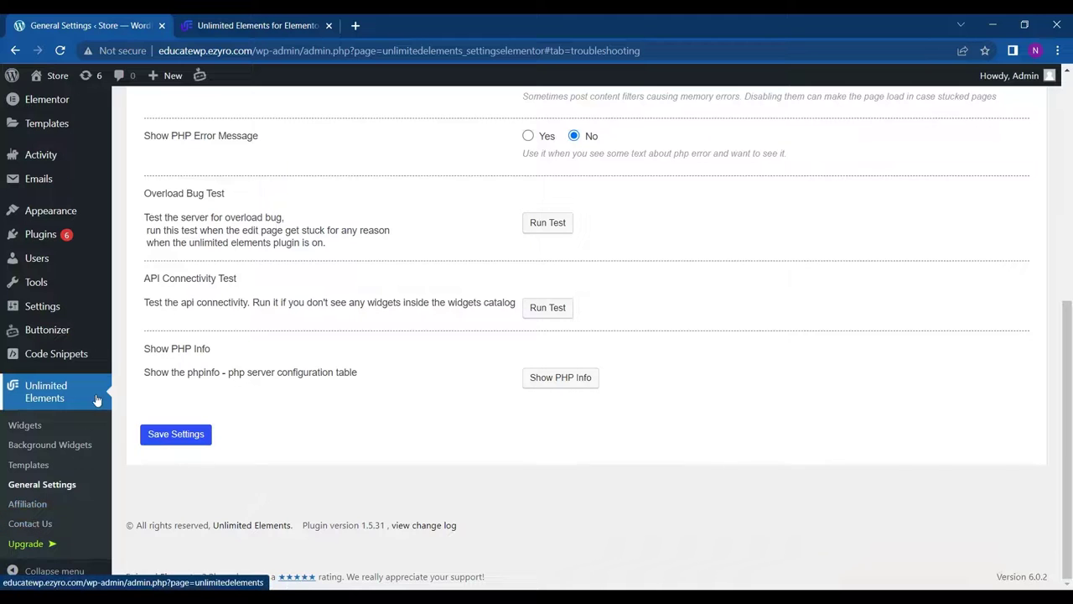
scroll(76, 361, up, 1)
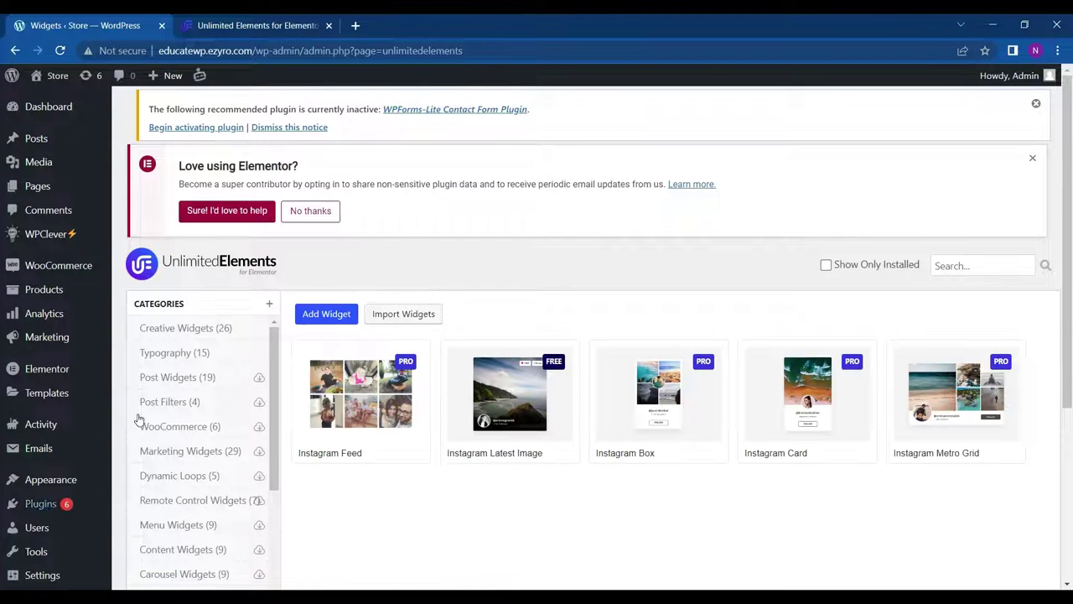
Look through the widget categories and show the widgets in the Infographic Widgets category.
scroll(216, 437, down, 1)
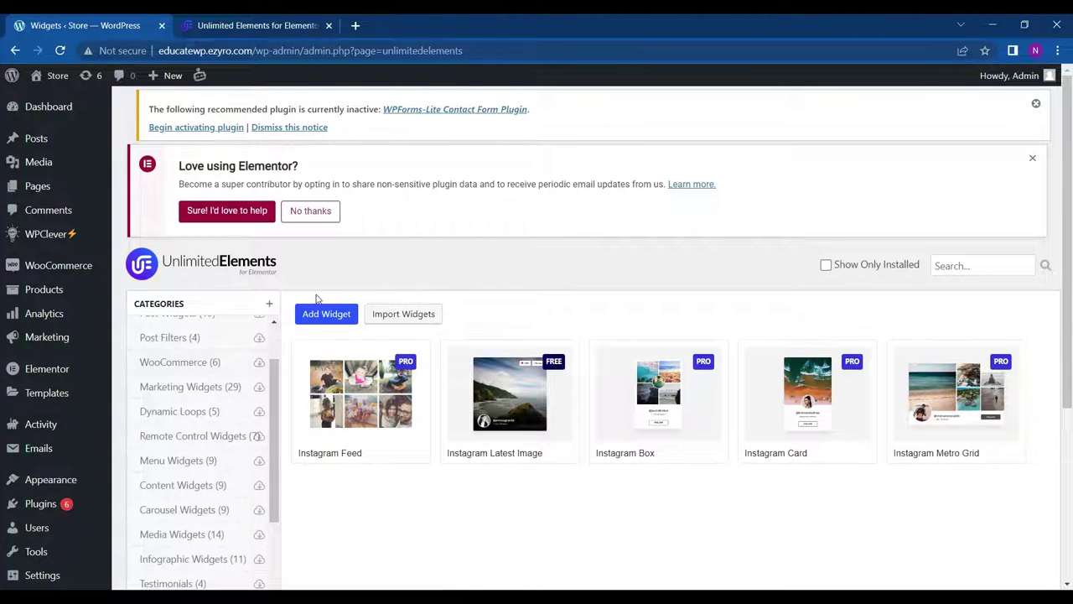
scroll(318, 310, down, 2)
scroll(183, 401, down, 5)
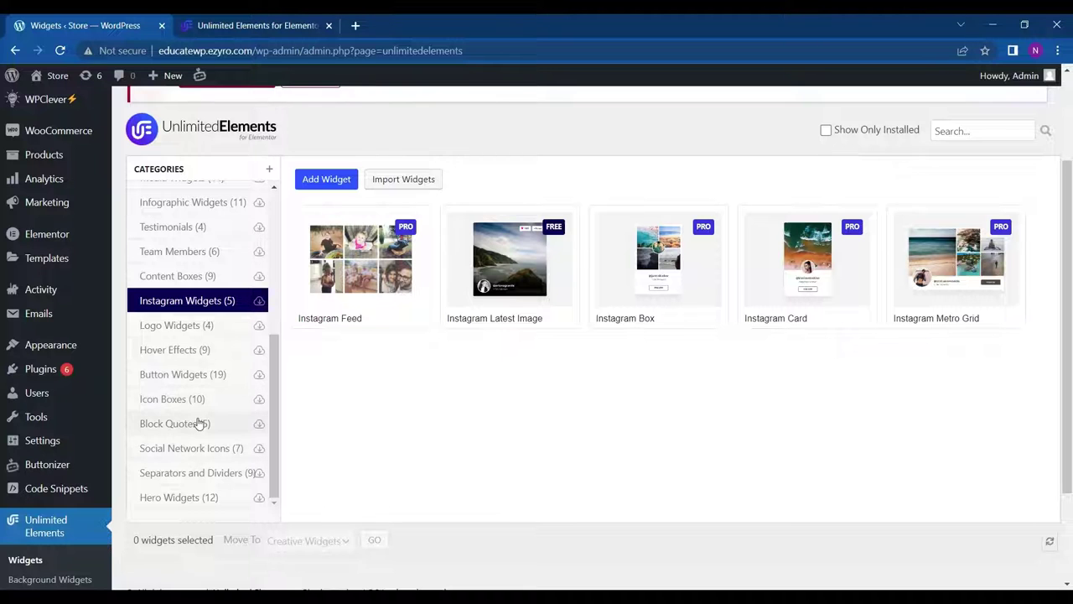
scroll(196, 423, down, 2)
scroll(197, 423, up, 2)
scroll(214, 327, up, 2)
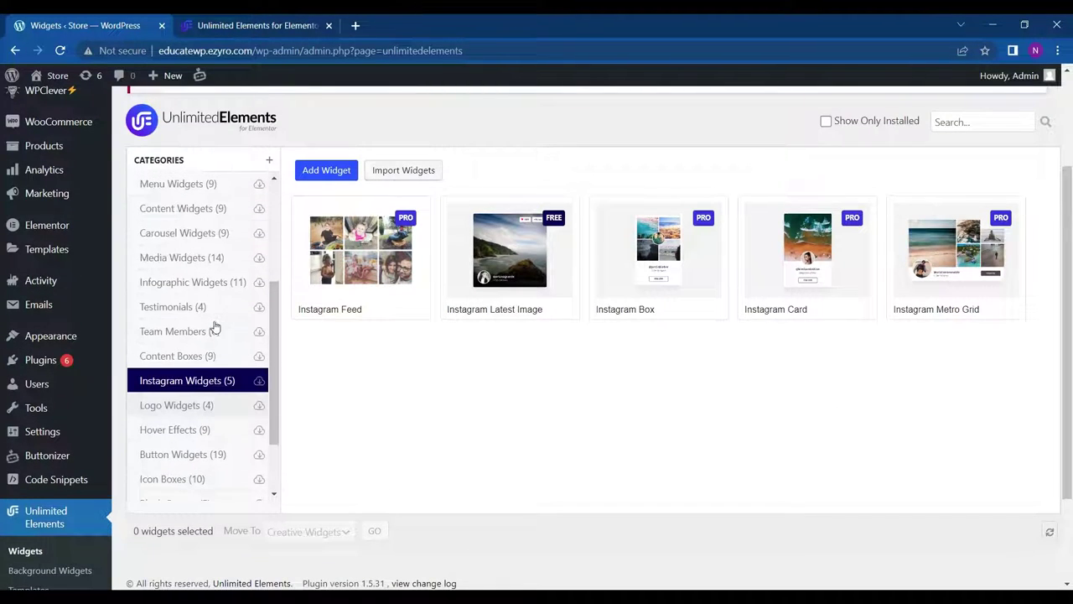
click(203, 289)
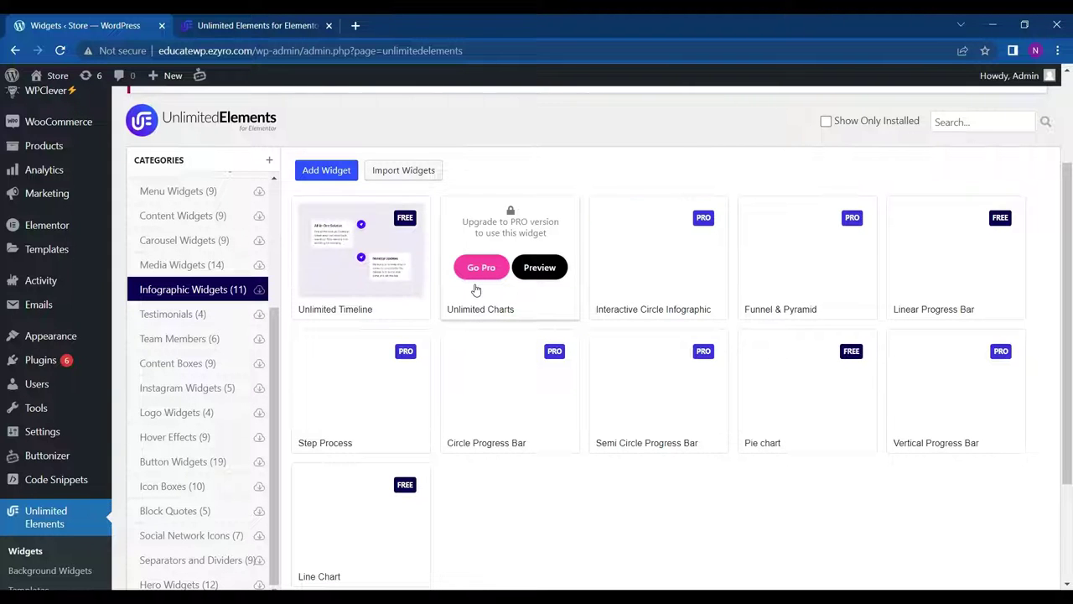
Open the preview page of the Unlimited Timeline widget and examine its first alternating timeline demo.
mouse_move(343, 282)
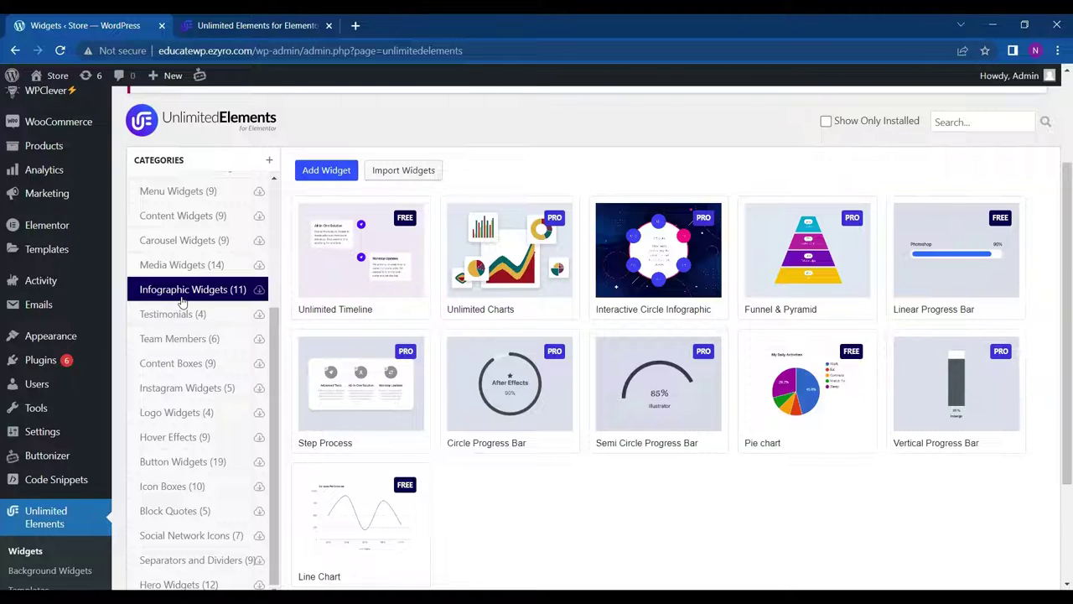
mouse_move(385, 272)
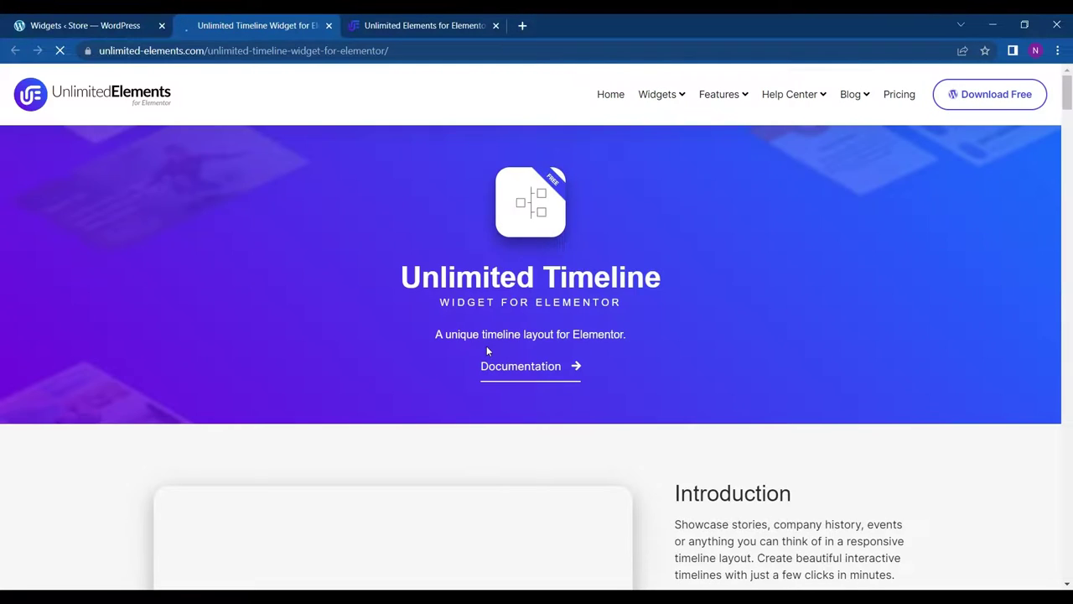
scroll(487, 351, down, 2)
scroll(486, 350, down, 8)
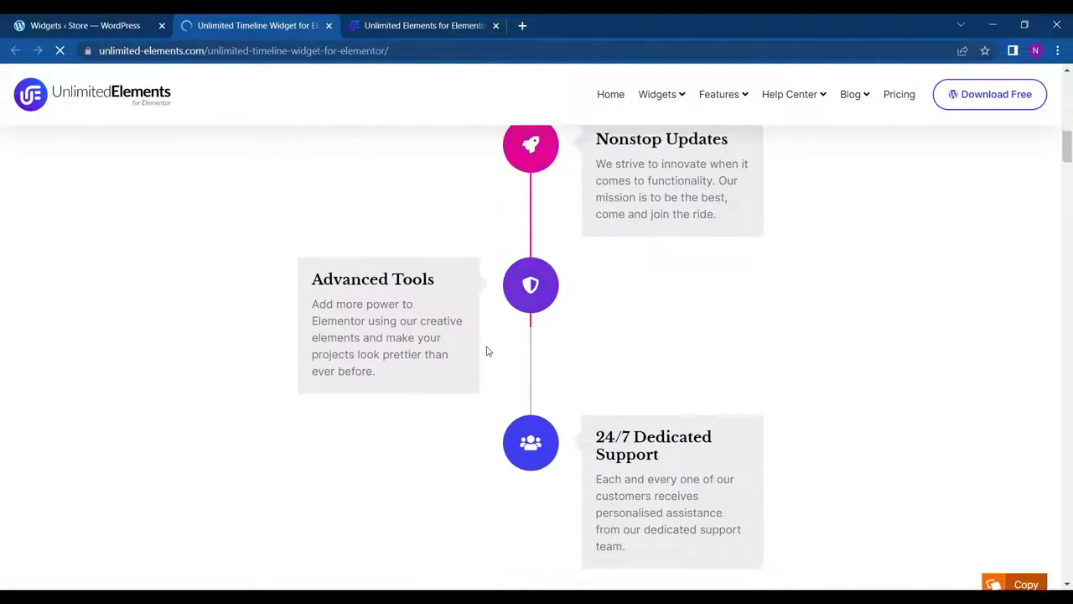
scroll(486, 351, up, 3)
scroll(487, 350, down, 3)
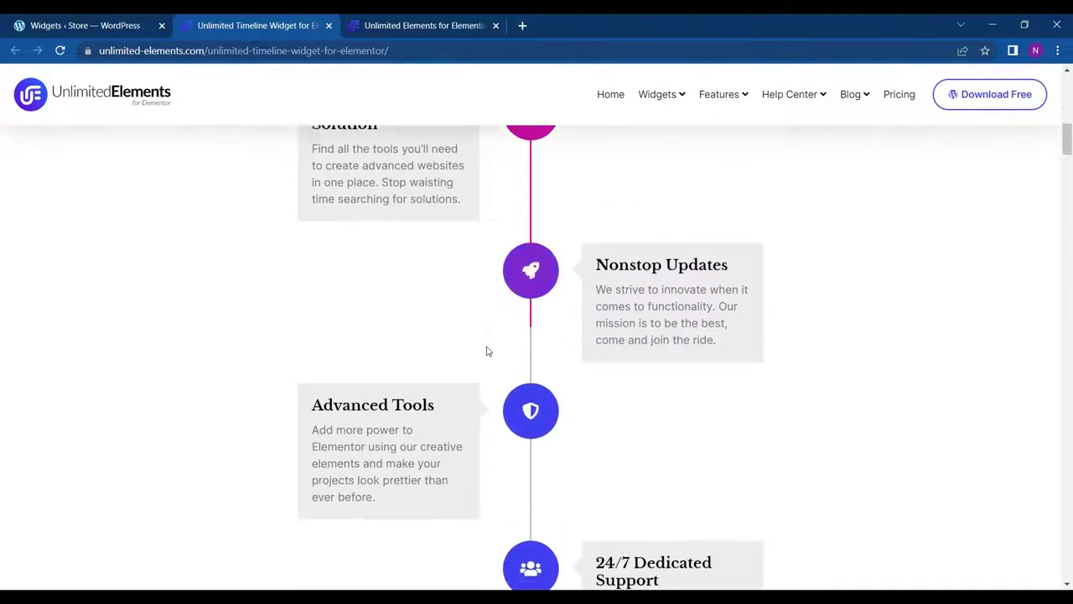
scroll(486, 350, up, 1)
scroll(487, 350, down, 2)
scroll(486, 350, down, 6)
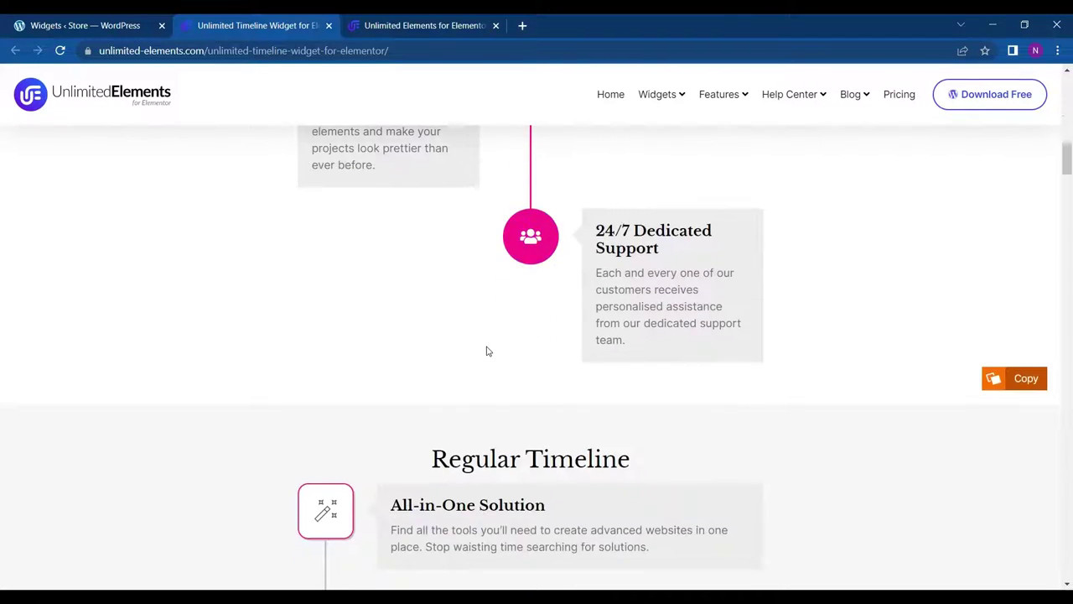
Examine the Regular Timeline, Text In Icon, Timeline With Dates and Timeline With Image Cards demos.
scroll(453, 362, down, 4)
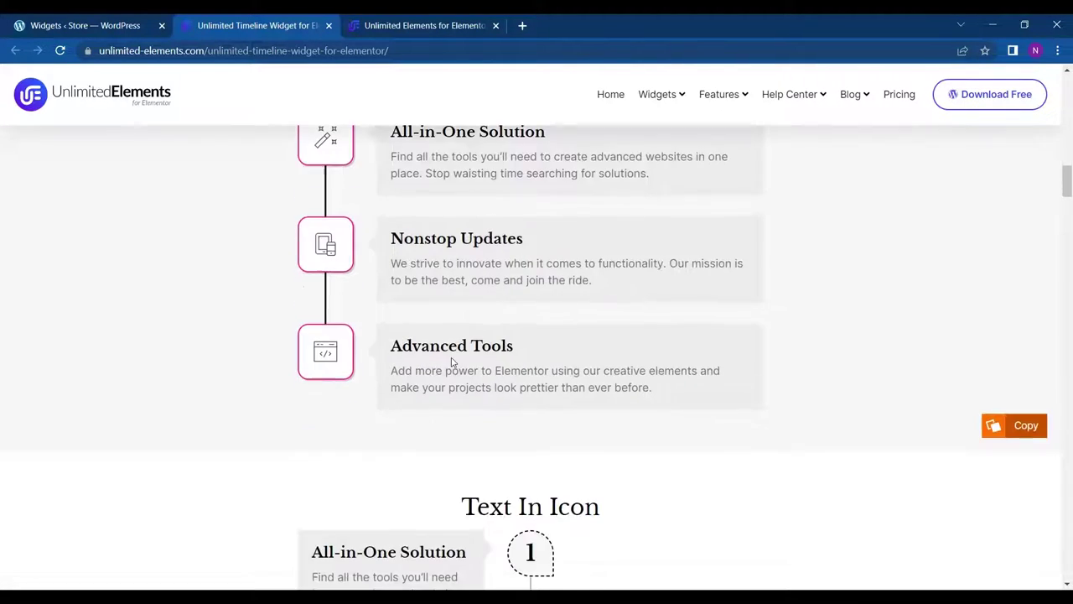
scroll(453, 362, up, 1)
scroll(452, 362, down, 2)
scroll(453, 362, down, 3)
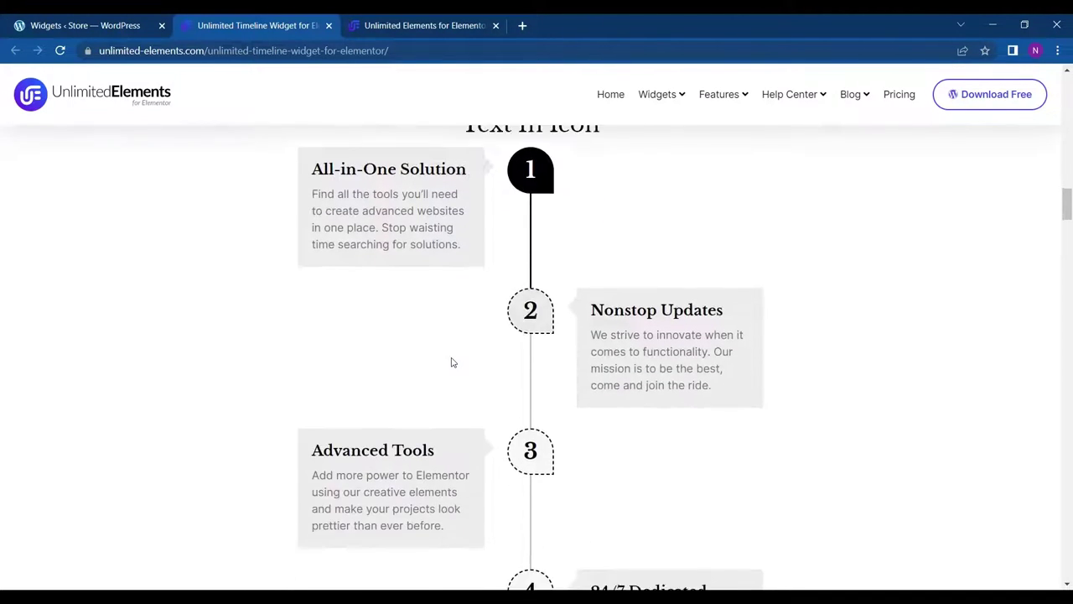
scroll(451, 362, down, 2)
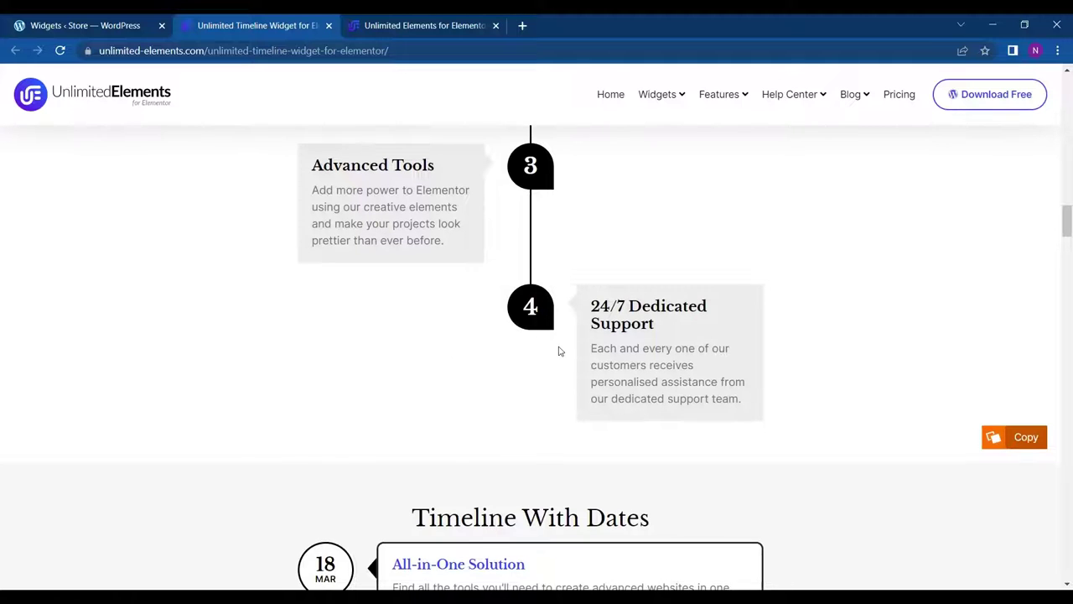
scroll(553, 351, down, 2)
scroll(553, 350, down, 3)
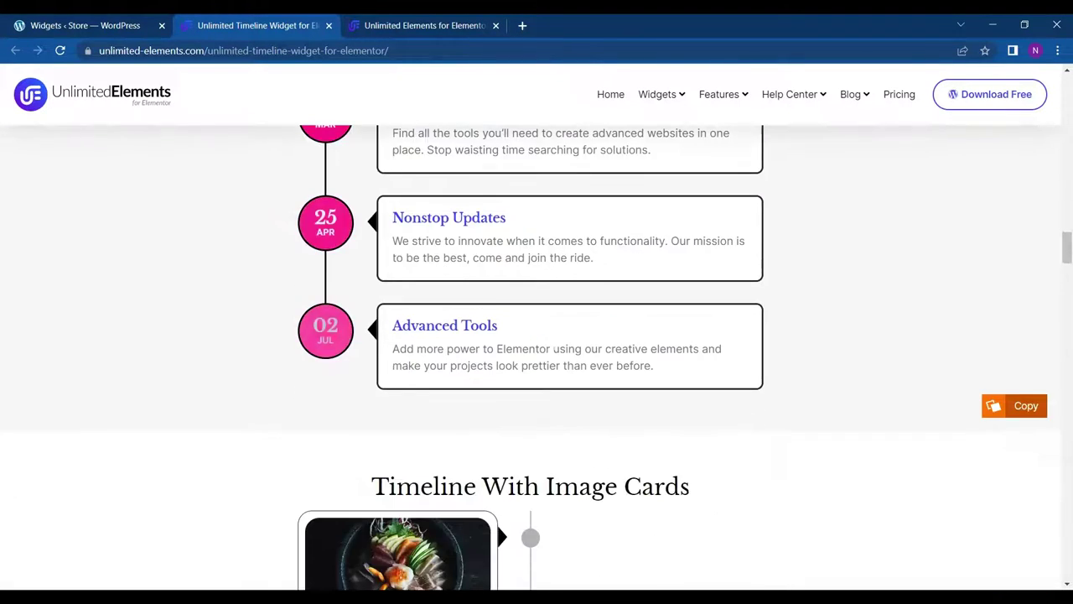
scroll(553, 351, down, 10)
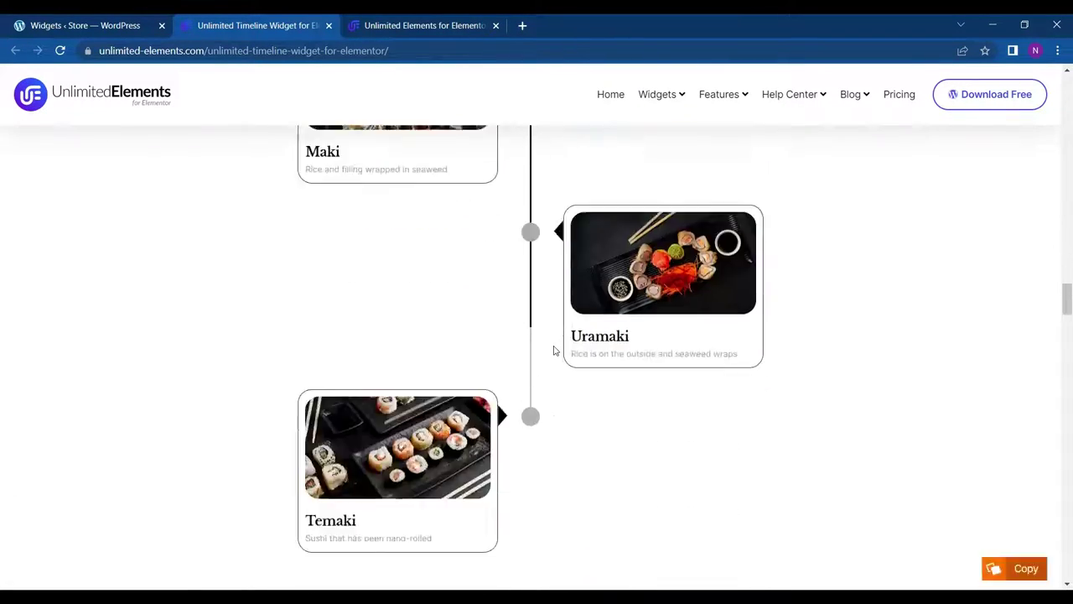
scroll(553, 350, down, 2)
scroll(554, 351, up, 15)
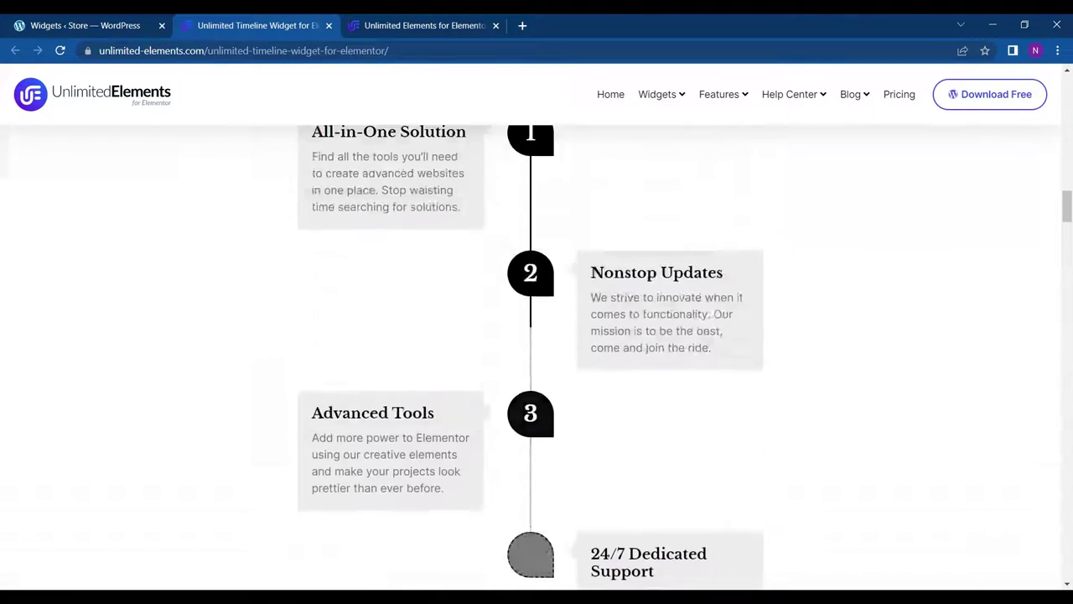
scroll(553, 350, up, 10)
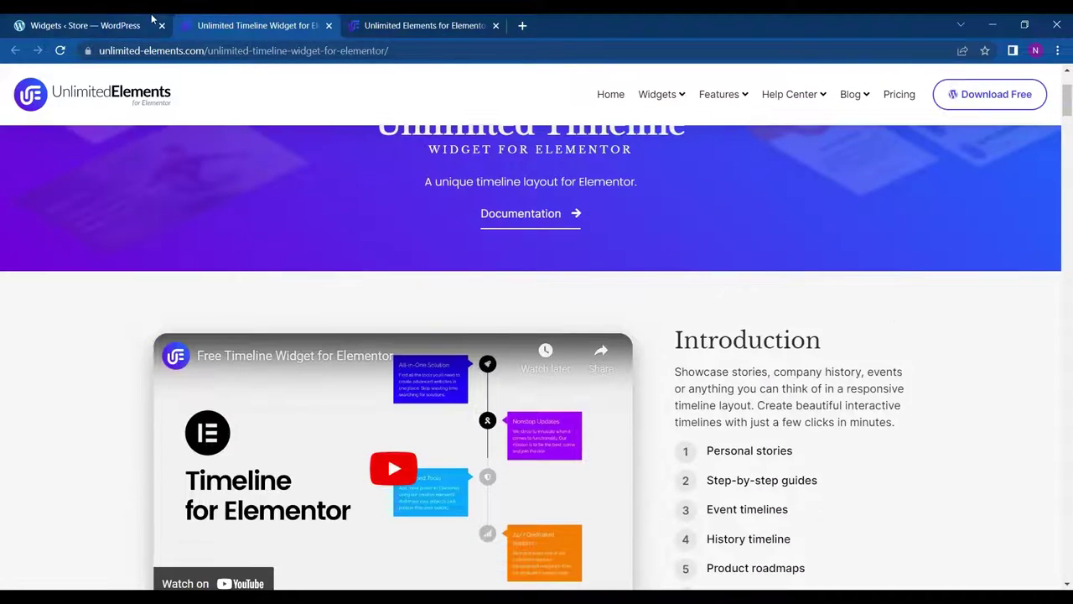
Return to the Widgets page and install the free Unlimited Timeline widget.
click(152, 18)
click(342, 266)
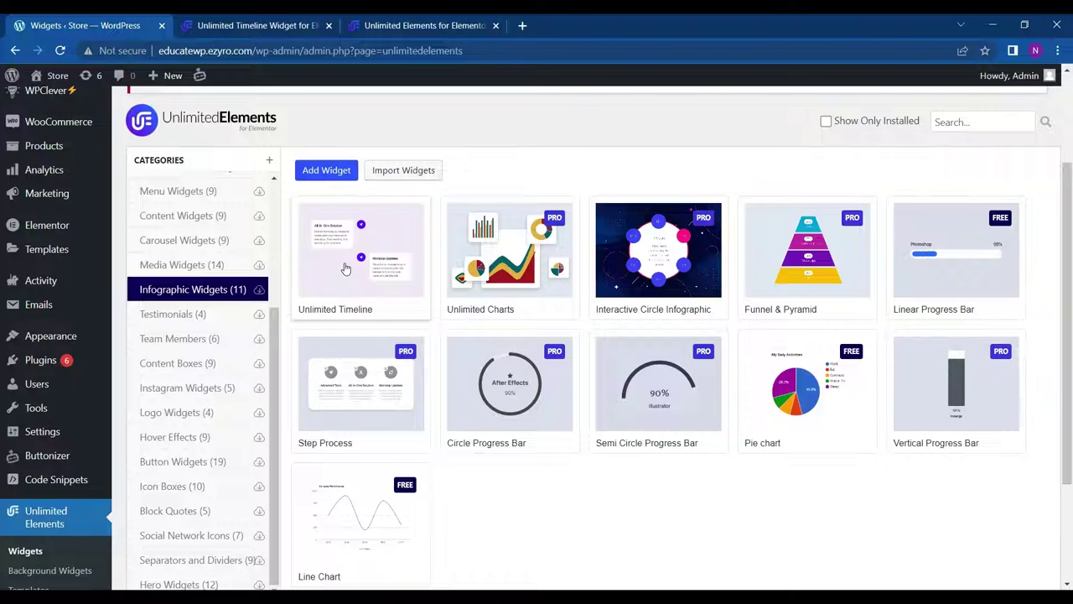
click(239, 23)
click(99, 19)
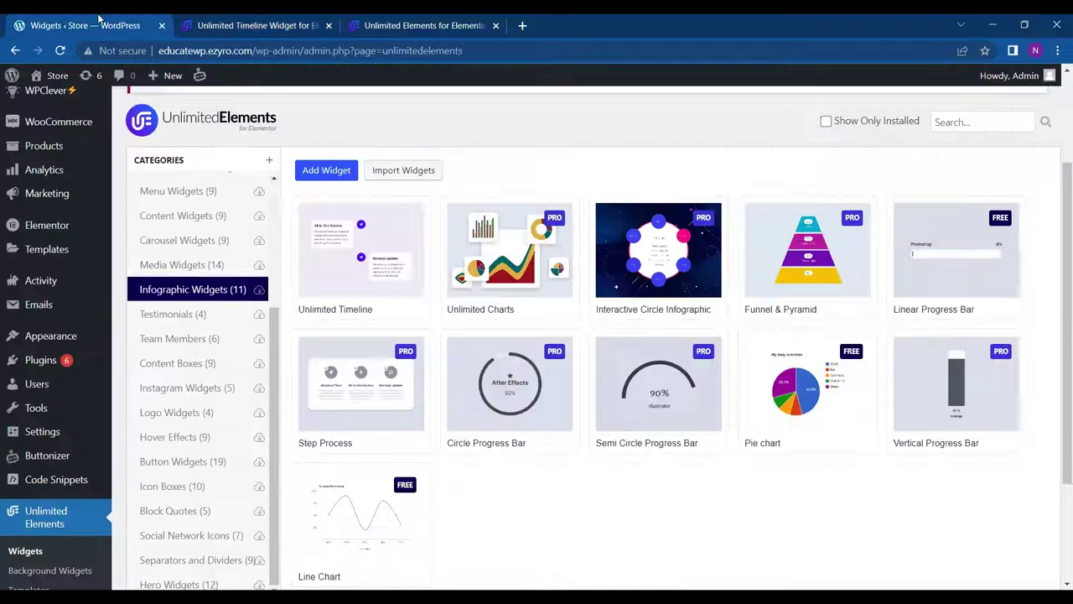
Open the live Store site in a new browser tab beside the Widgets page and return to the WordPress admin.
right_click(55, 74)
click(80, 81)
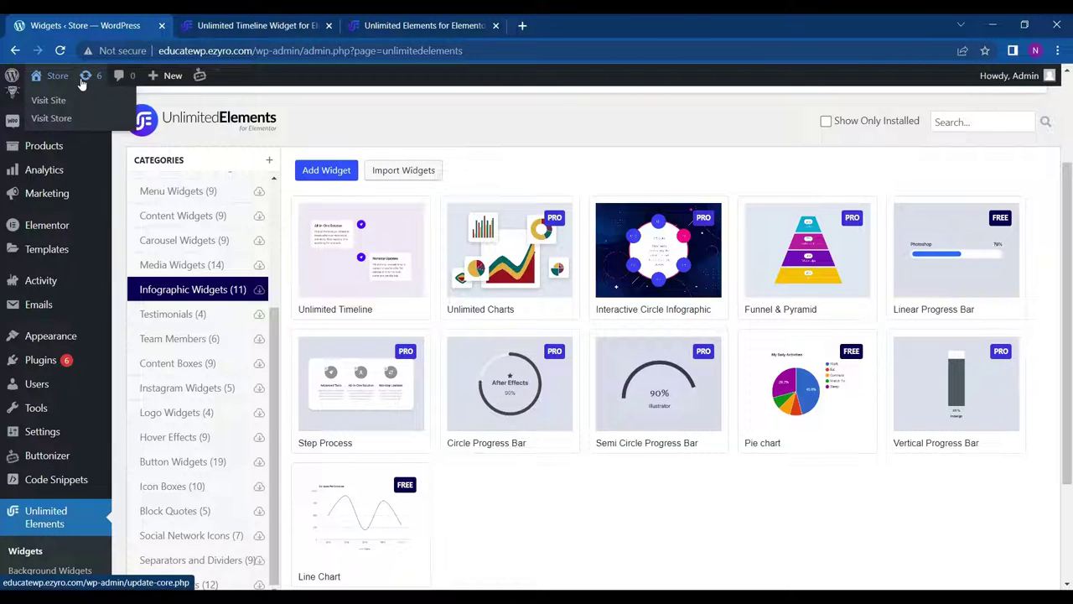
drag(424, 18, 300, 20)
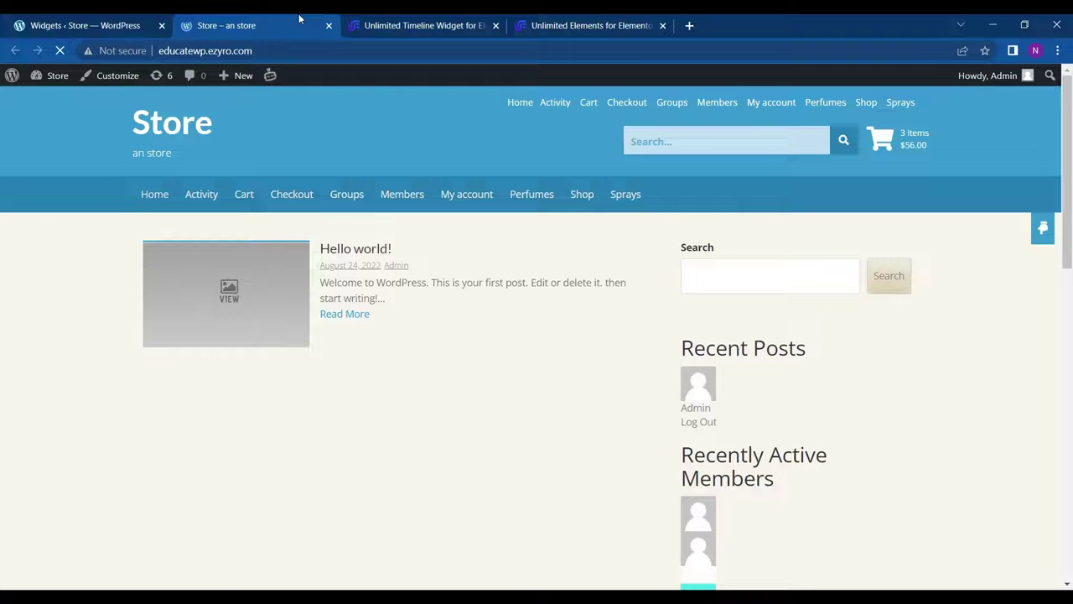
click(88, 25)
Add a new page from the Pages list and dismiss the block editor welcome guide.
scroll(49, 148, up, 2)
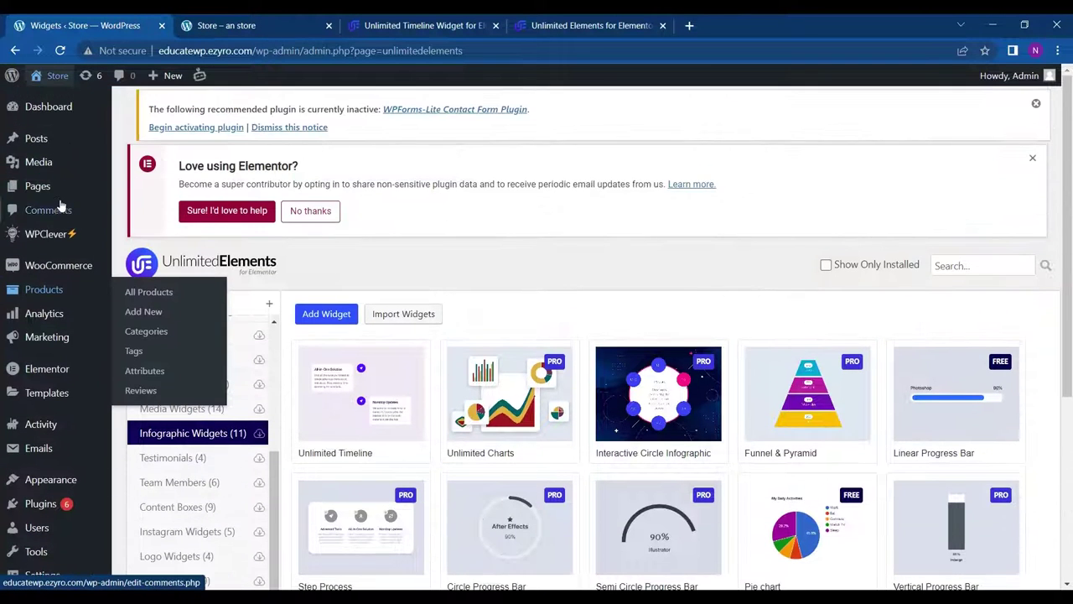
click(49, 194)
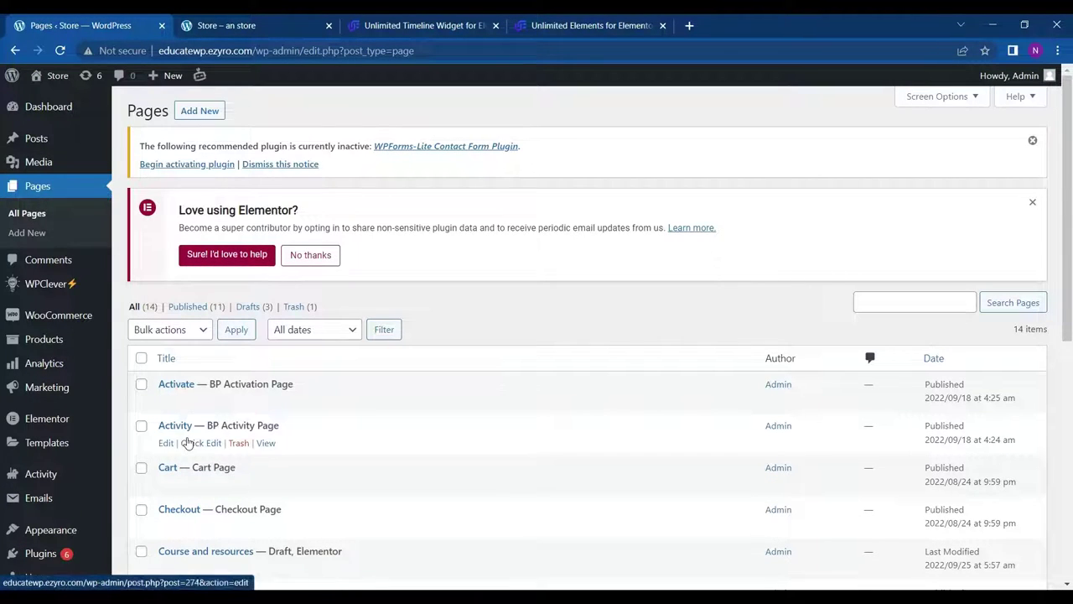
click(194, 112)
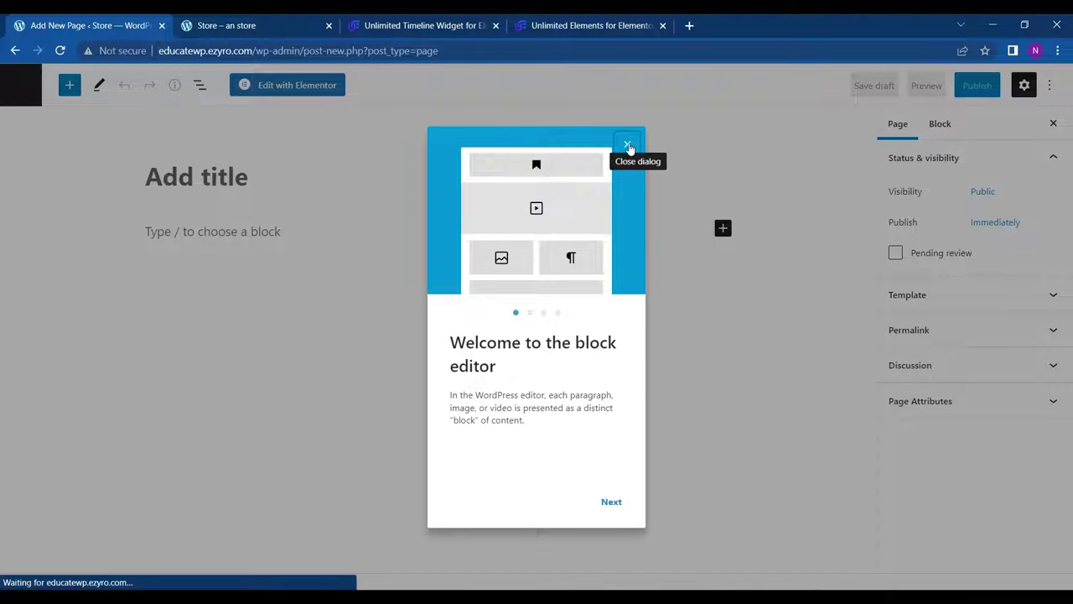
click(628, 146)
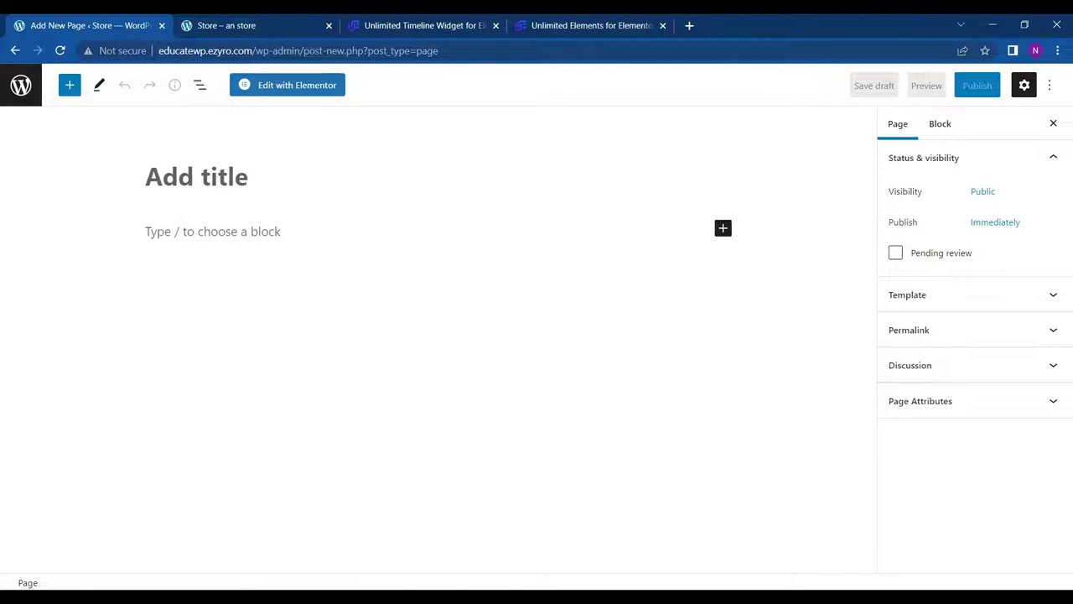
Title the new page "Course Structure and Teachers".
text(co)
key(BackSpace)
text(ourse)
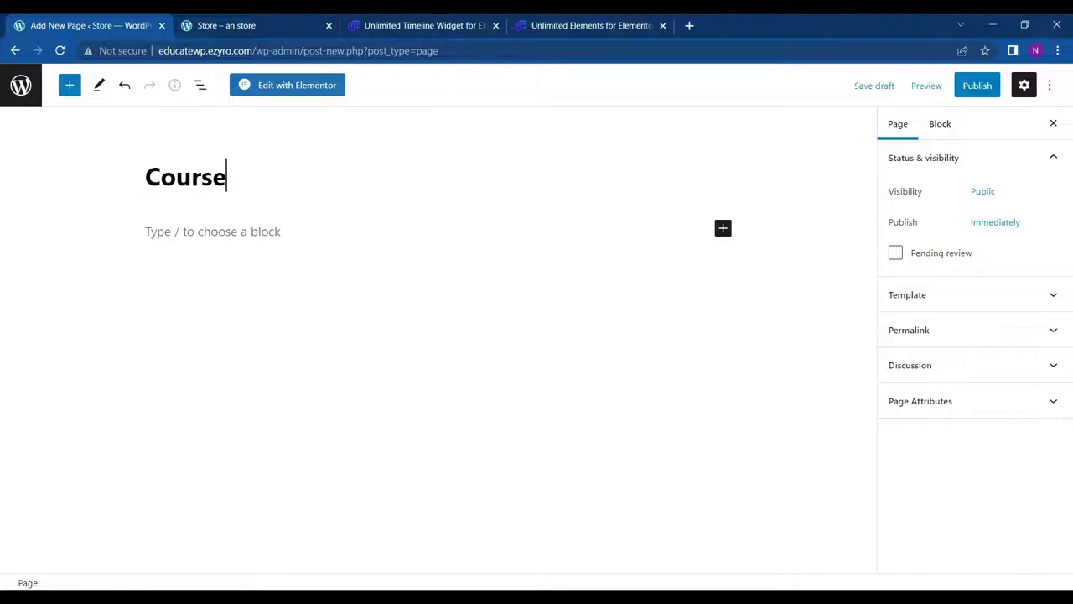
key(ctrl+s)
text(Structure)
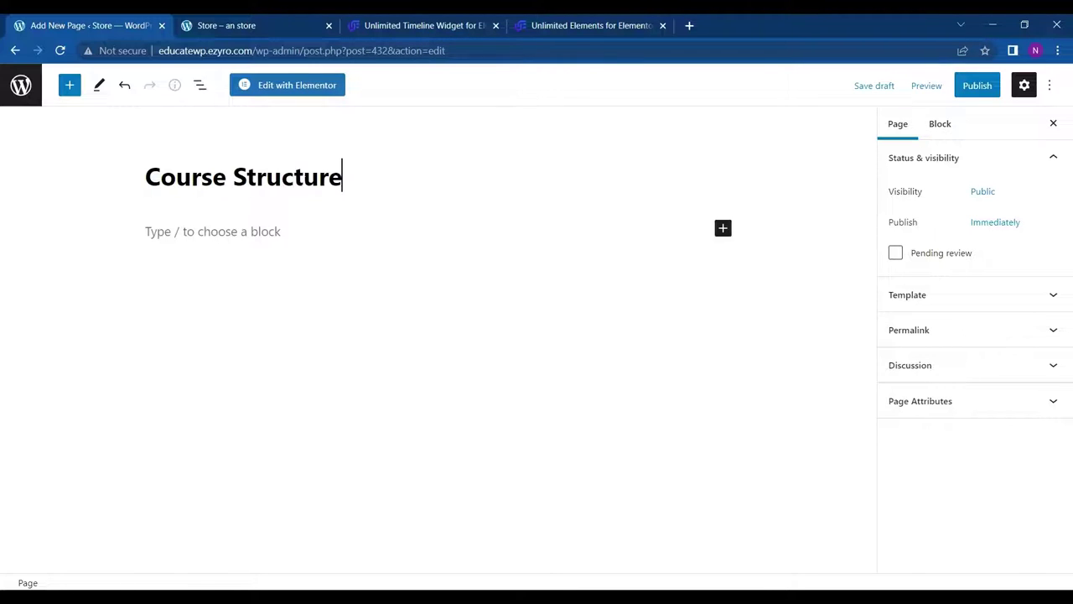
text(am)
key(BackSpace)
text(nd )
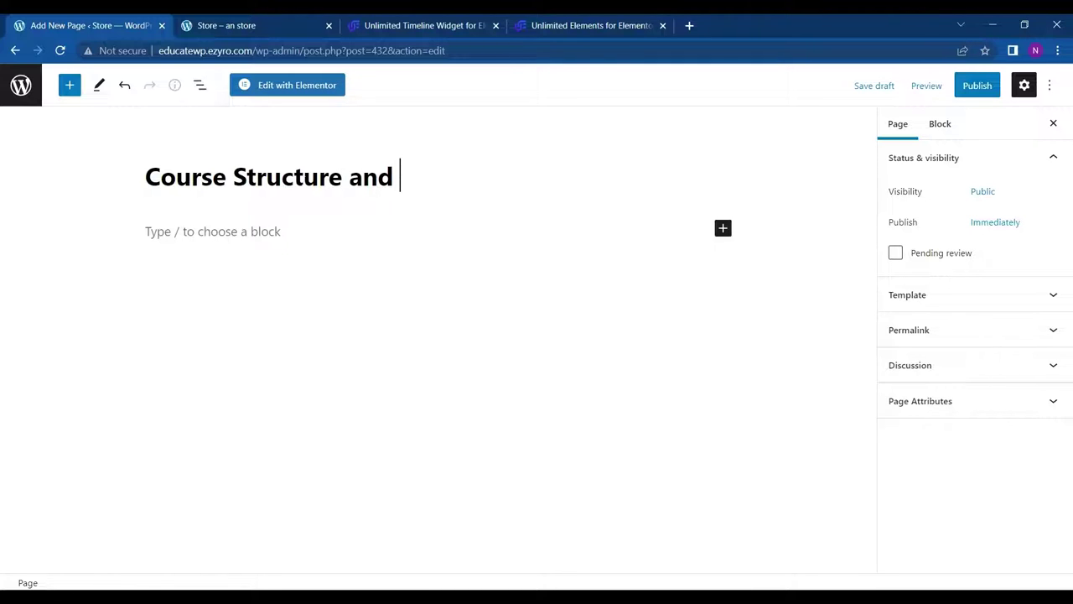
text(Teacher)
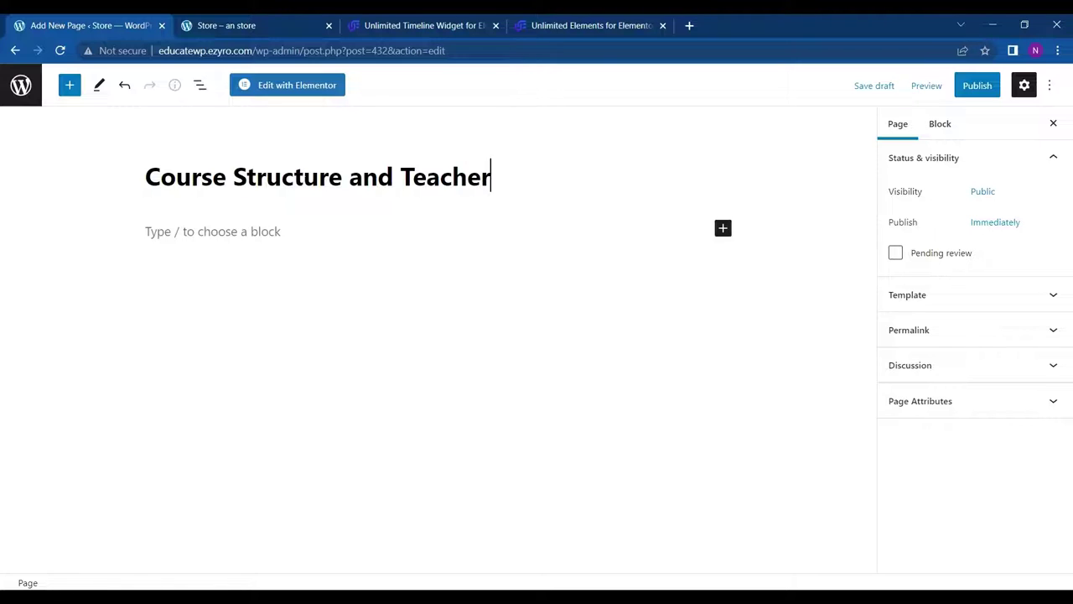
text(s)
Save the page as a draft and open it for editing with Elementor.
click(293, 91)
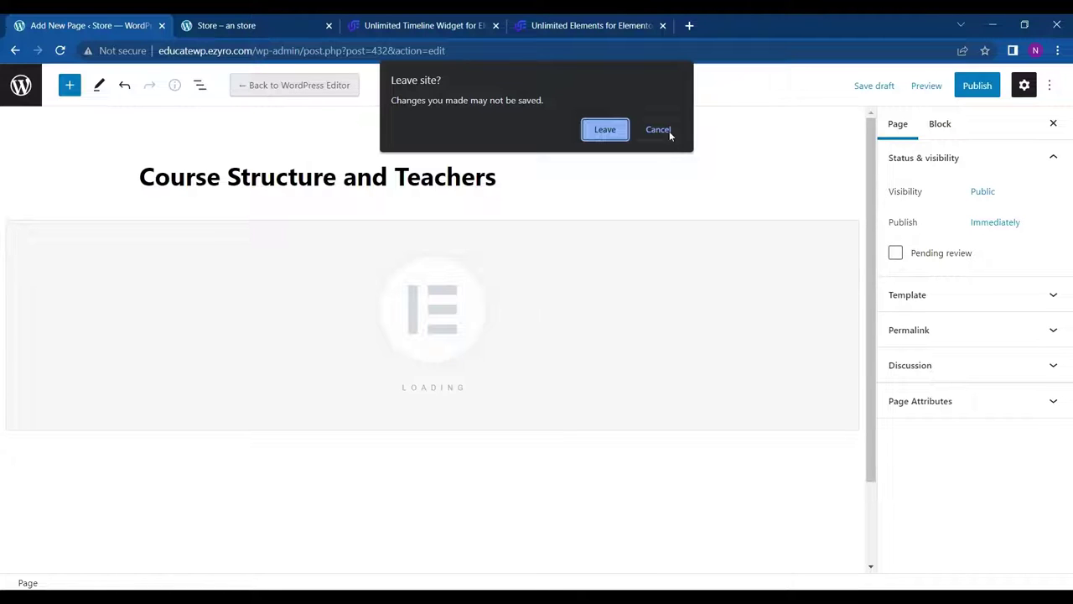
click(669, 130)
click(874, 87)
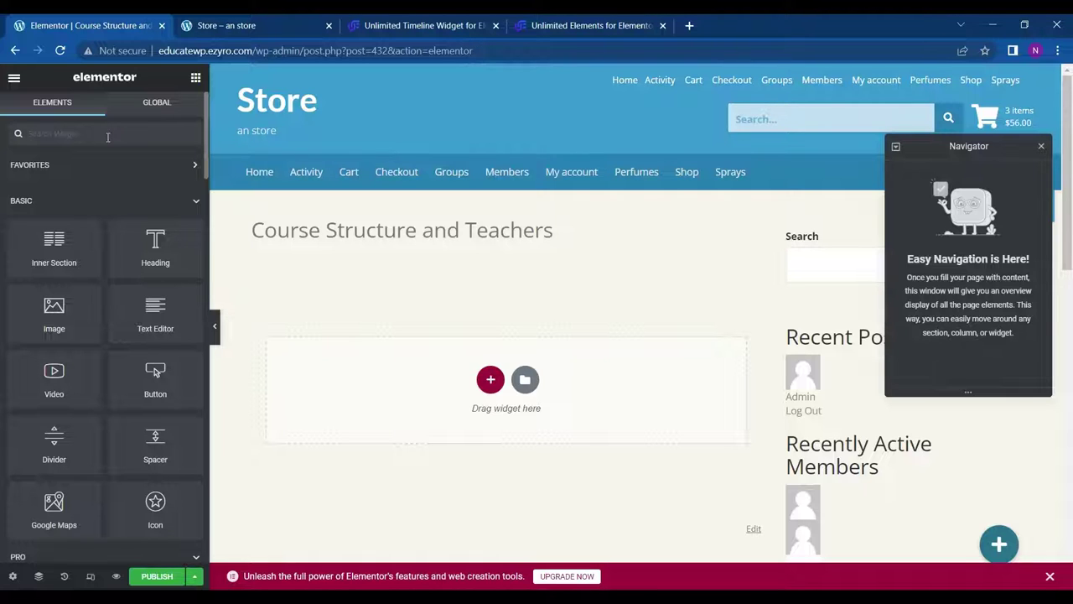
Search the Elementor widgets for "tim" and place the Unlimited Timeline widget in the page's empty section.
text(tim)
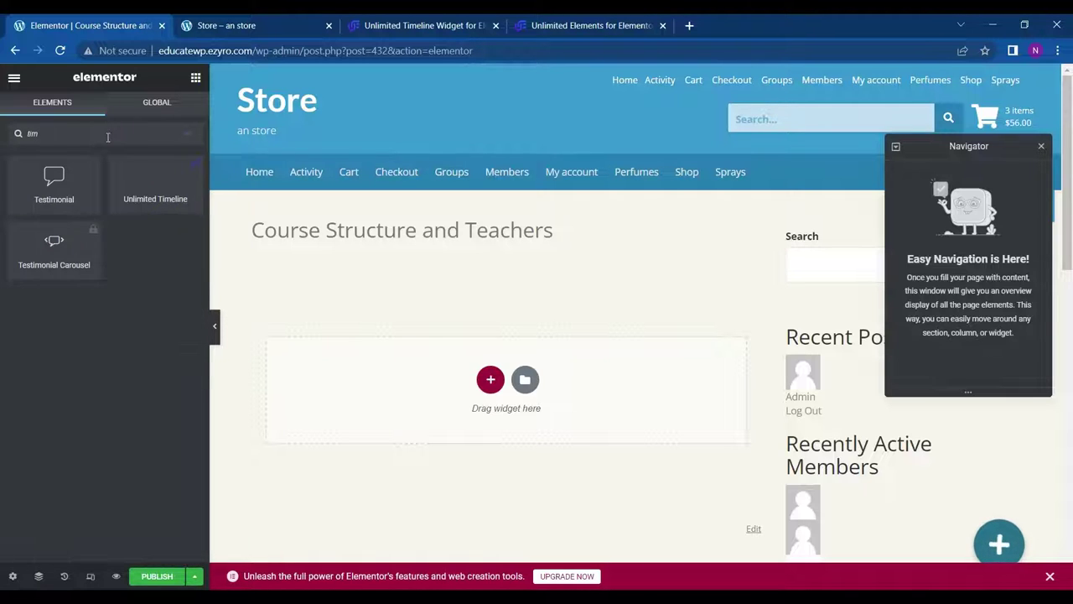
drag(149, 176, 411, 361)
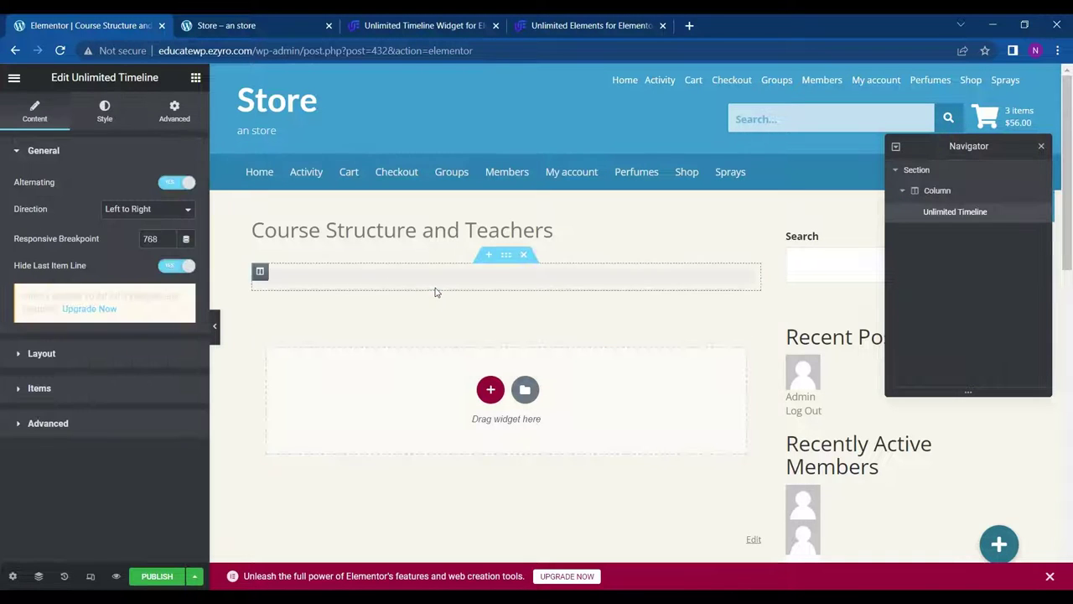
Look over the inserted timeline on the page and open its Layout settings.
scroll(536, 364, down, 1)
scroll(533, 338, down, 1)
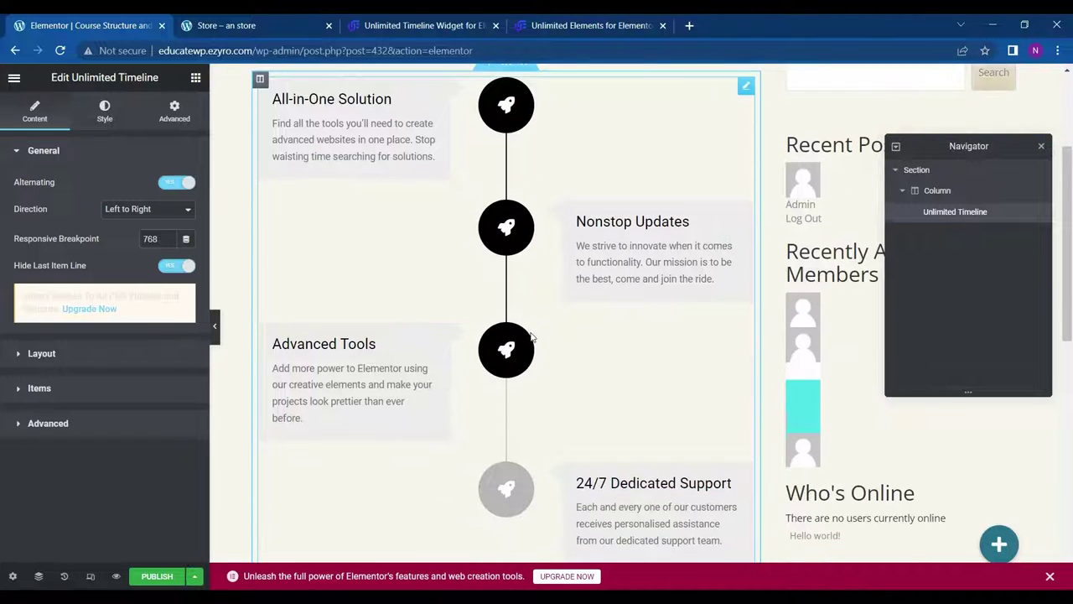
scroll(530, 336, down, 3)
scroll(531, 336, up, 3)
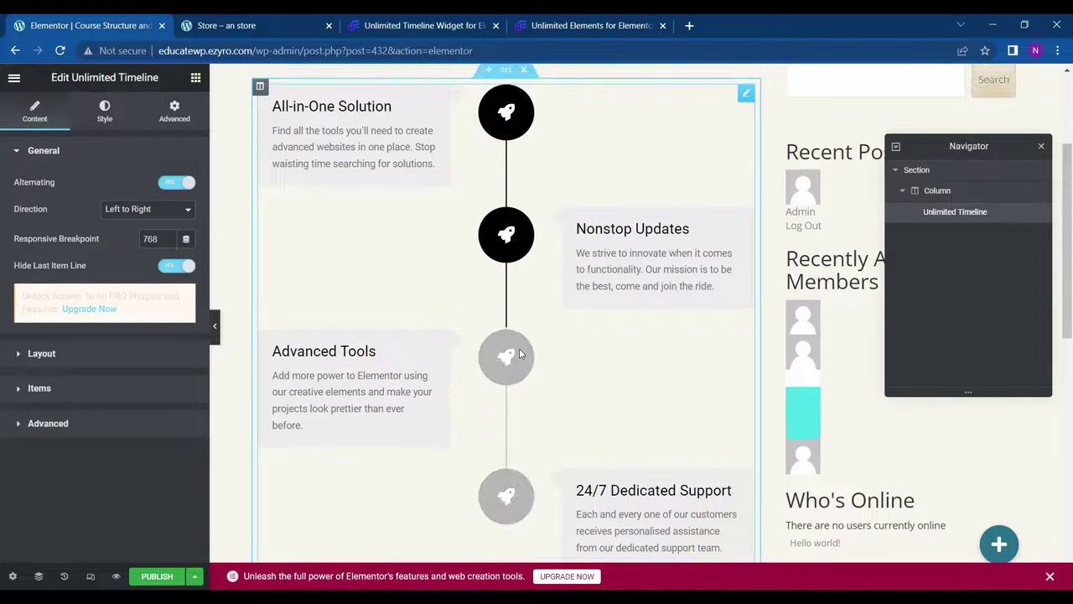
click(114, 354)
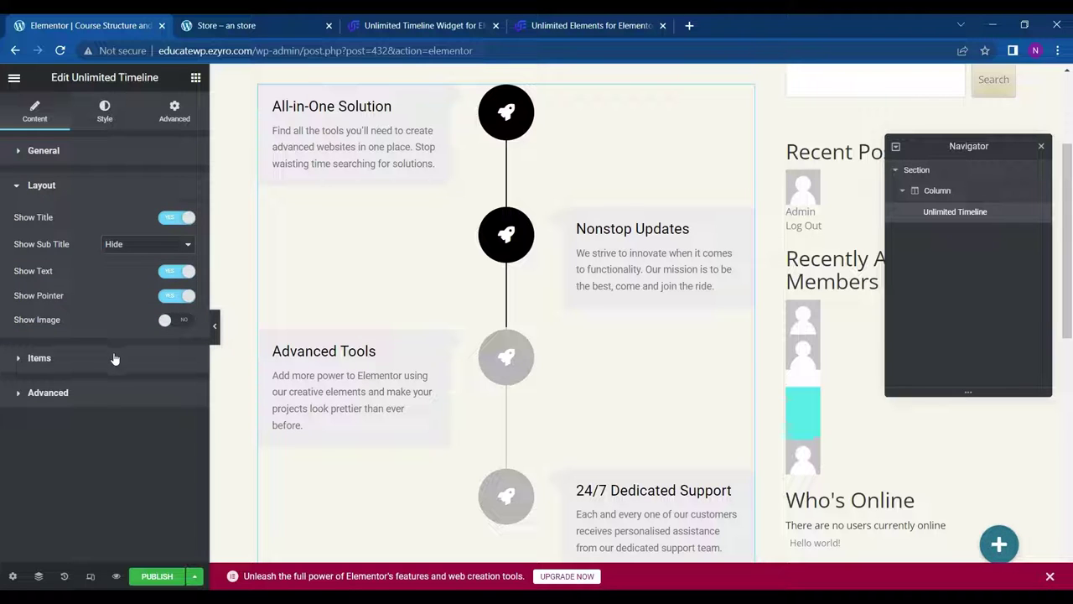
Look through the timeline's Items, Layout, General and Advanced content settings and its Icon style options.
click(116, 359)
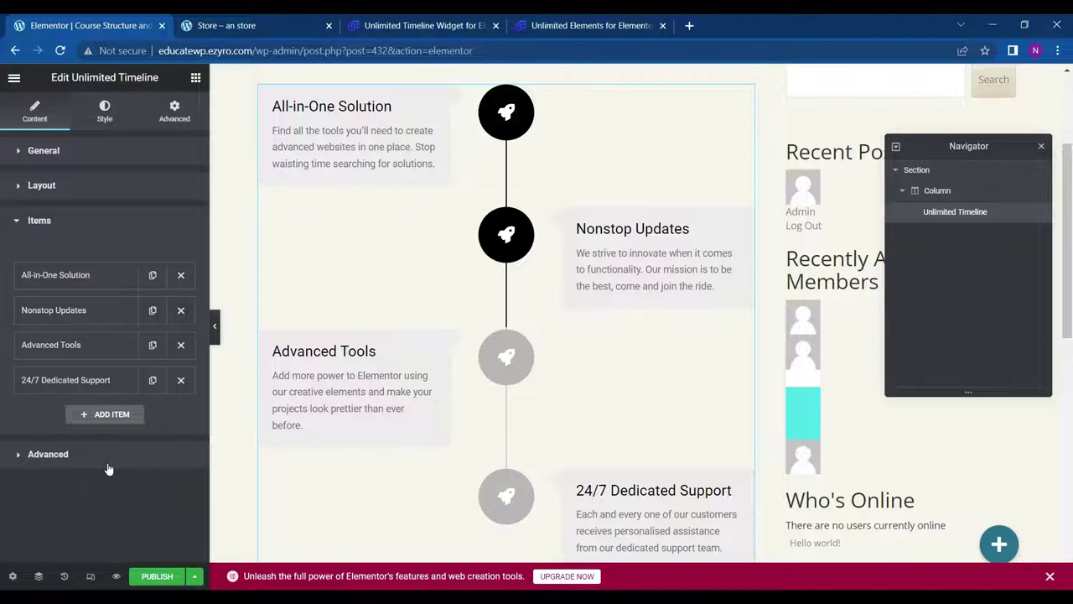
click(88, 183)
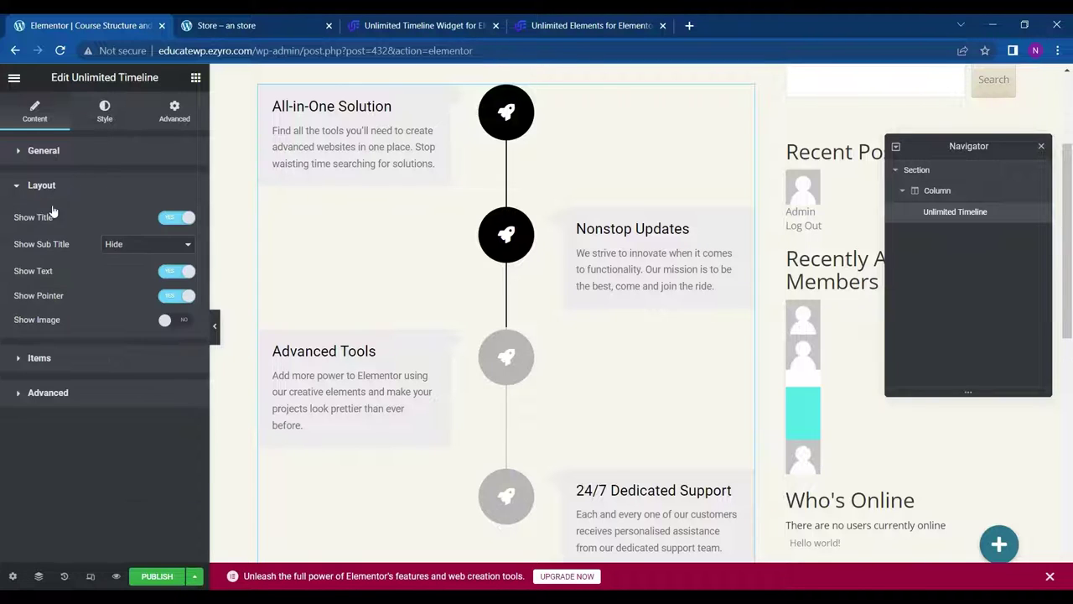
click(97, 149)
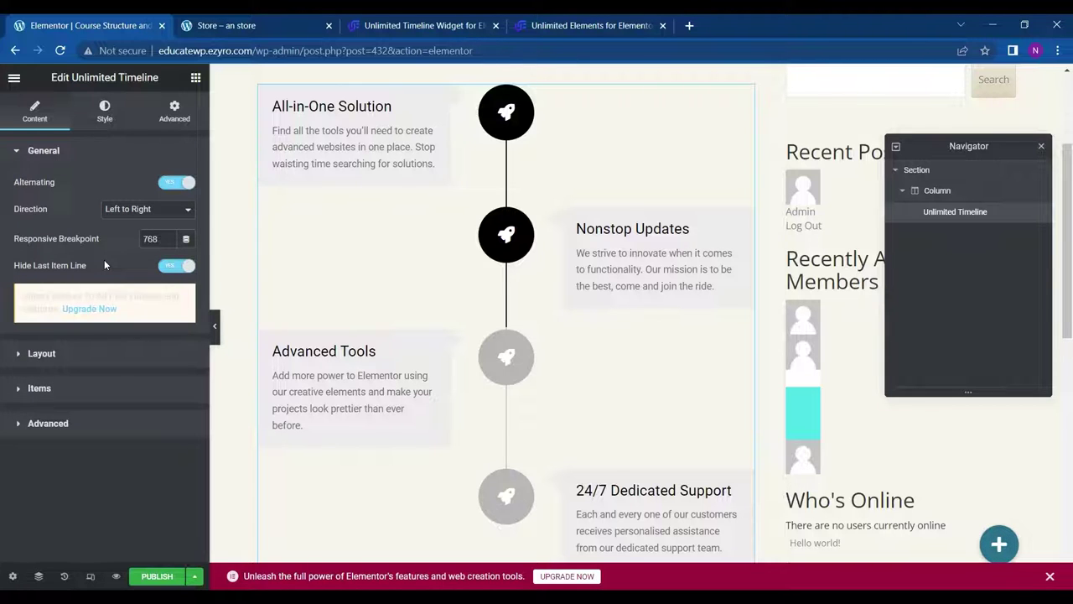
click(84, 425)
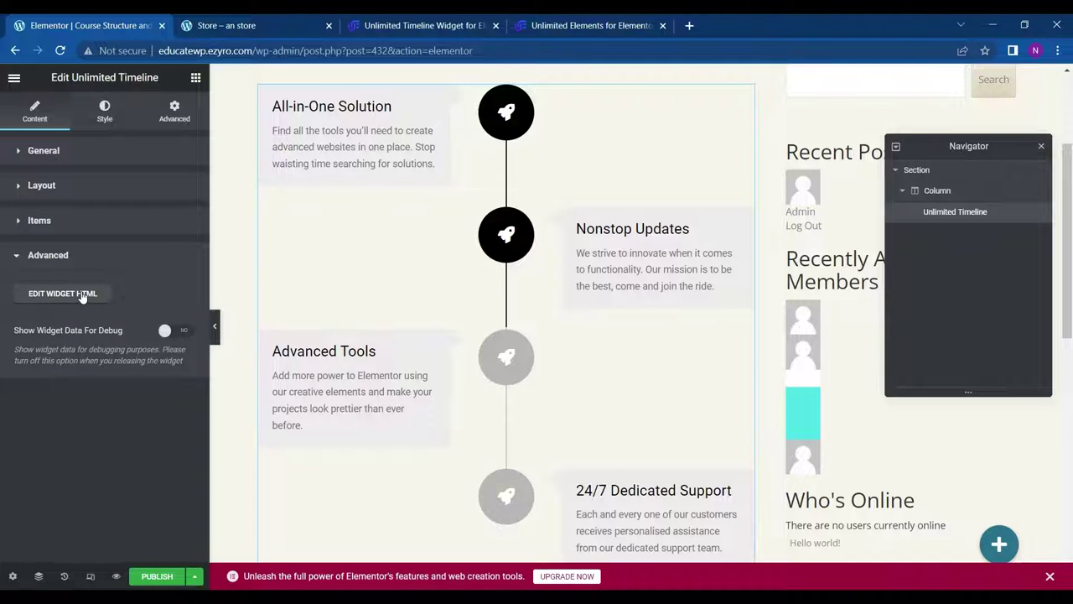
click(107, 124)
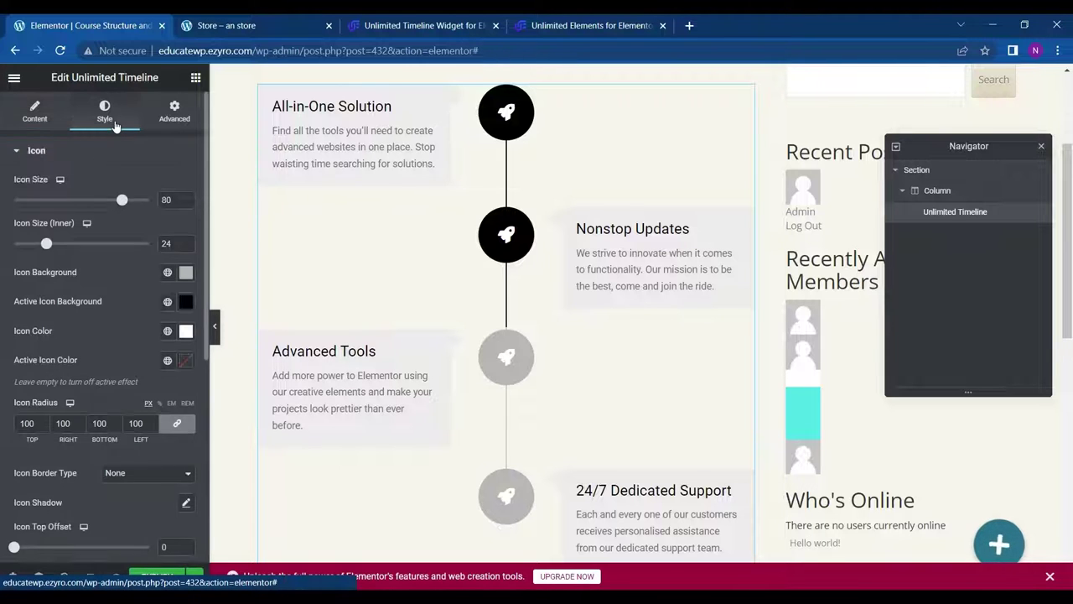
scroll(76, 320, down, 1)
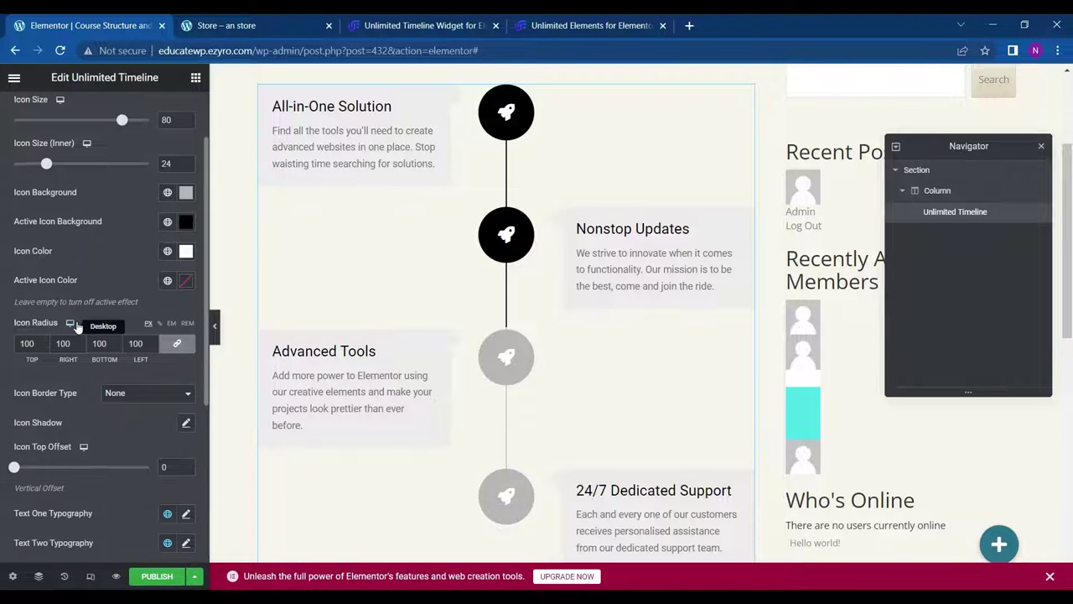
scroll(77, 326, down, 4)
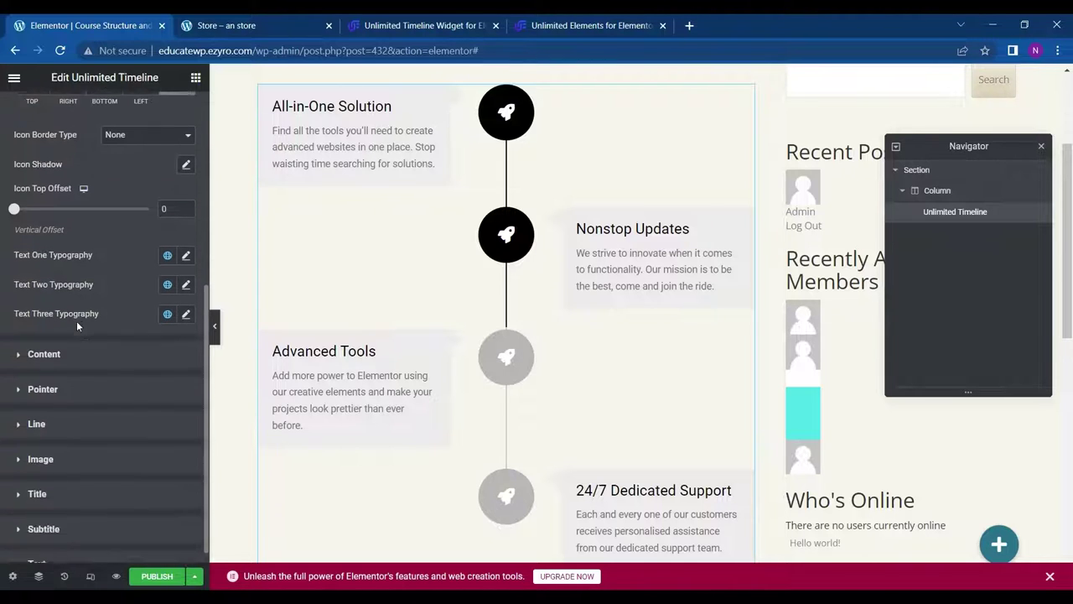
Set the timeline's Direction to Right to Left, trying it with Alternating off before turning Alternating back on.
click(362, 292)
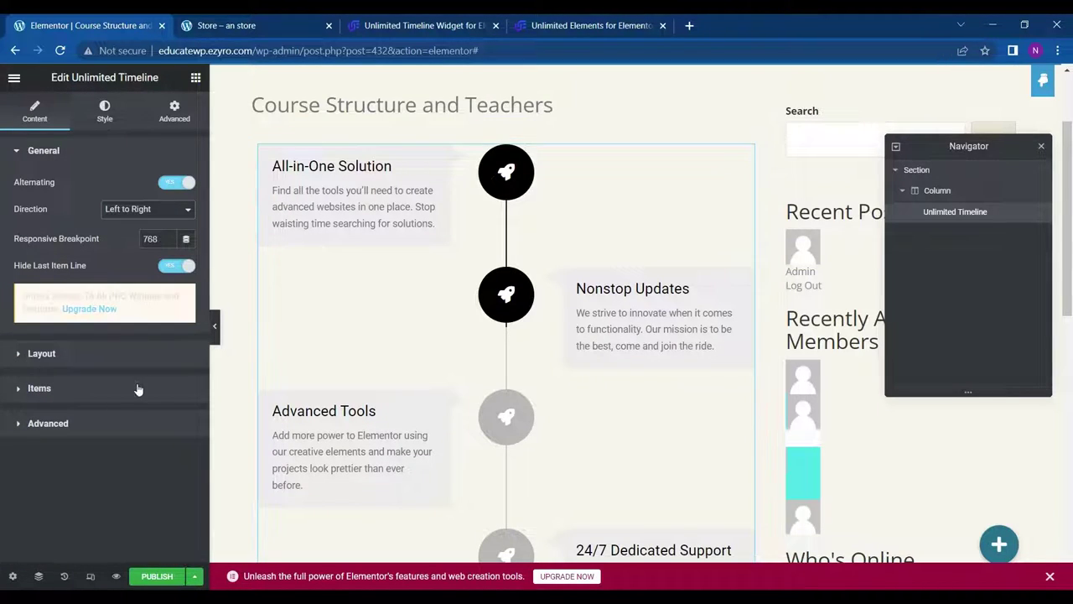
click(171, 185)
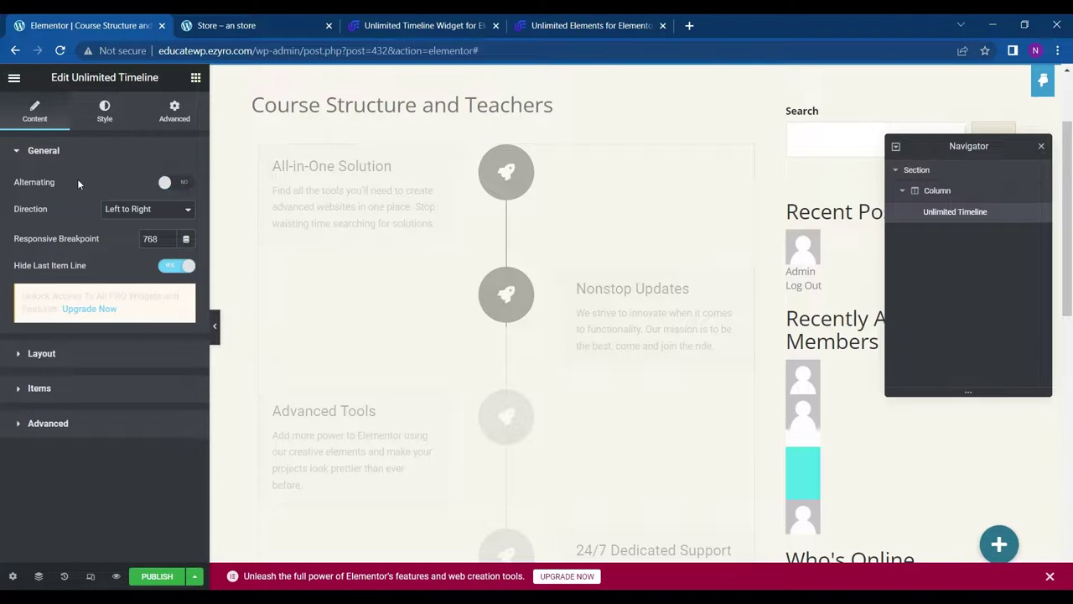
click(182, 184)
click(171, 185)
click(175, 214)
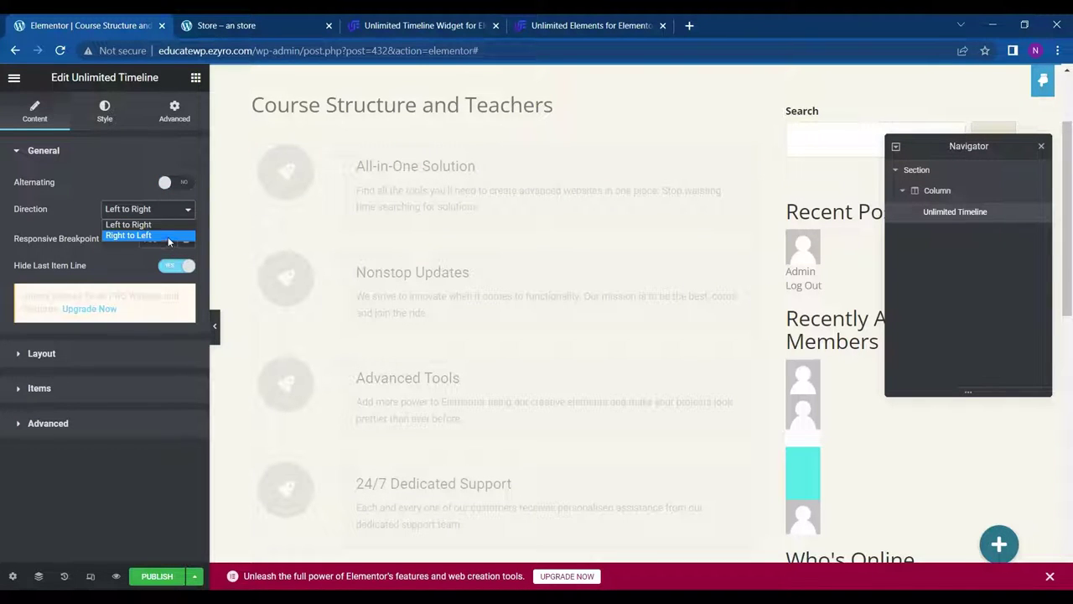
click(167, 236)
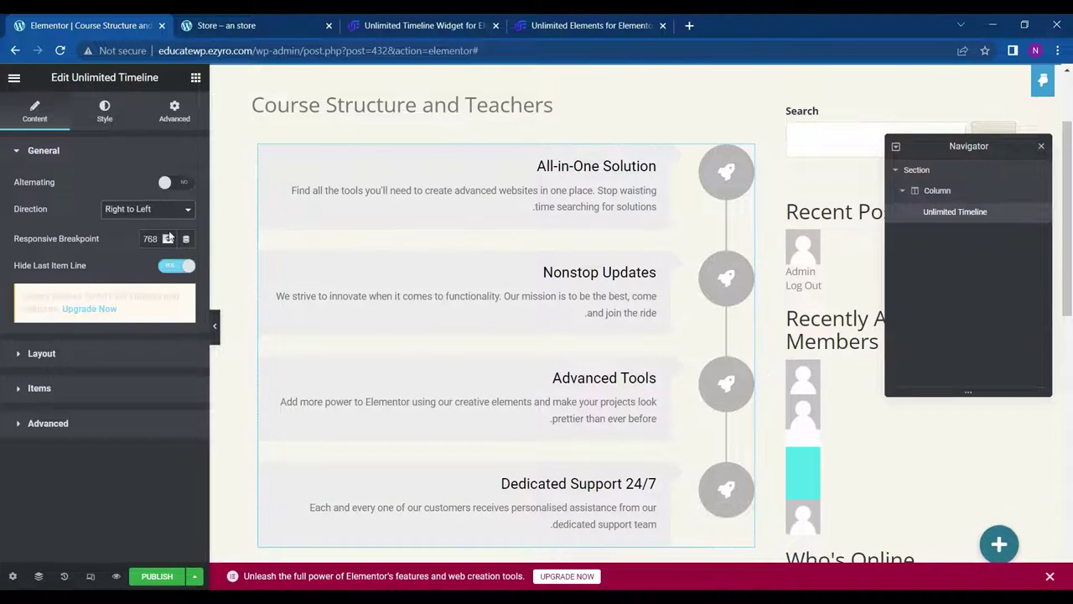
click(175, 183)
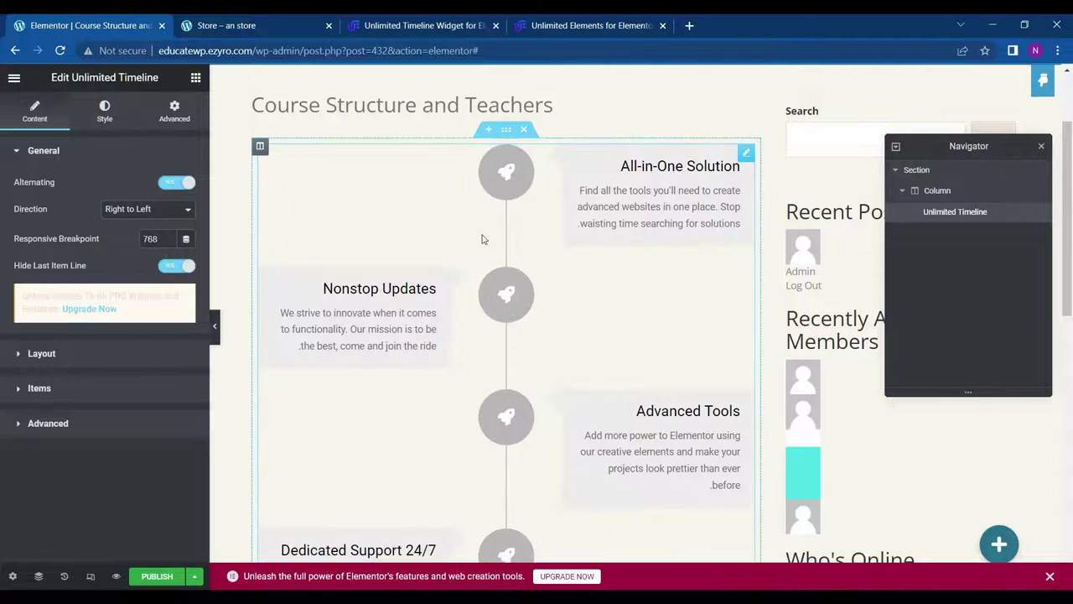
Check the timeline's Show Sub Title options, and hide the item titles briefly before showing them again.
click(98, 359)
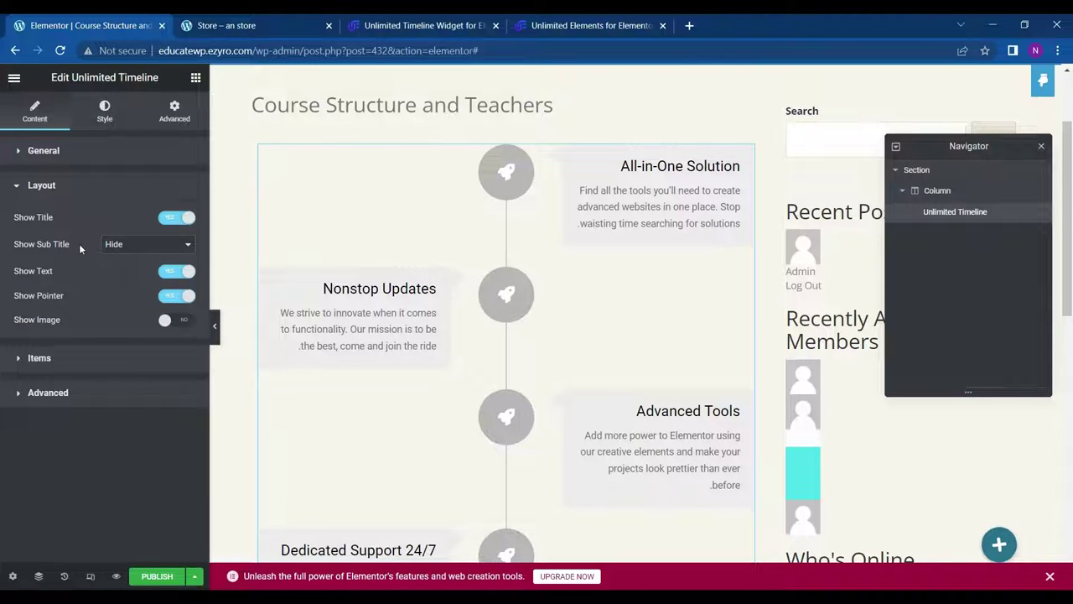
click(130, 249)
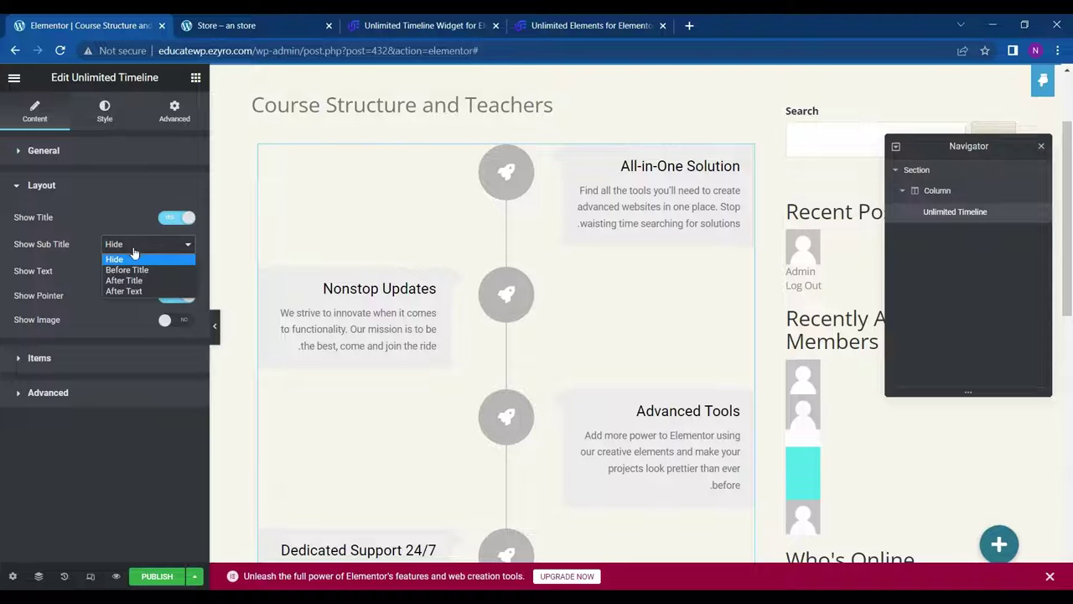
click(155, 249)
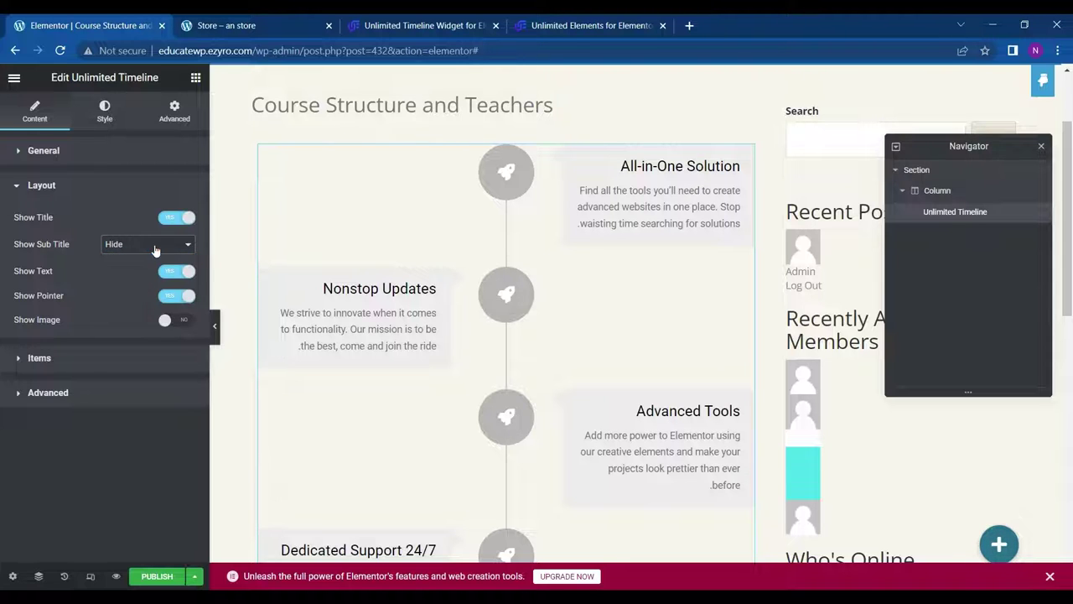
click(177, 219)
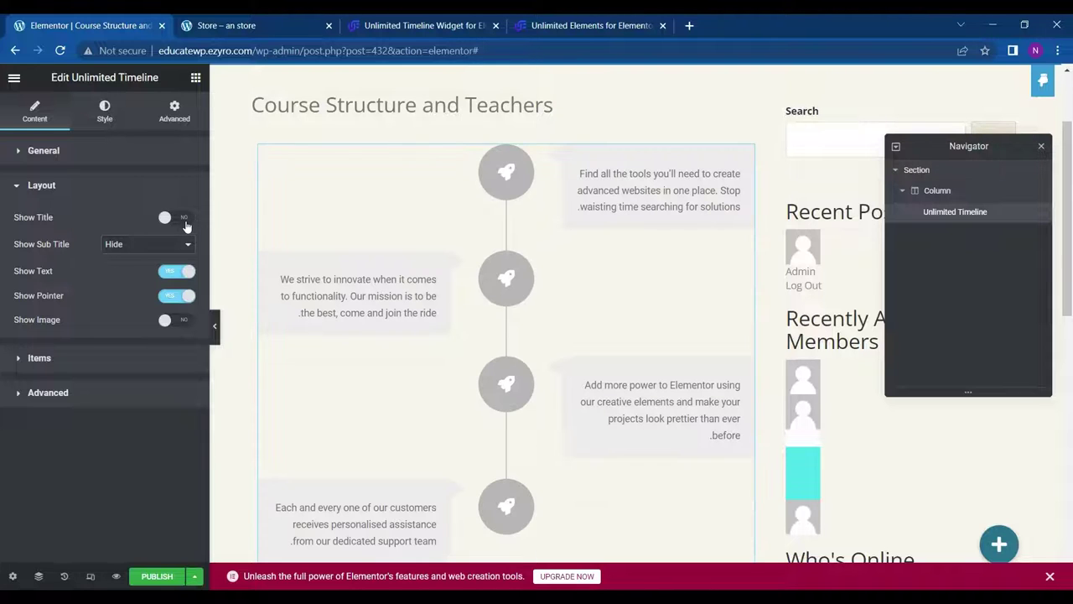
click(187, 218)
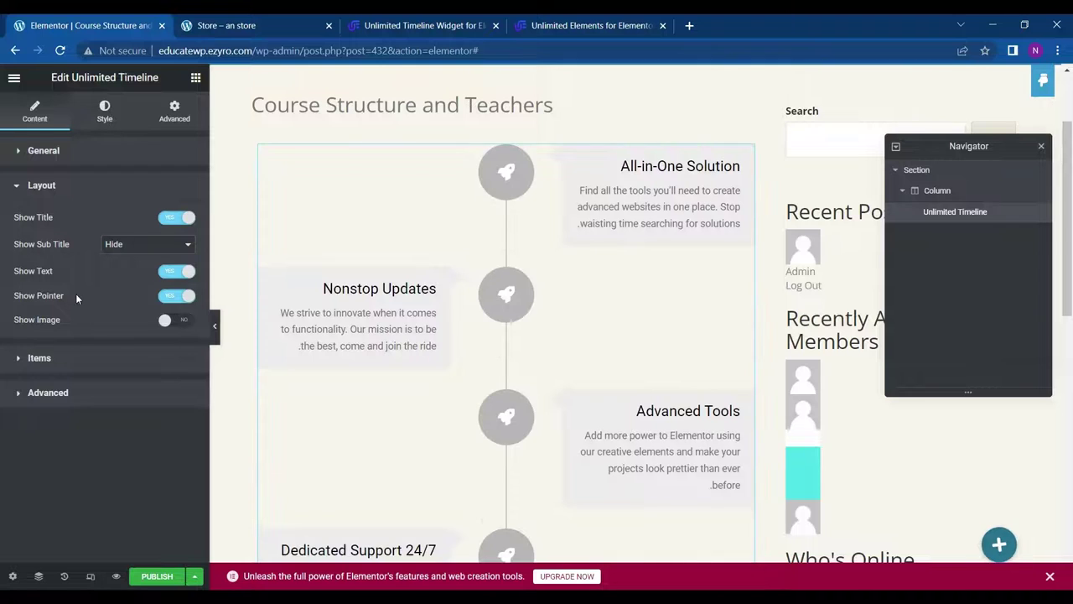
Switch the timeline's Show Pointer option off and on again, and examine the pointer on the Nonstop Updates box up close.
click(175, 295)
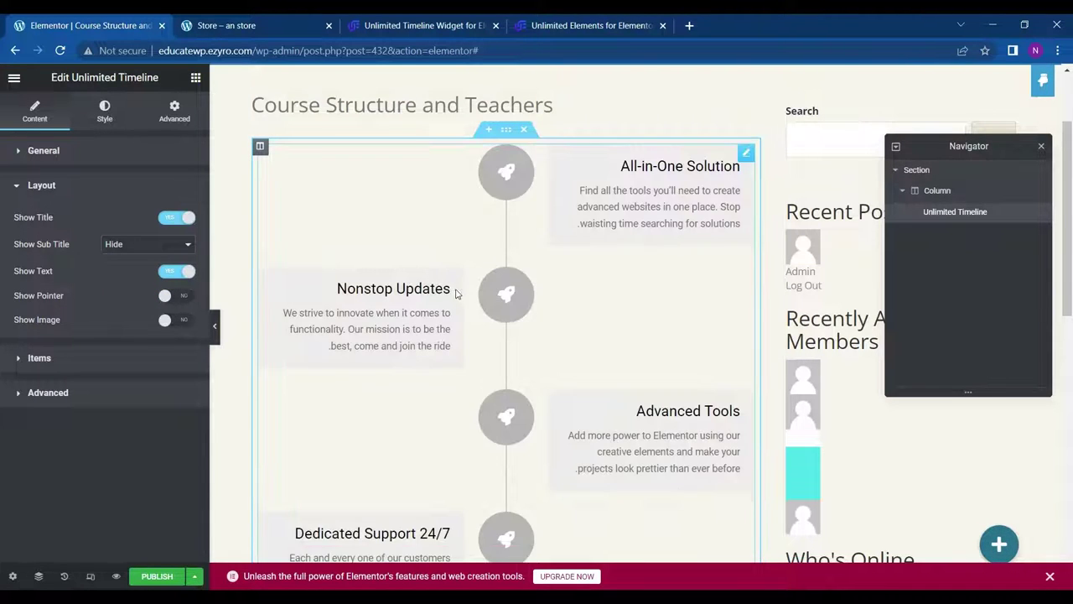
click(173, 300)
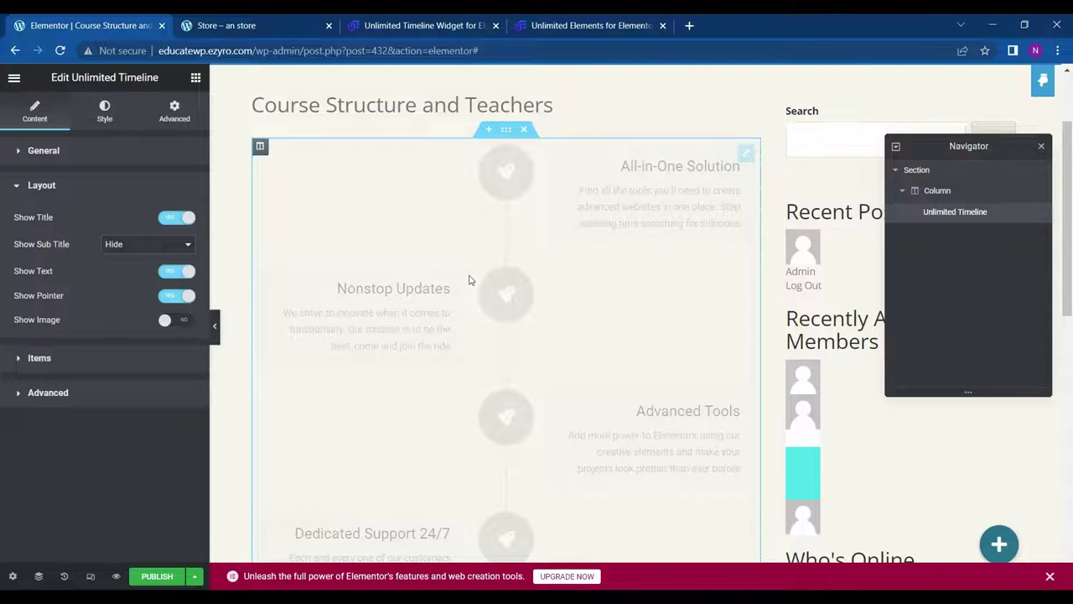
scroll(467, 280, up, 5)
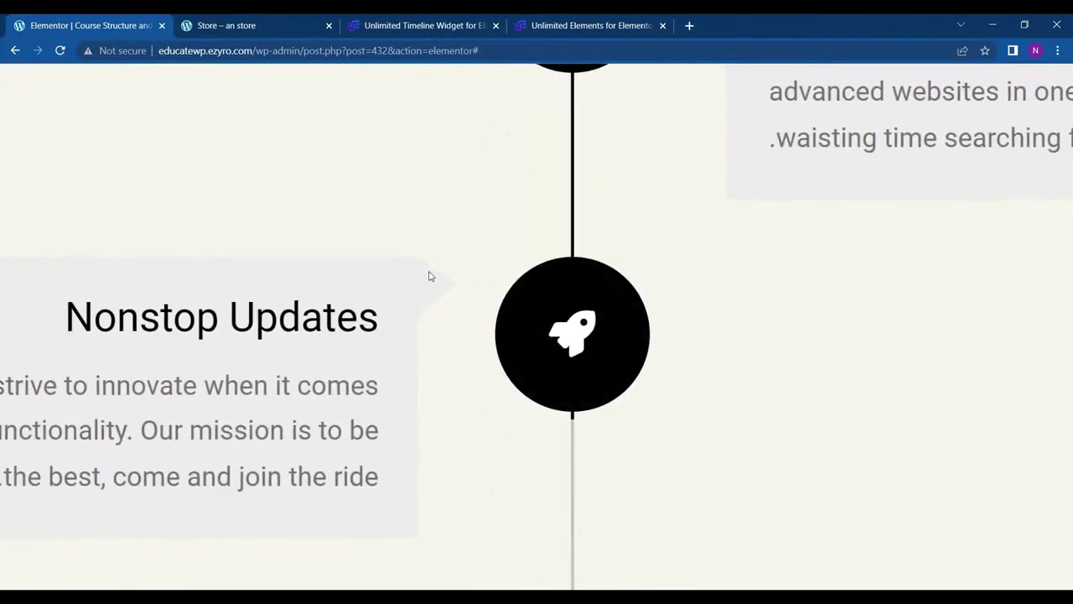
scroll(433, 285, down, 5)
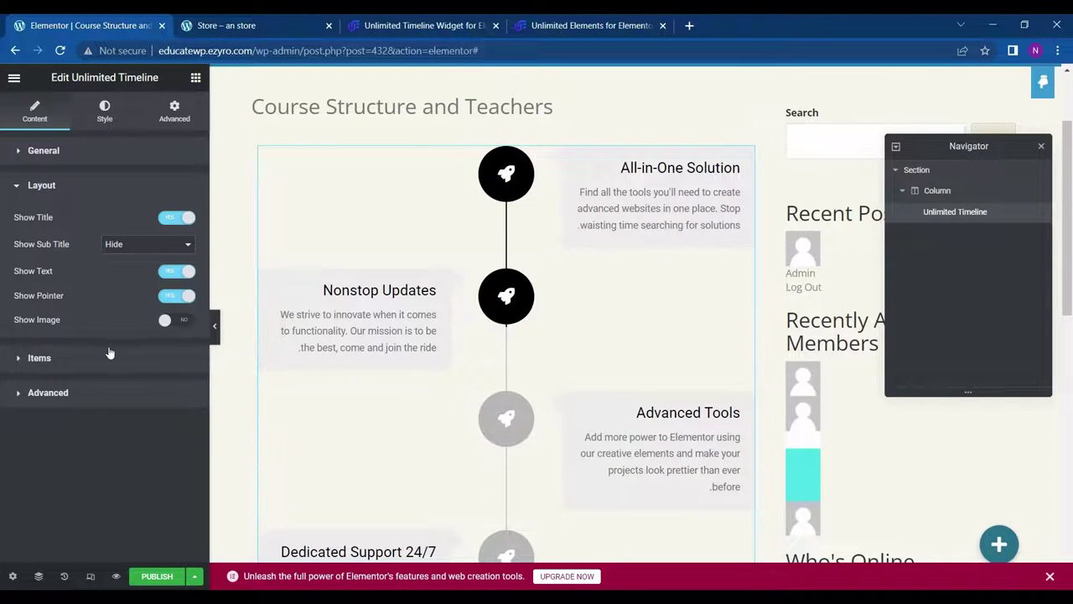
Preview the timeline items with Show Image turned on, and turn the option off again.
click(170, 320)
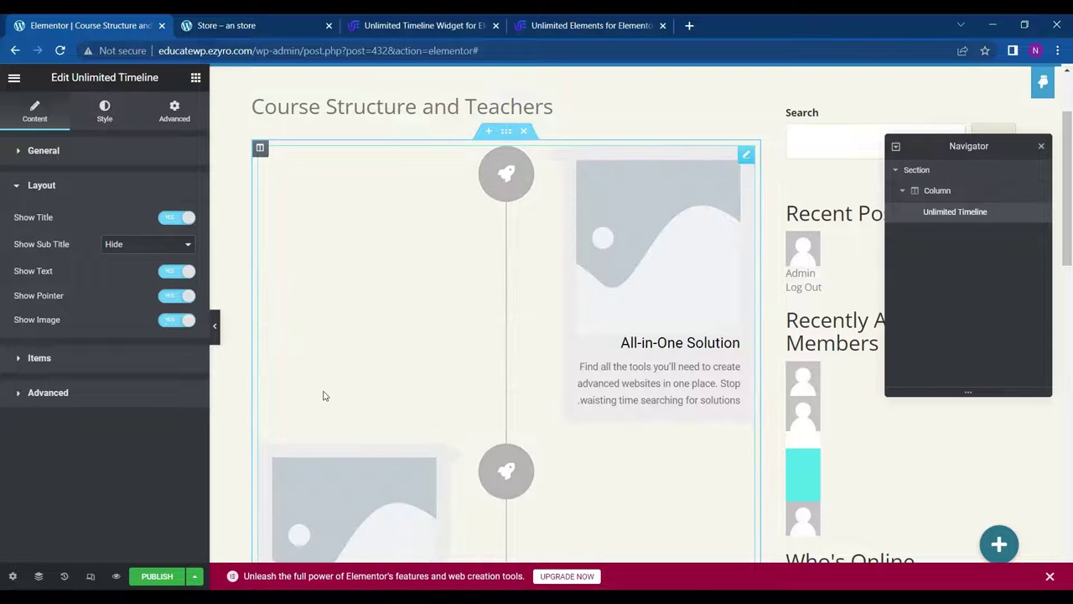
scroll(411, 332, down, 2)
scroll(374, 448, down, 2)
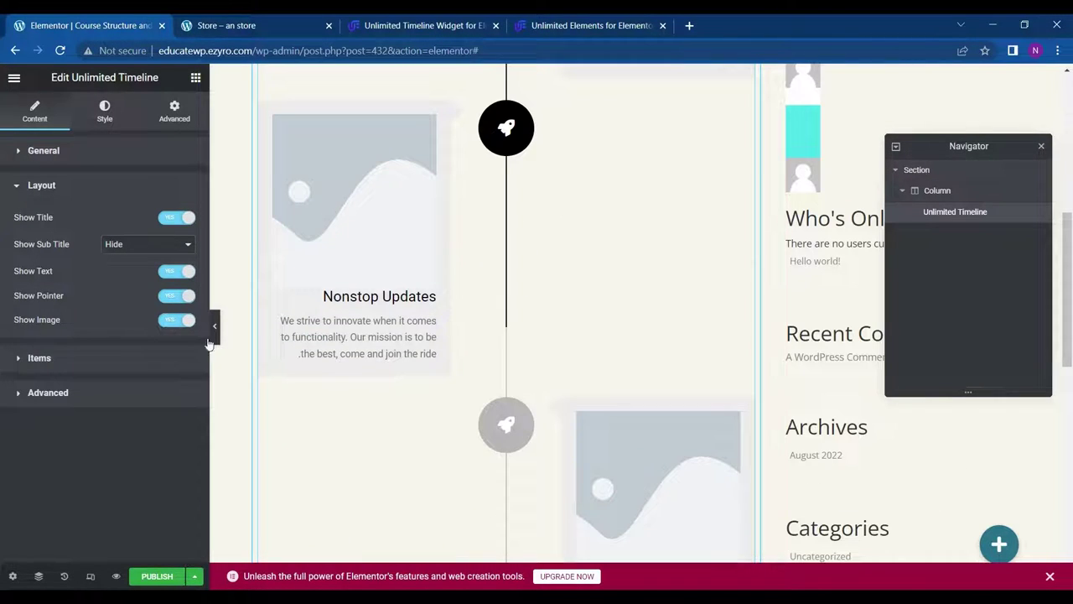
click(171, 319)
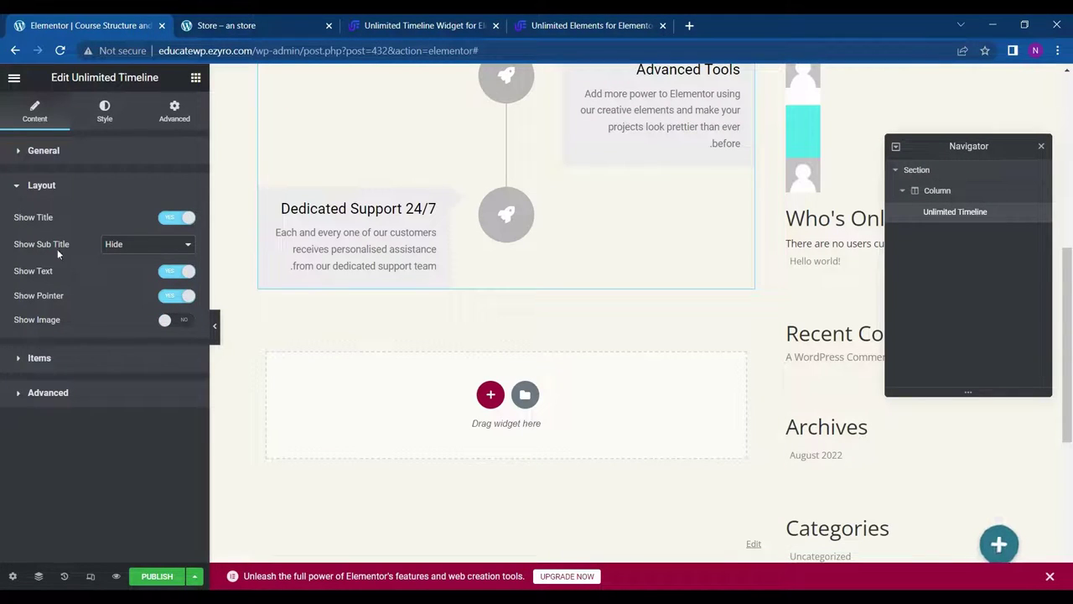
Insert the light-blue crop top image from the media library into the text of the All-in-One Solution timeline item.
click(34, 358)
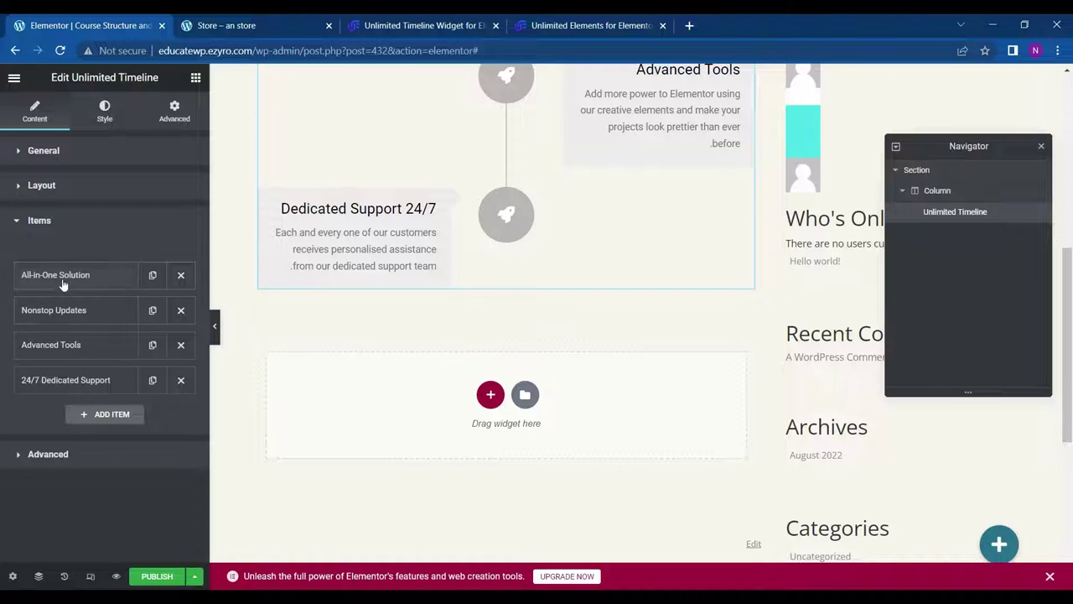
click(66, 283)
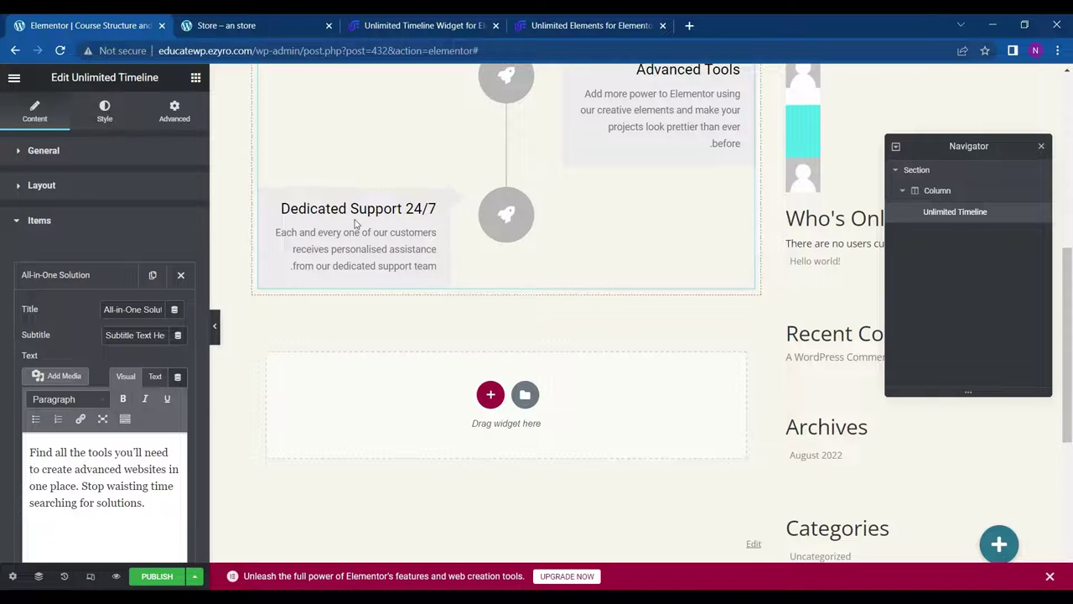
scroll(503, 218, up, 5)
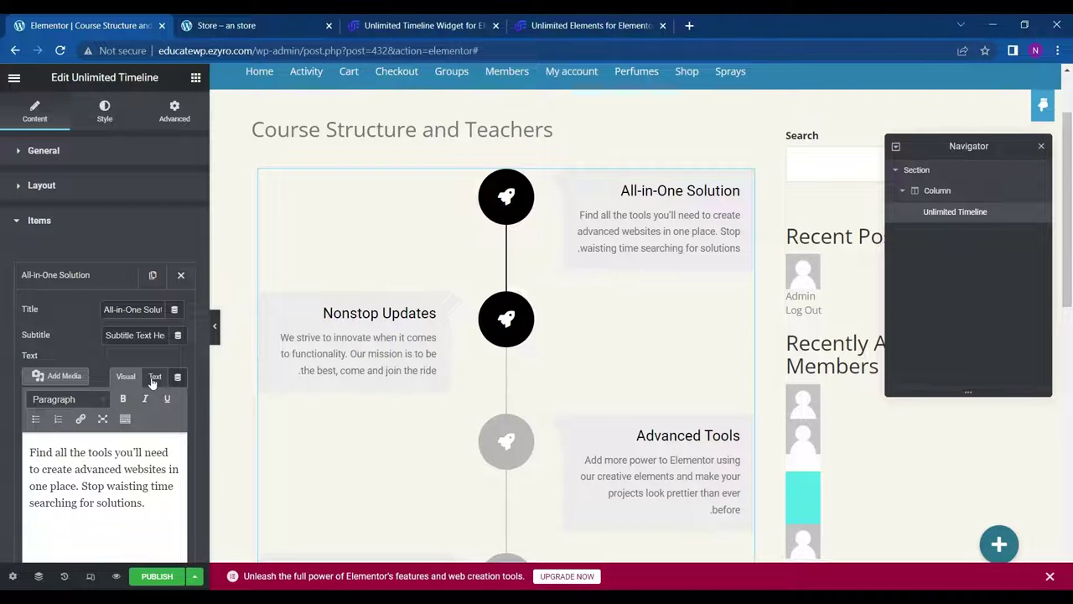
click(61, 377)
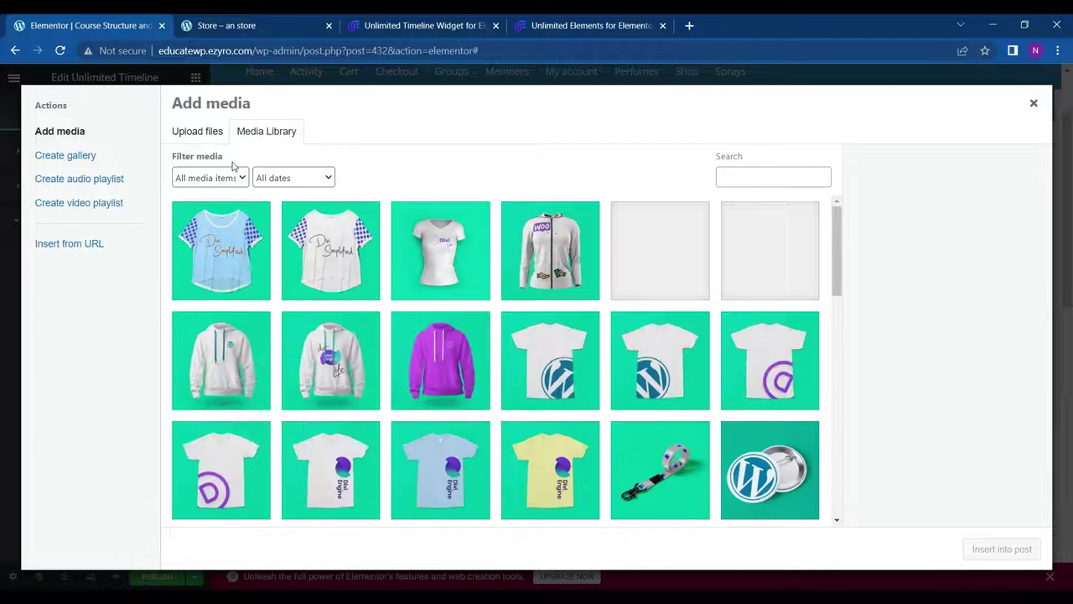
click(216, 246)
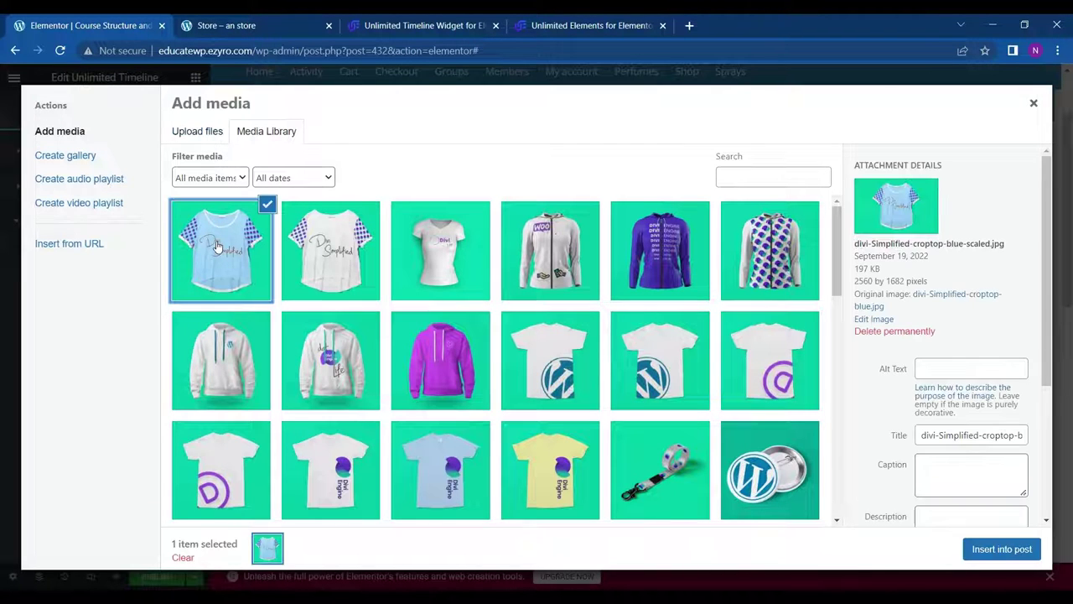
click(990, 550)
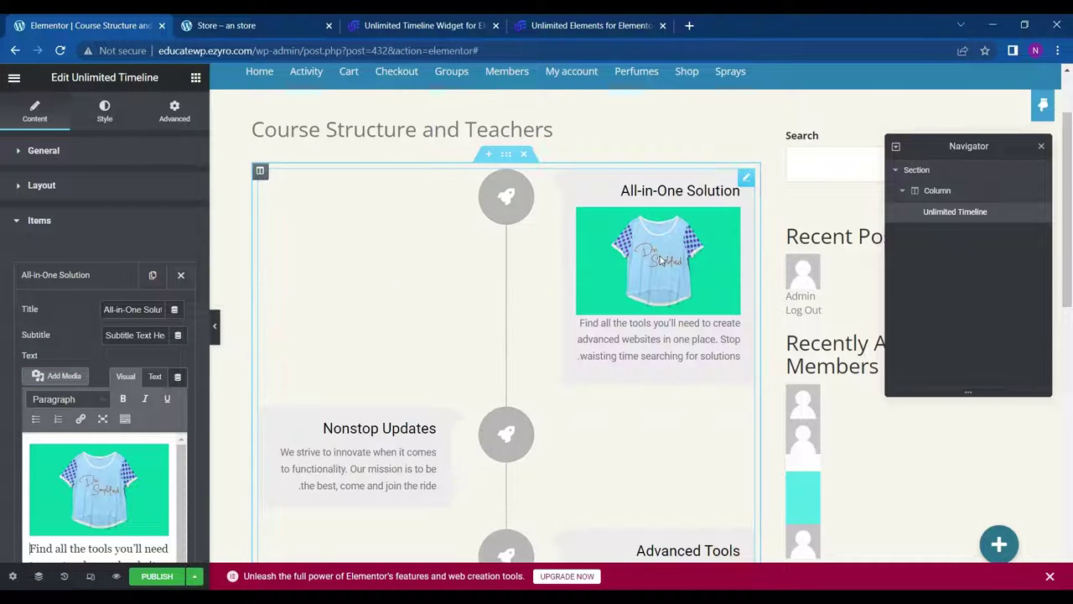
Turn on Show Image for the timeline and remove the crop top image from the All-in-One Solution item's text.
click(84, 188)
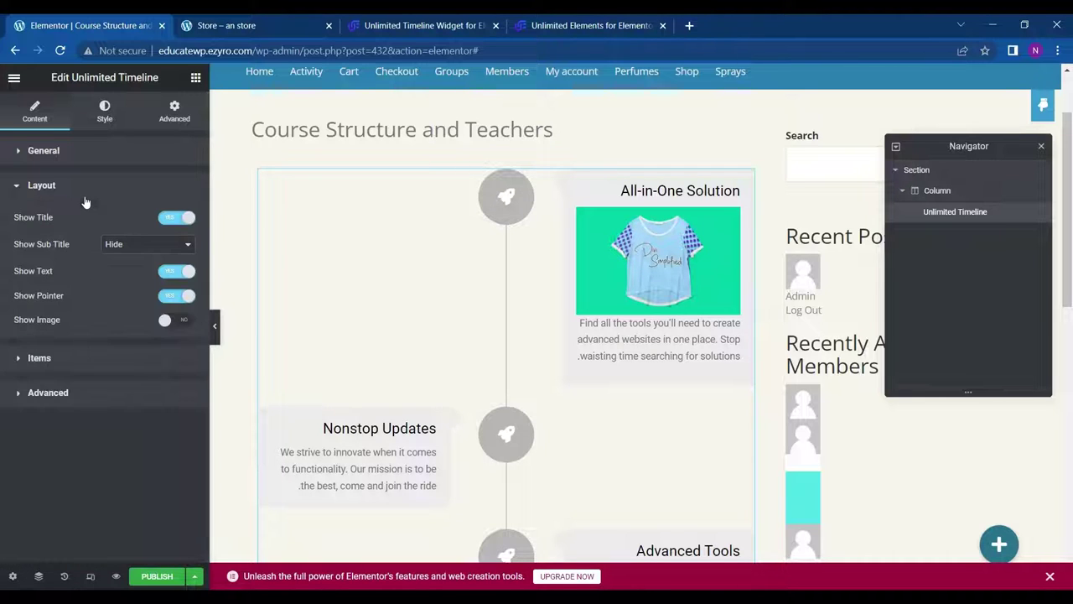
click(180, 322)
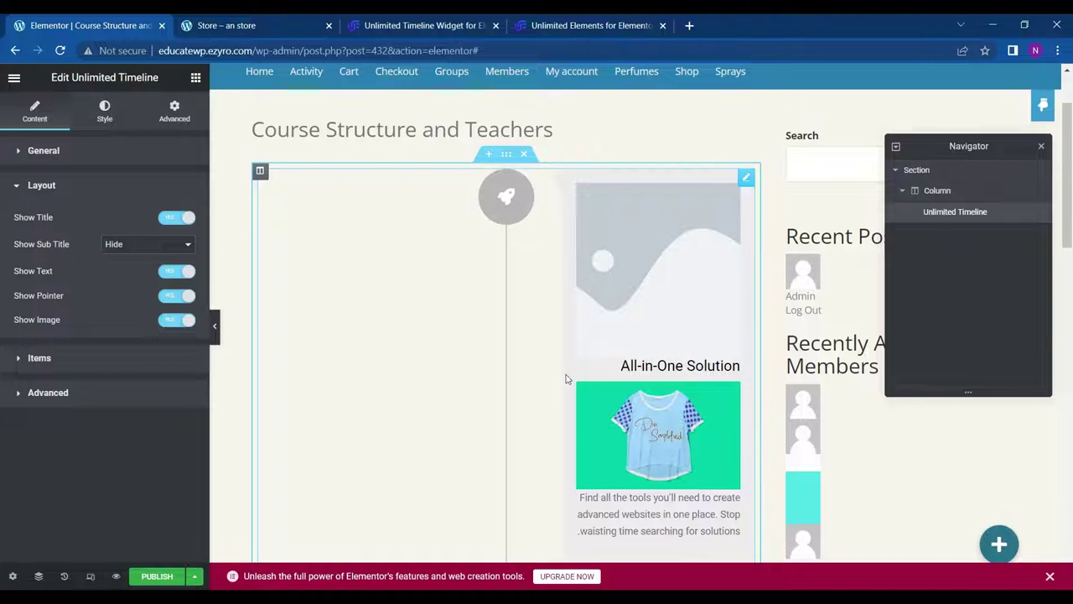
click(80, 362)
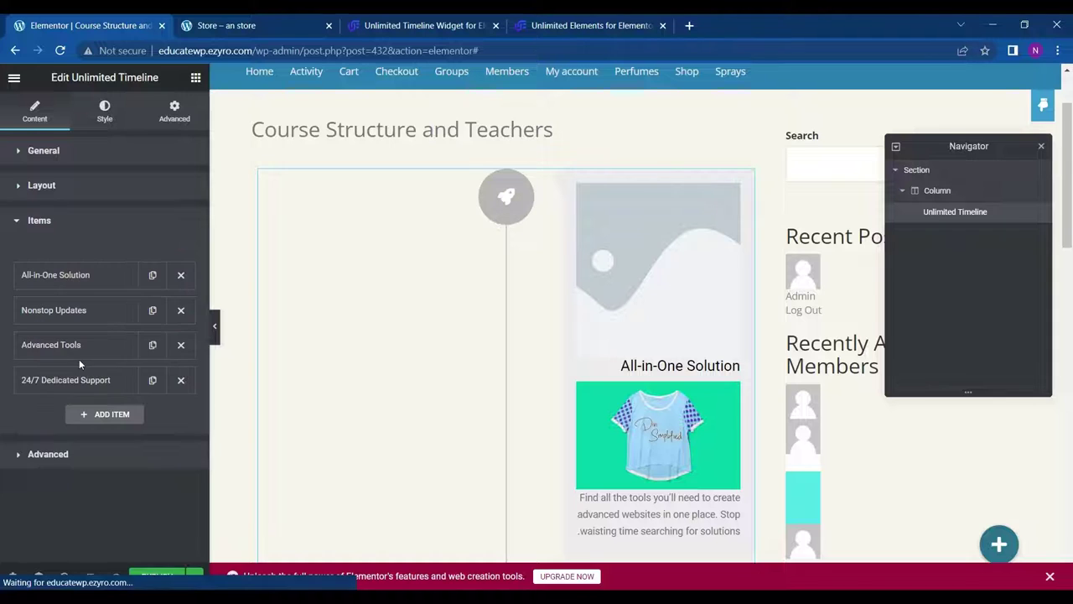
click(98, 282)
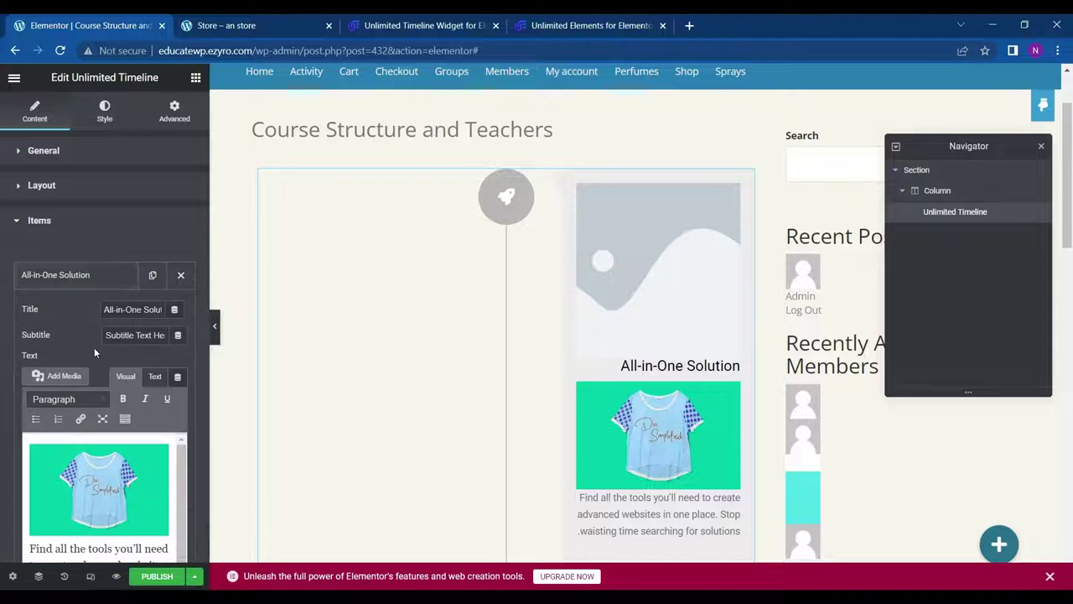
scroll(94, 362, down, 2)
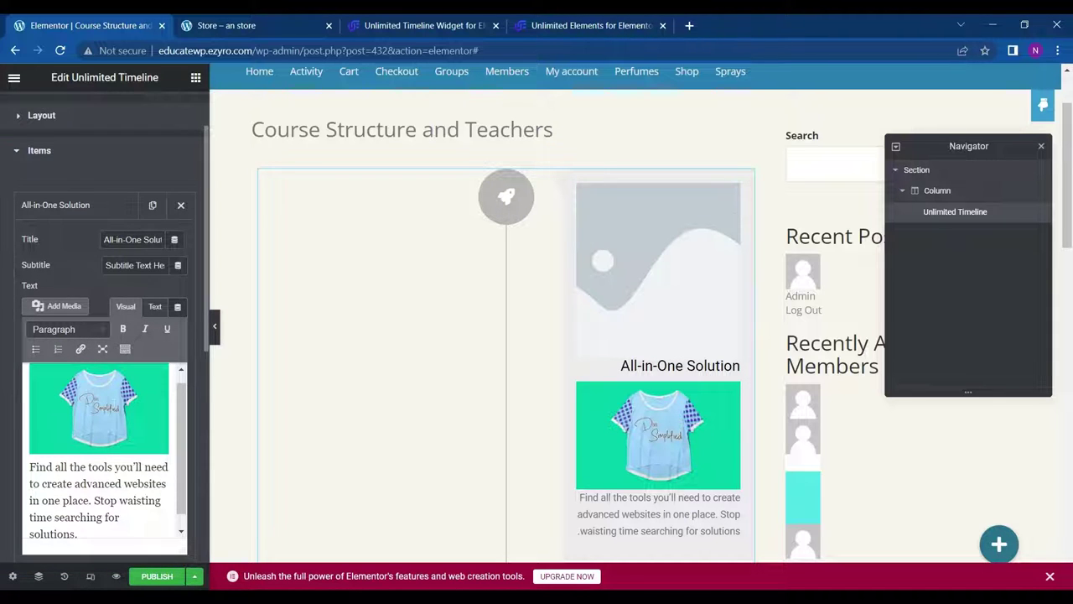
scroll(89, 373, up, 1)
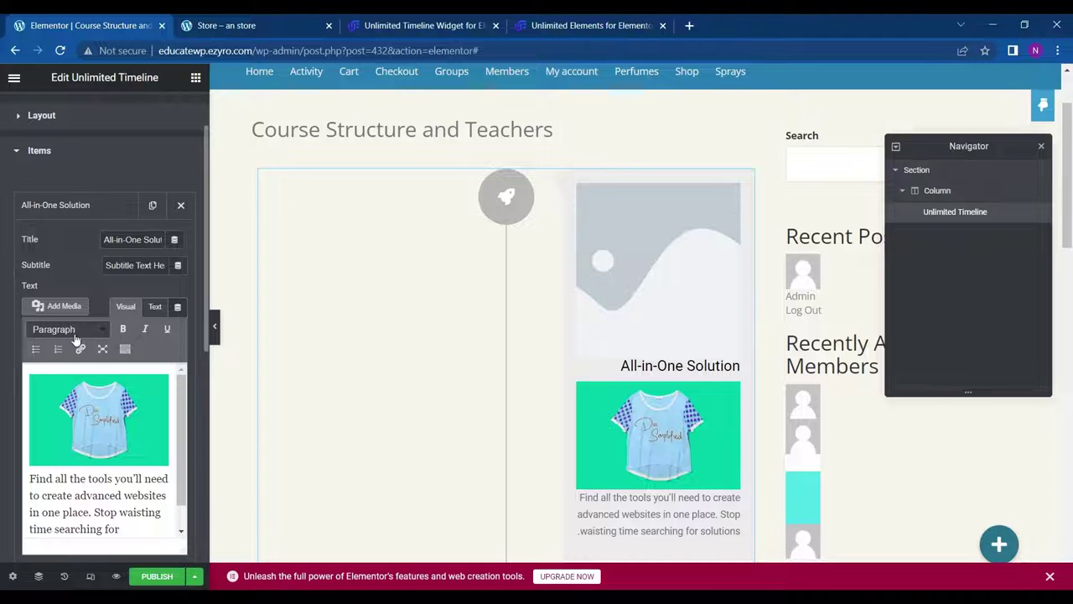
click(144, 433)
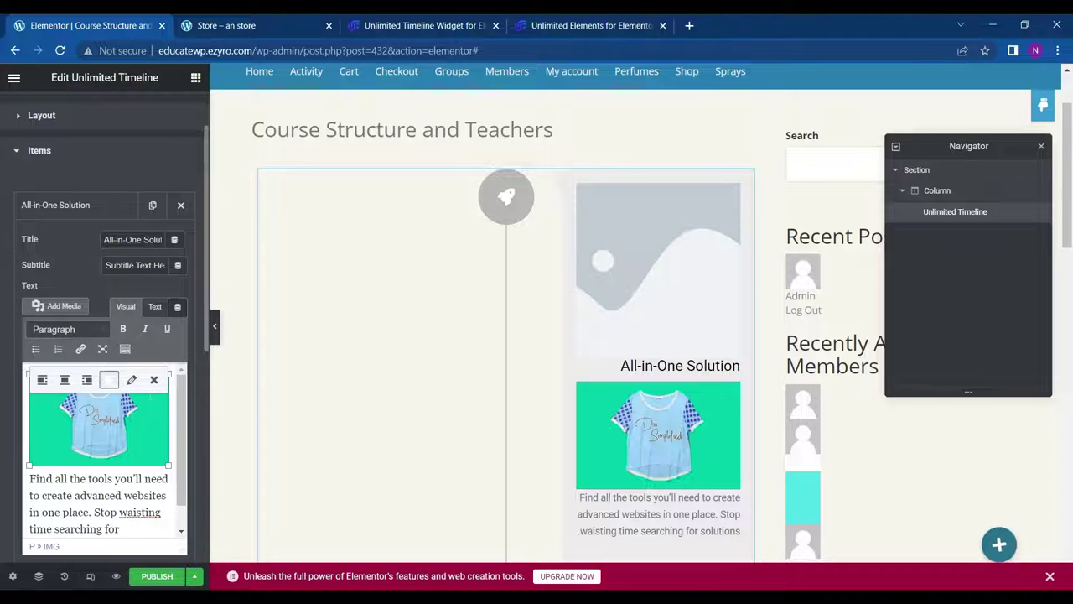
click(154, 379)
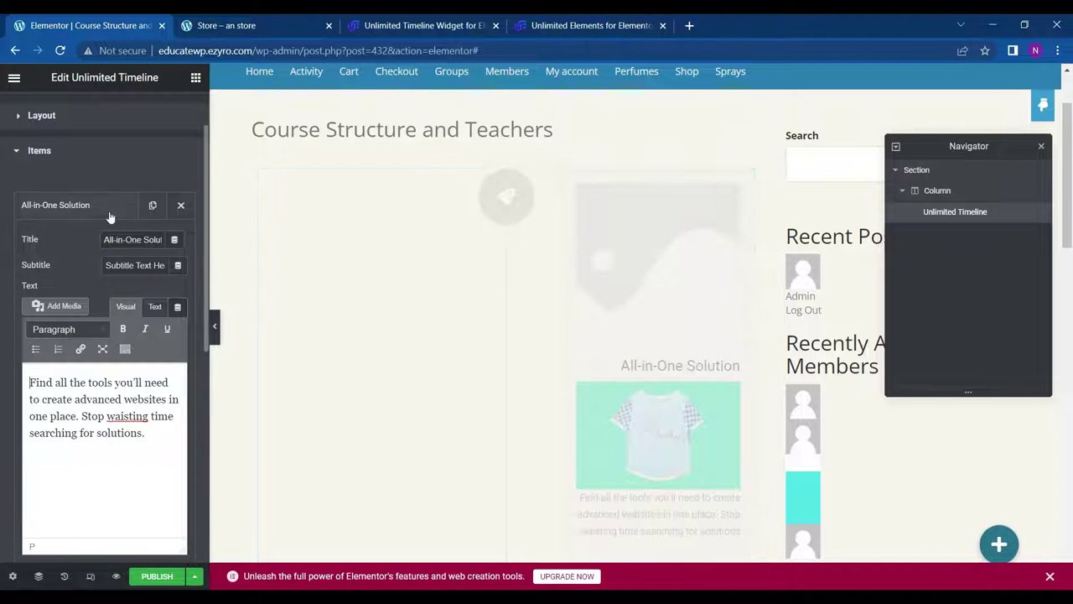
Set the light-blue crop top picture from the media library as the image of the All-in-One Solution item.
scroll(68, 232, down, 3)
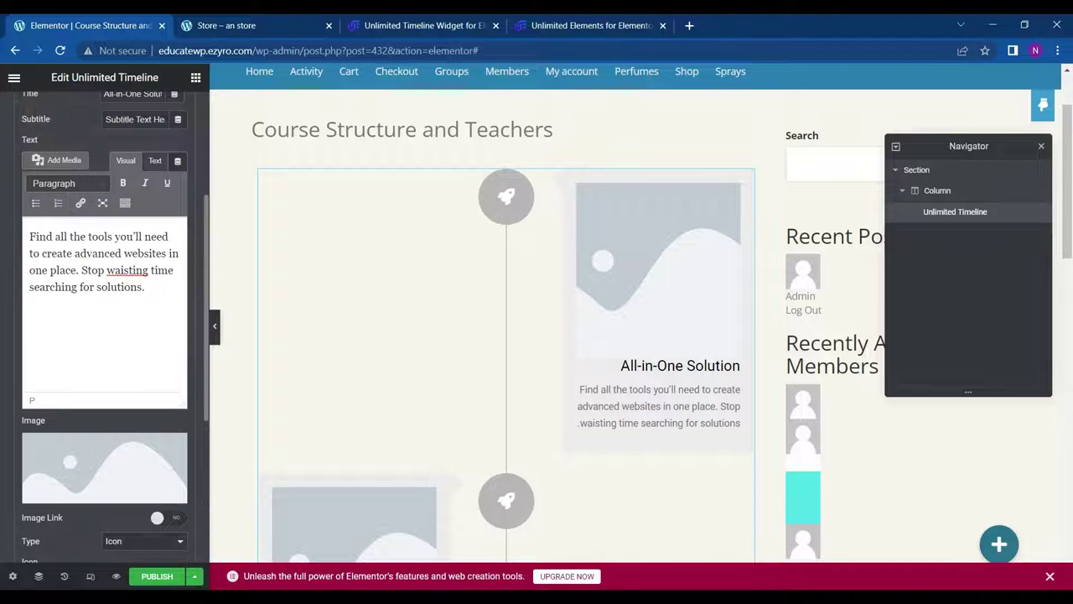
click(81, 475)
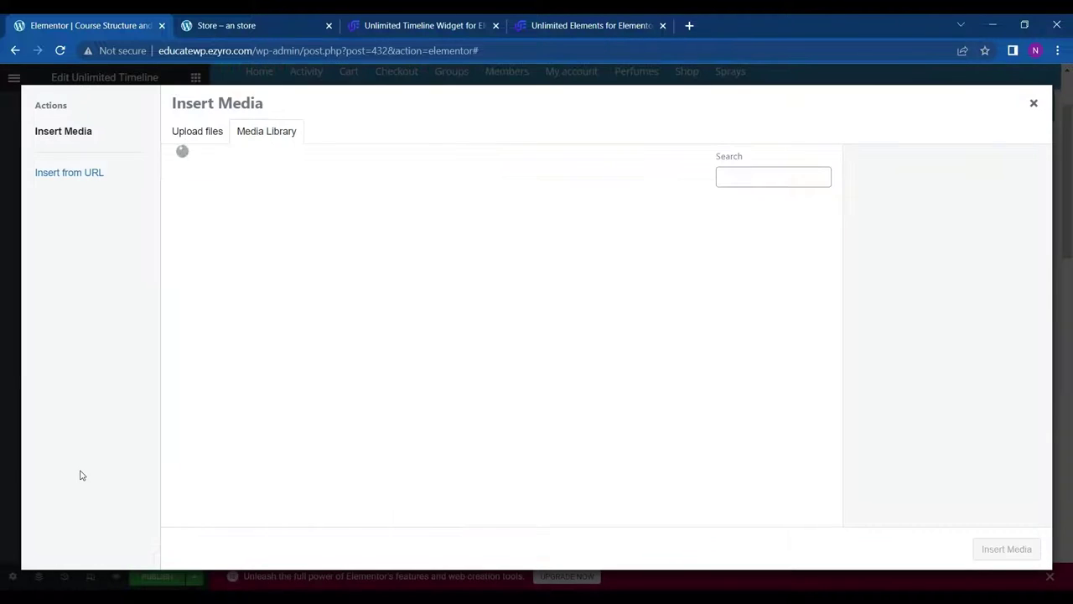
click(220, 250)
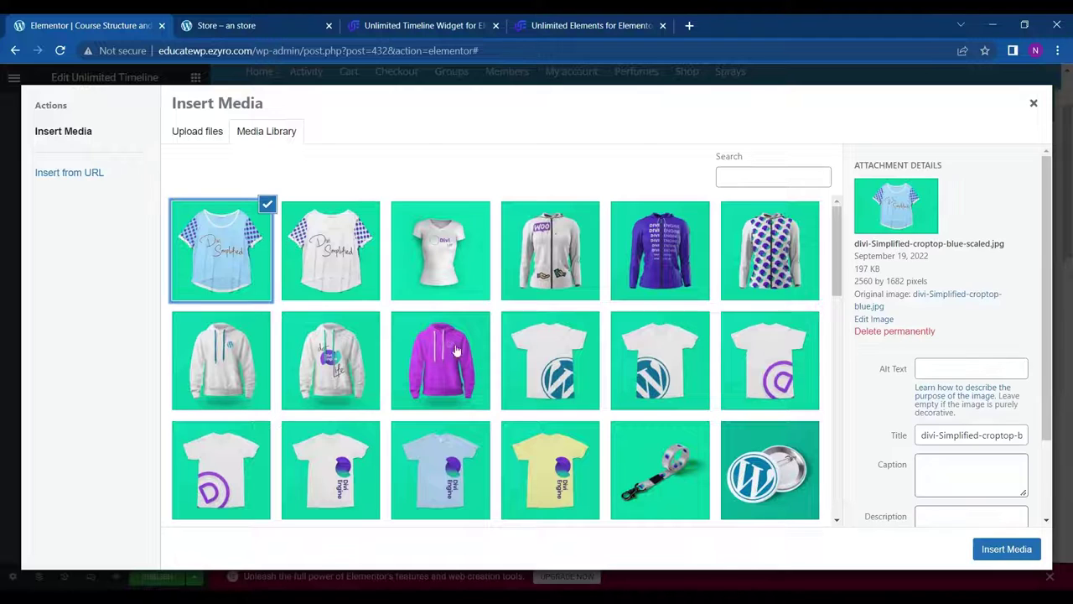
click(1006, 549)
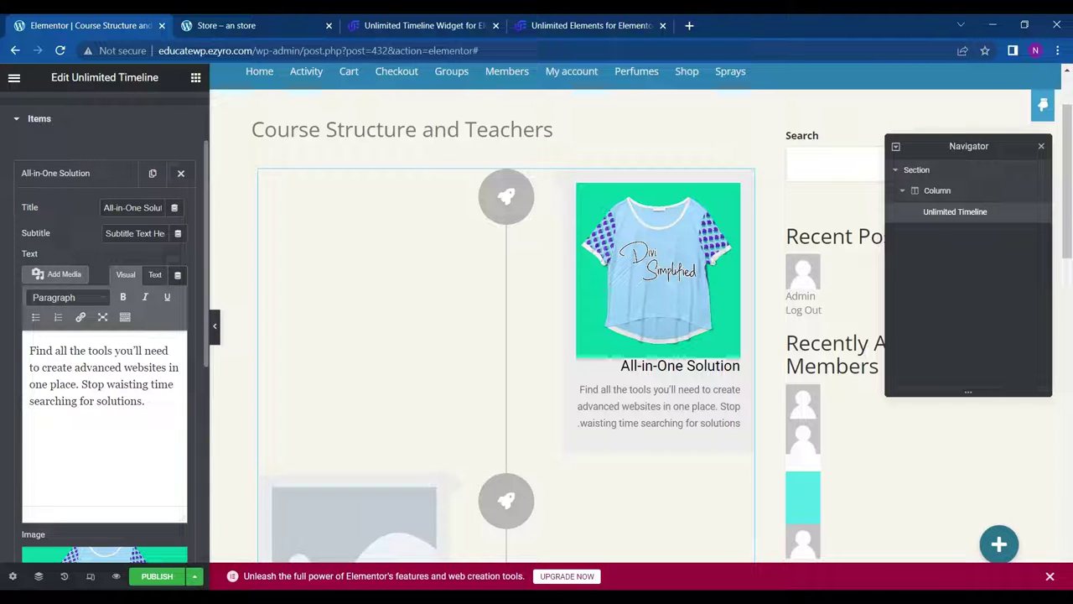
Turn on Force Image as Background in the timeline's image style settings.
scroll(200, 469, down, 5)
scroll(185, 372, up, 2)
scroll(176, 335, up, 5)
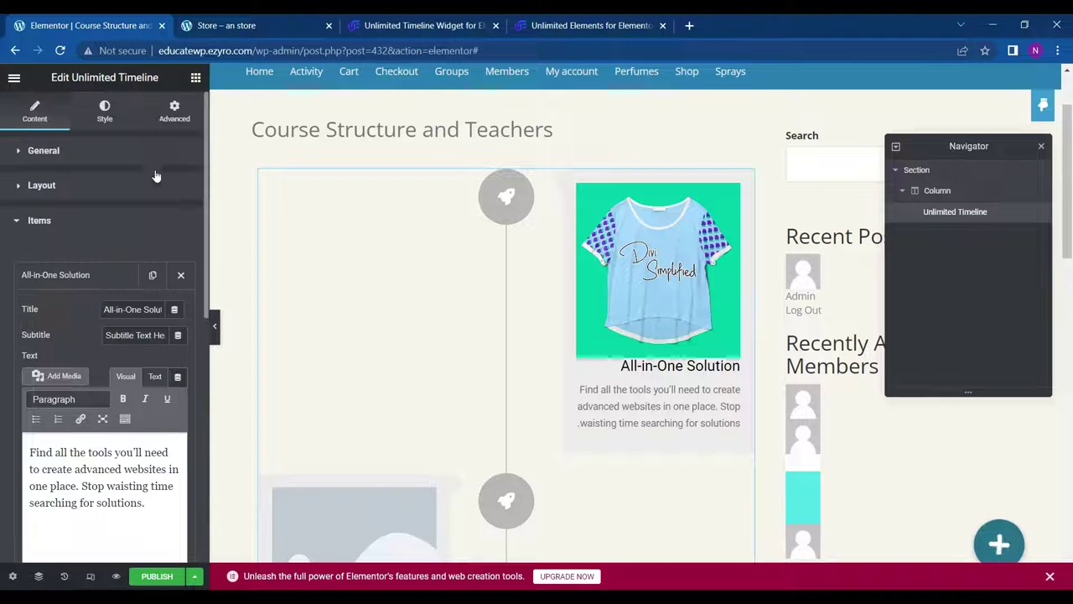
click(120, 118)
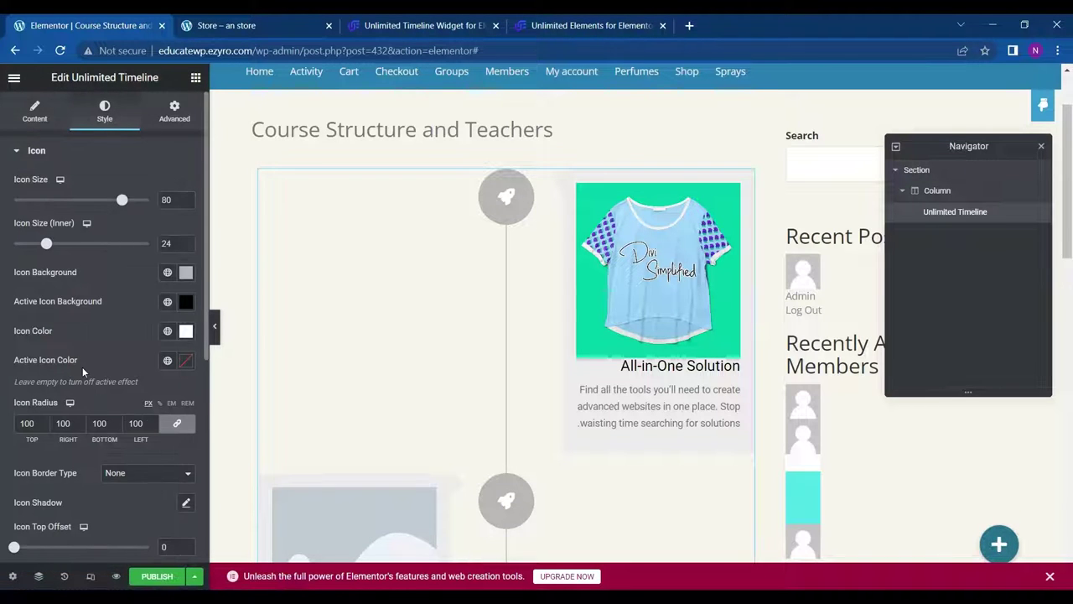
scroll(82, 366, down, 5)
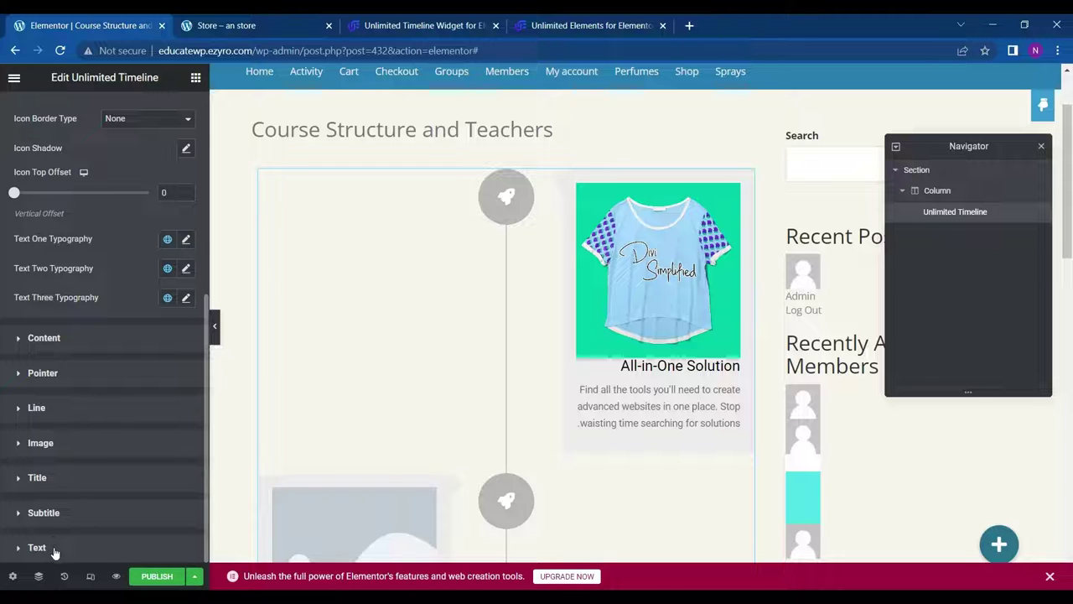
click(53, 548)
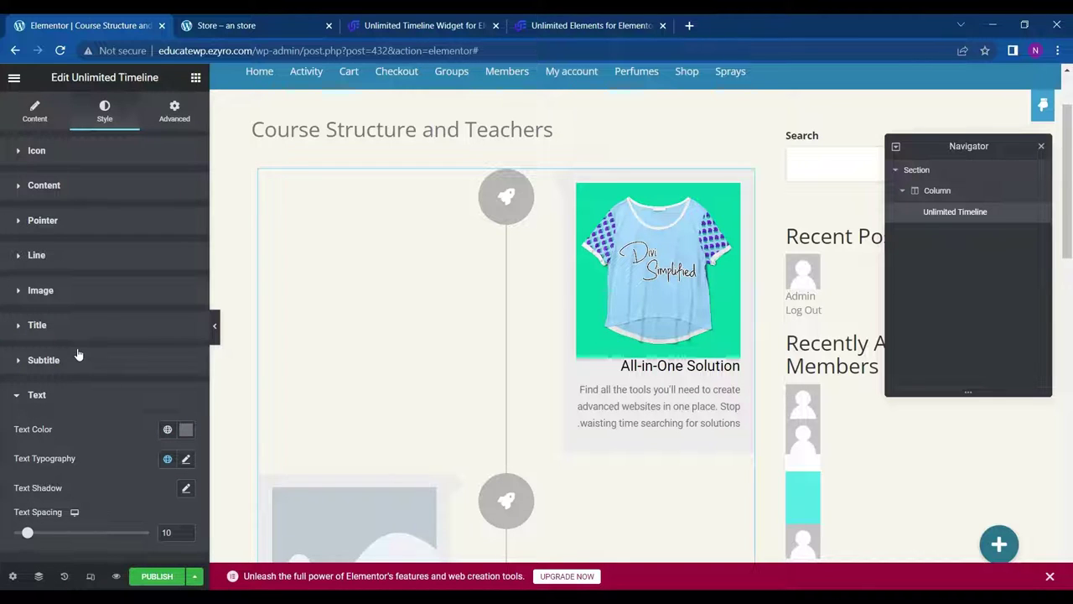
click(120, 290)
scroll(114, 317, down, 2)
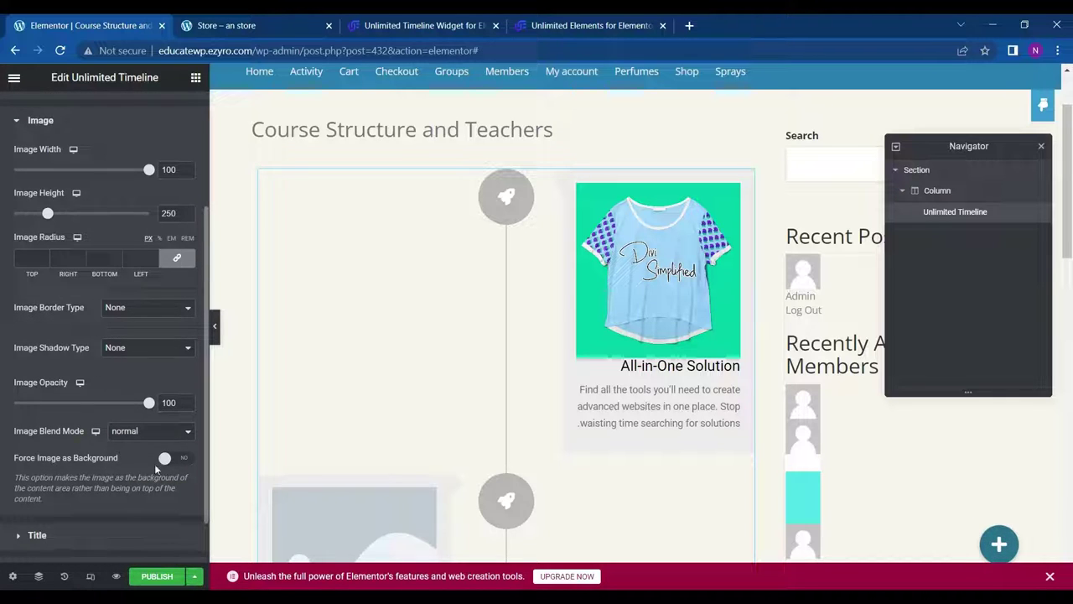
click(172, 458)
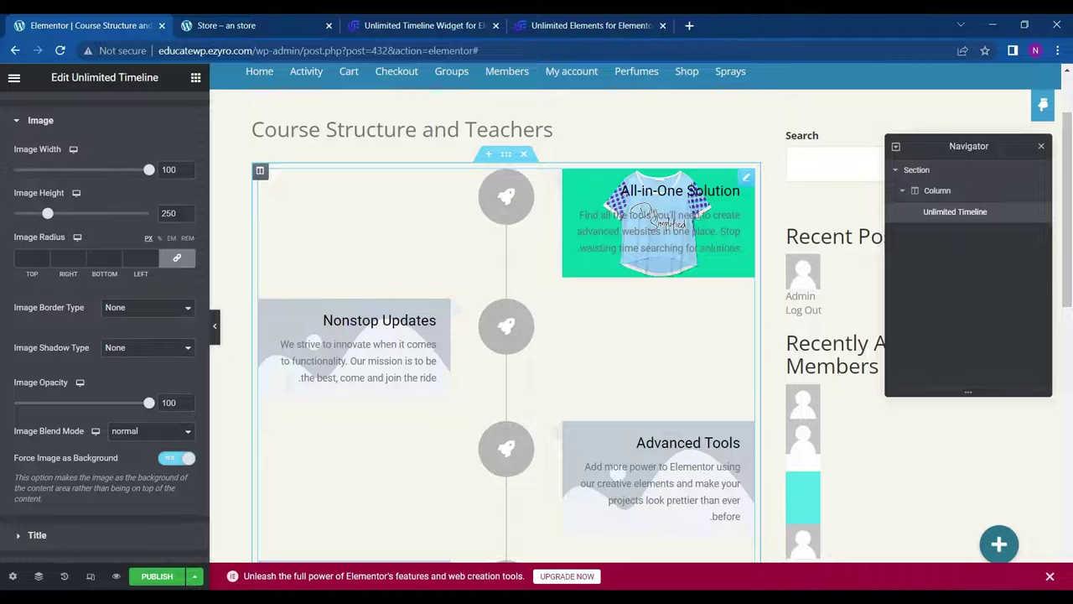
scroll(348, 229, up, 1)
scroll(105, 155, up, 3)
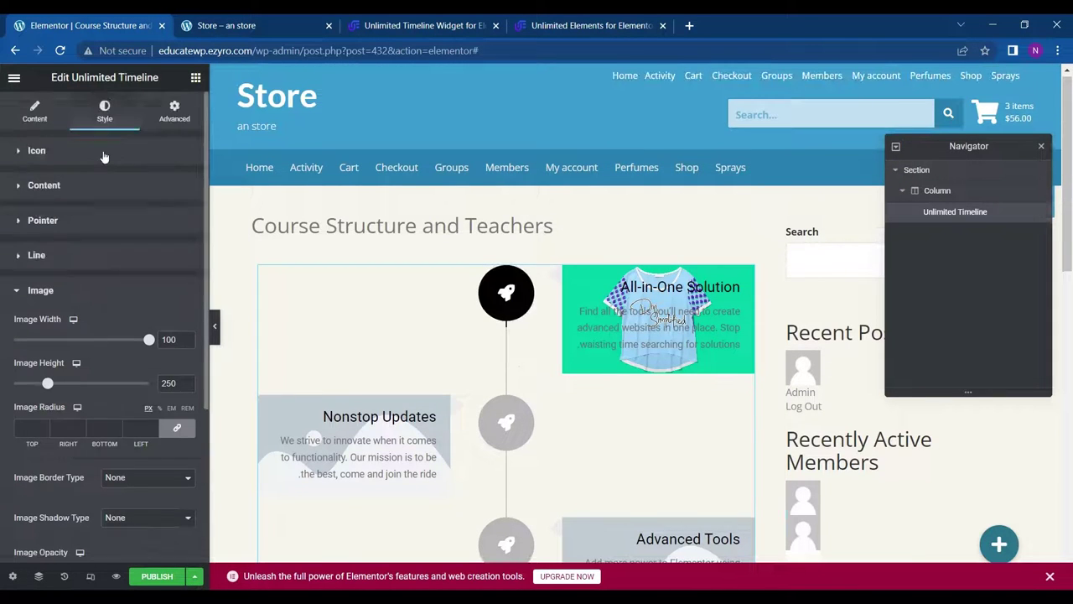
click(172, 113)
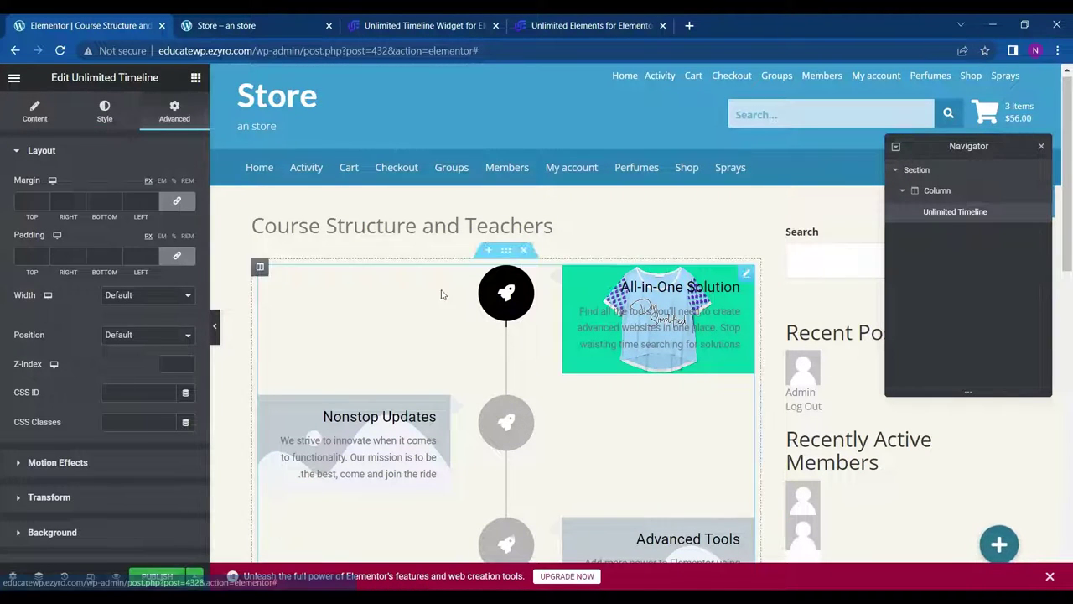
click(38, 113)
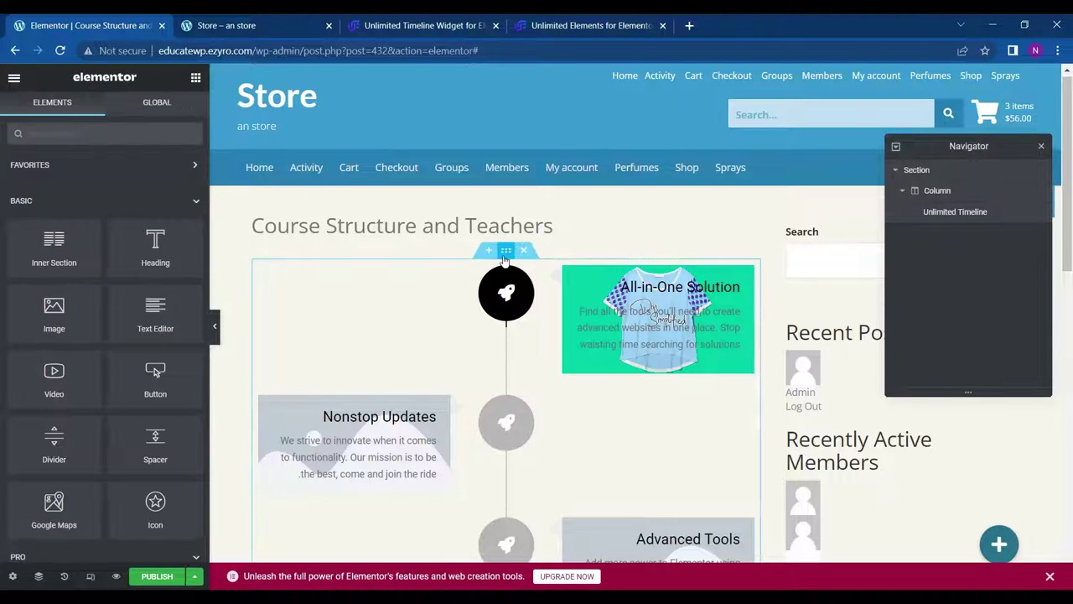
Set the width of the section holding the timeline to 642, publish the page and review the timeline items.
click(506, 249)
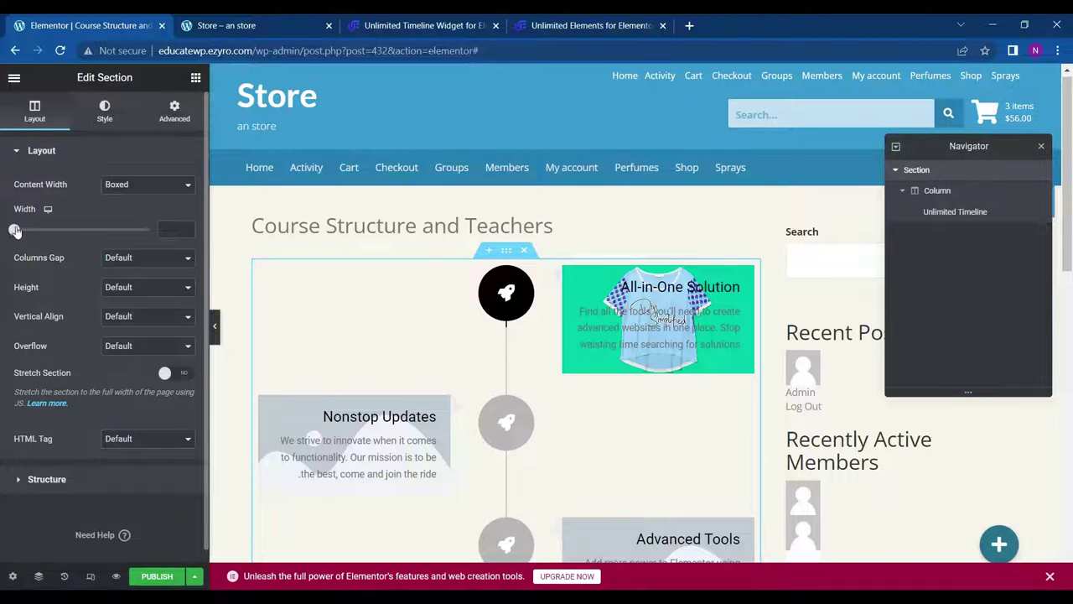
drag(16, 231, 33, 231)
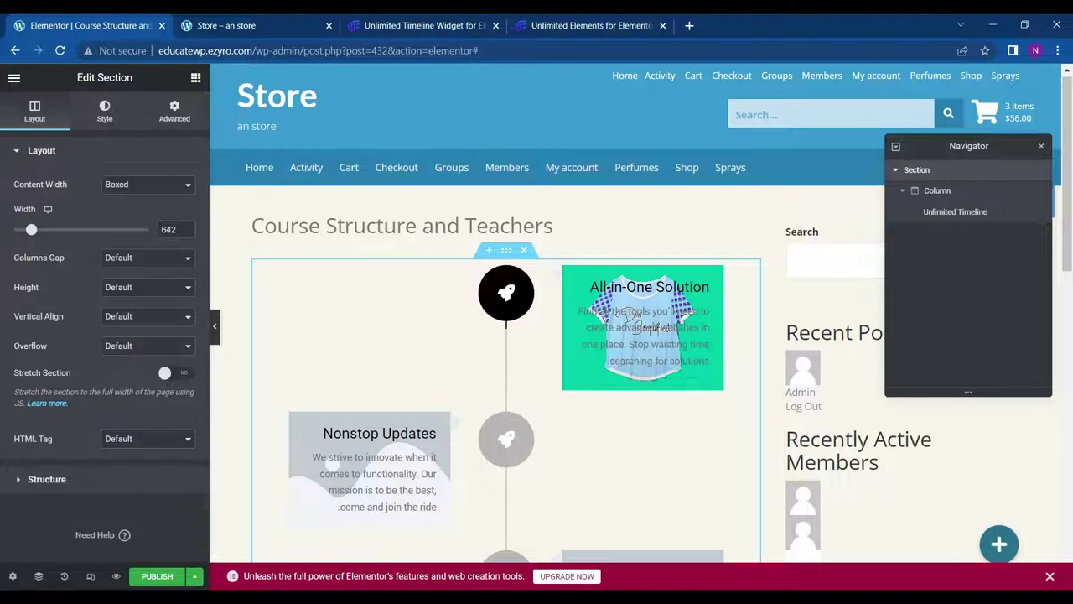
click(162, 581)
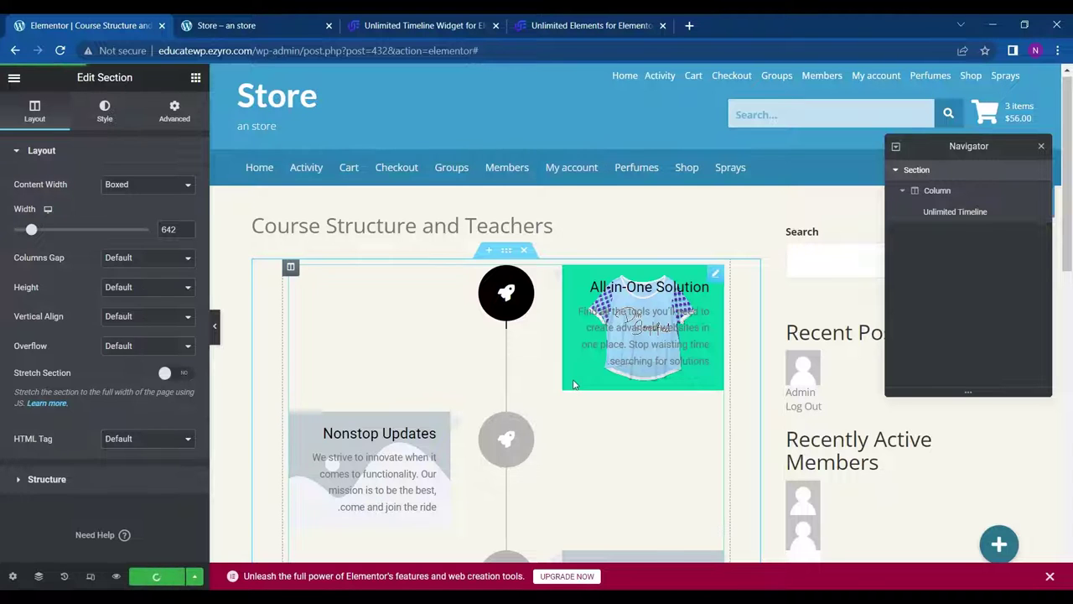
scroll(573, 384, down, 1)
scroll(540, 318, down, 1)
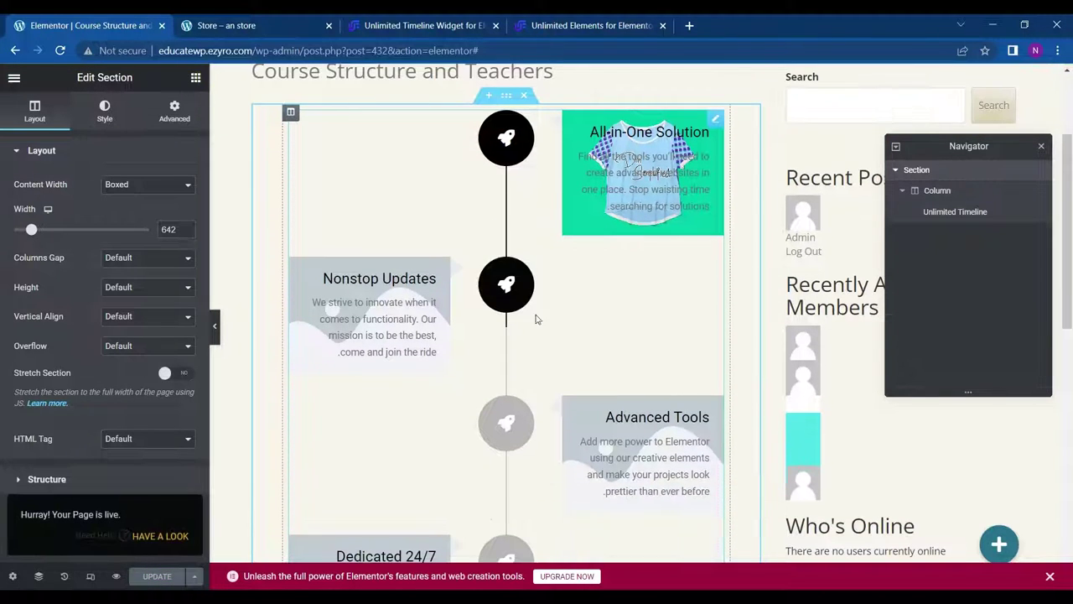
scroll(530, 399, down, 3)
scroll(503, 405, up, 5)
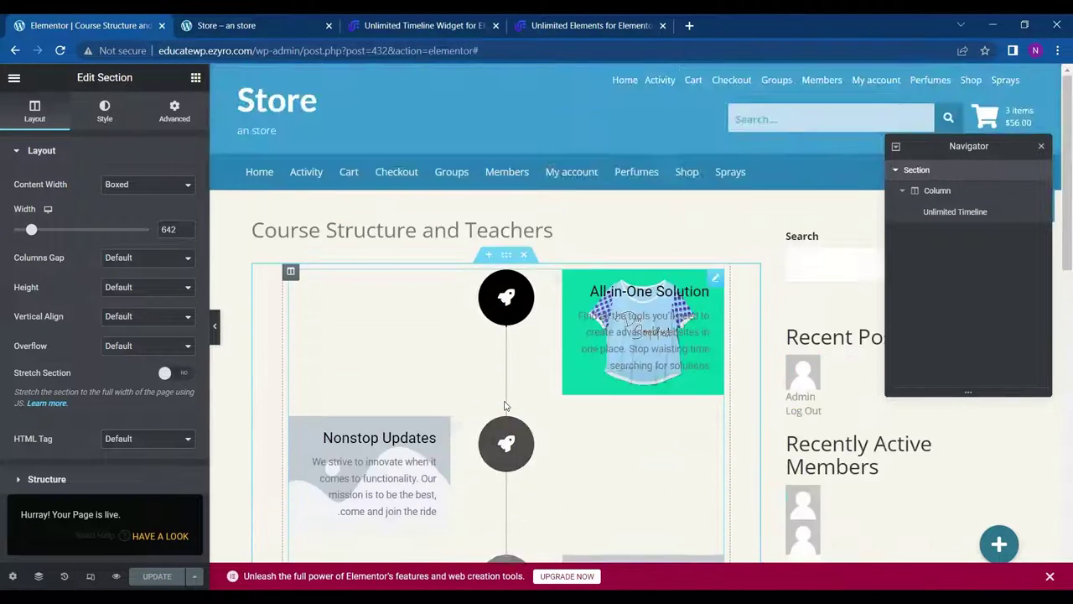
Switch Show Overrides on for the All-in-One Solution item to see its color override options, and switch it off again.
click(468, 339)
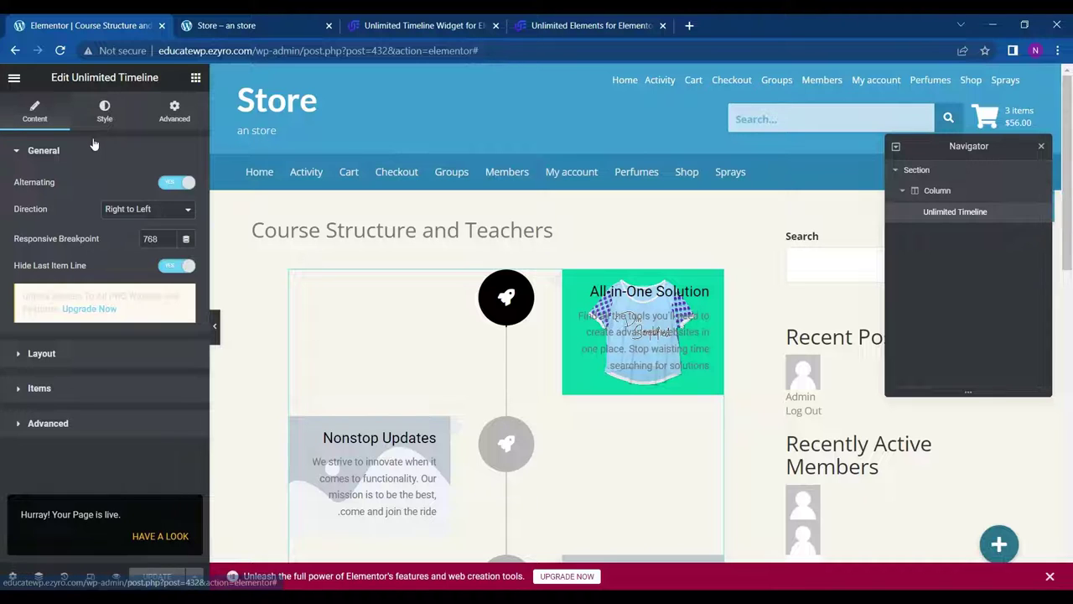
click(47, 390)
click(80, 278)
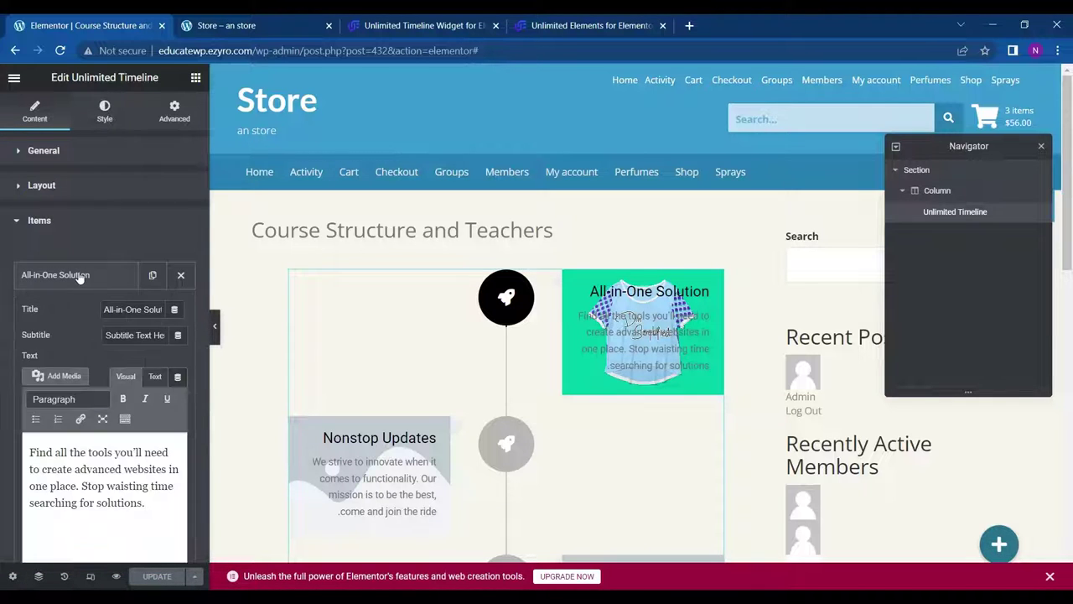
scroll(80, 277, down, 1)
scroll(5, 367, down, 2)
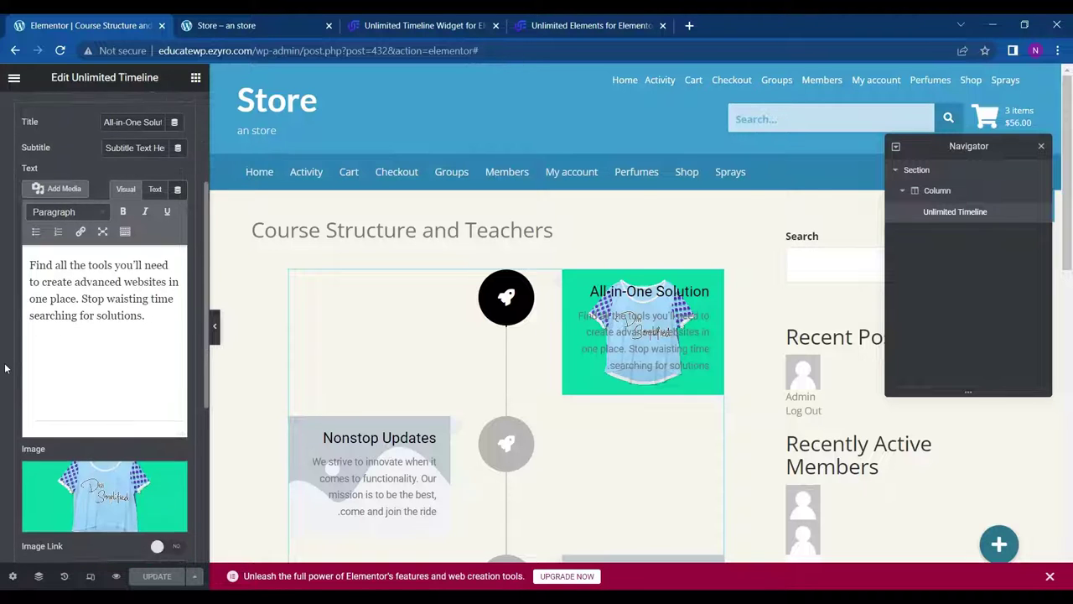
scroll(5, 367, down, 4)
mouse_move(116, 332)
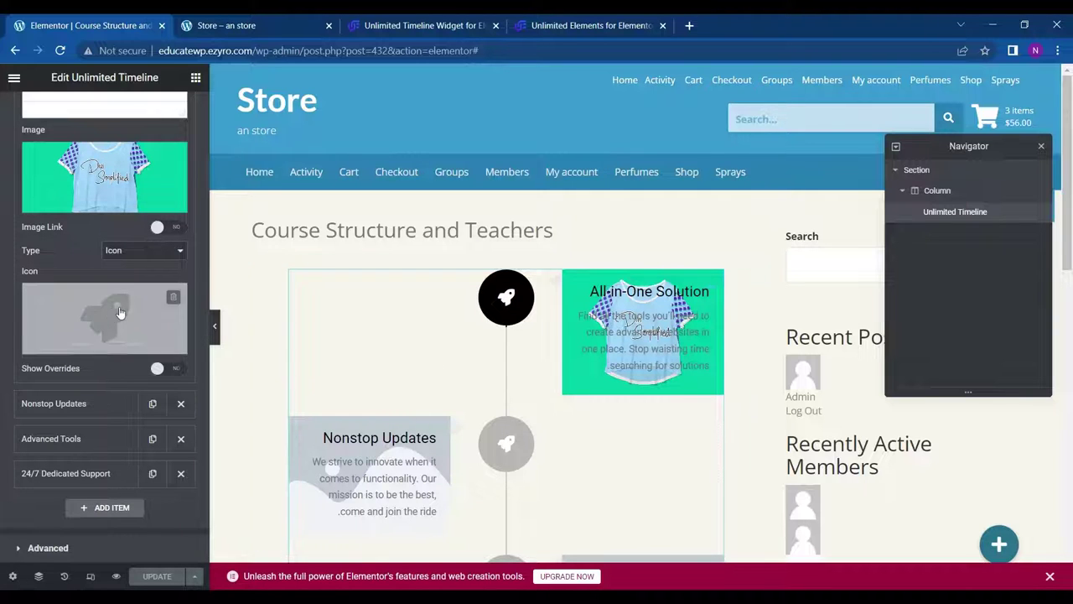
click(159, 370)
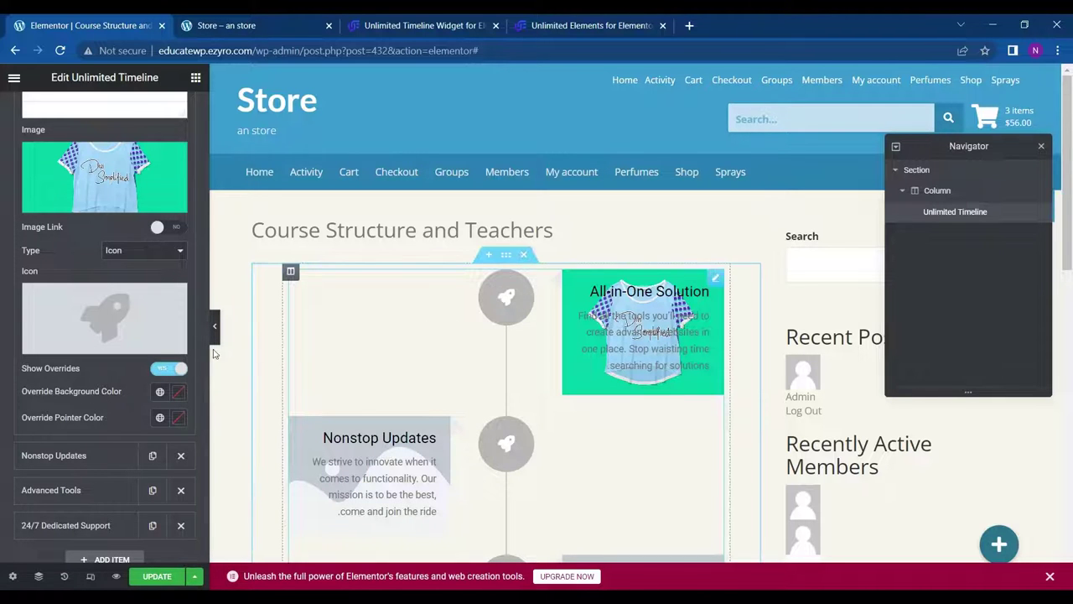
click(161, 374)
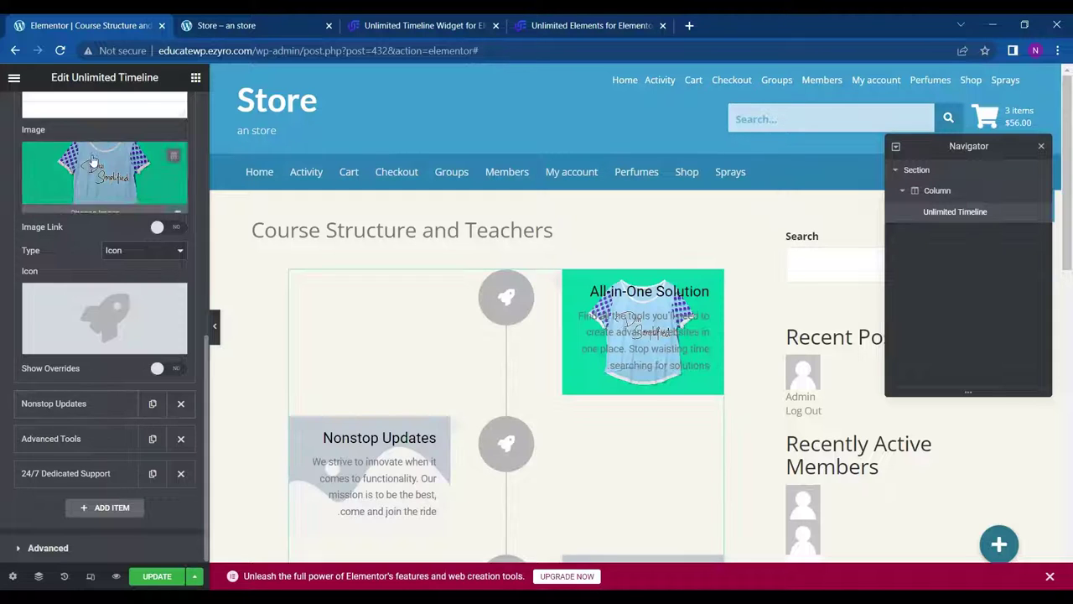
Add a shadow to the timeline icons and set its horizontal offset to 22.
scroll(114, 405, up, 1)
scroll(105, 223, up, 1)
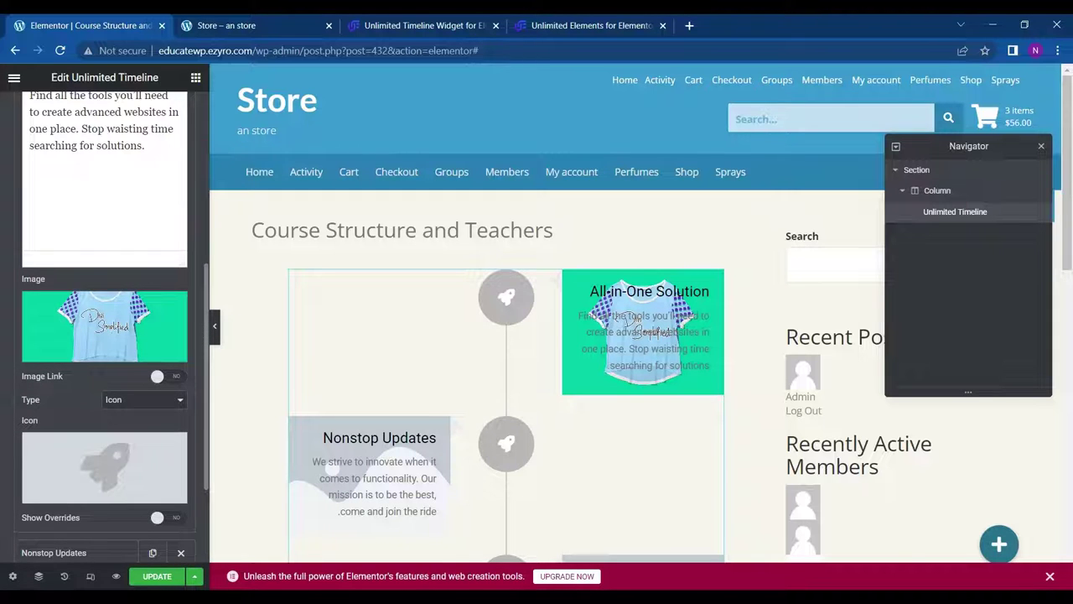
scroll(151, 251, up, 5)
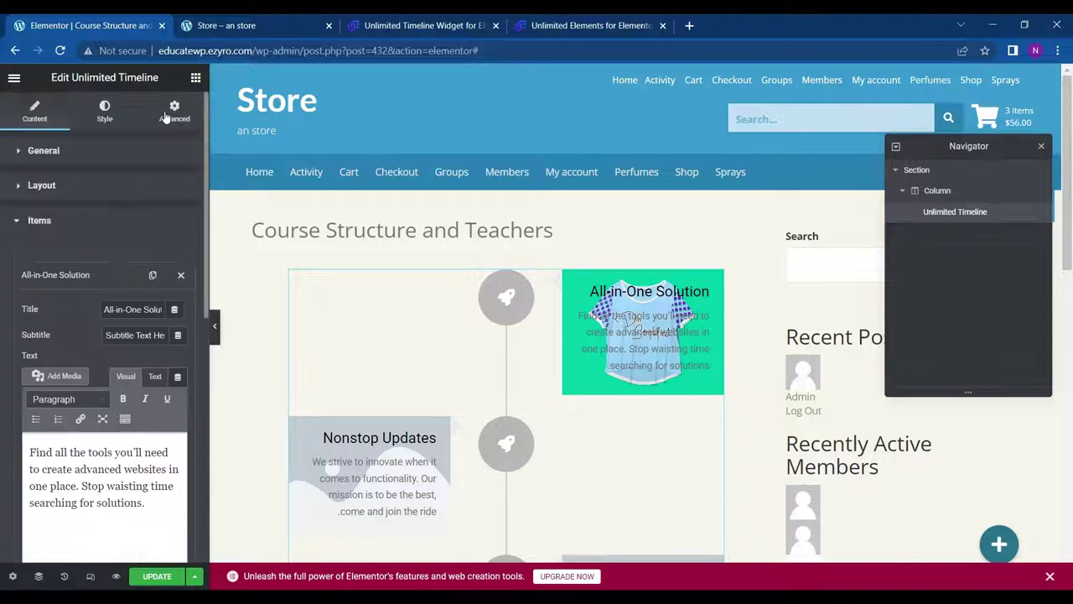
click(107, 126)
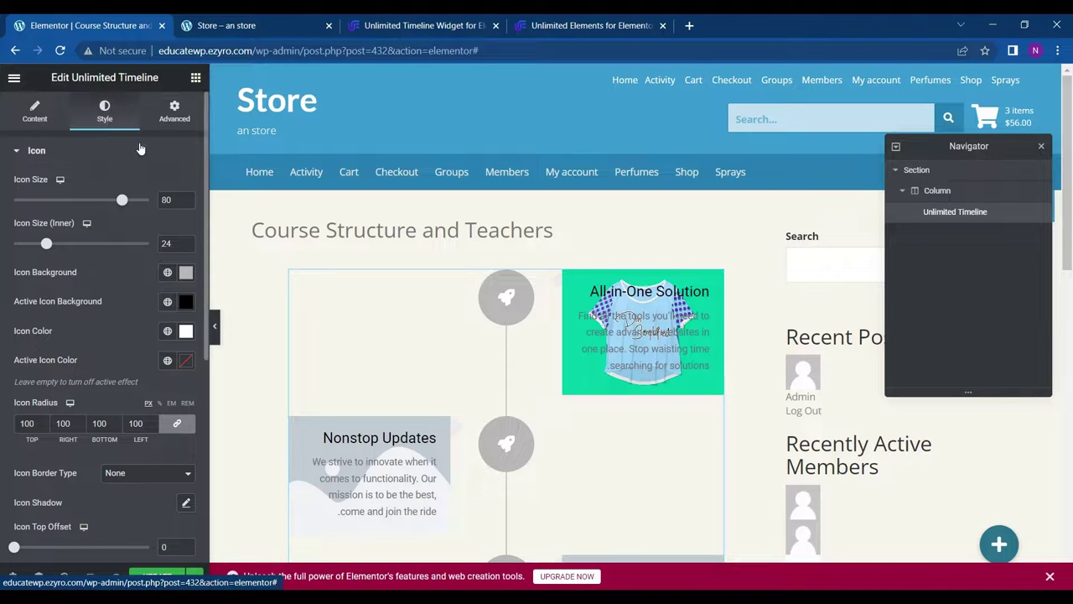
scroll(140, 148, down, 5)
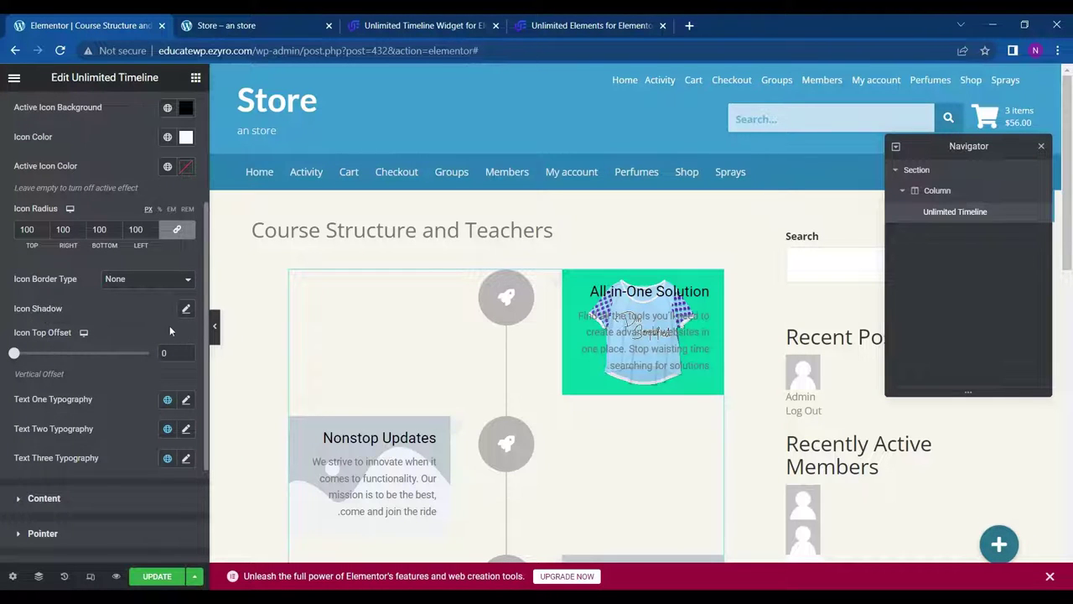
click(185, 310)
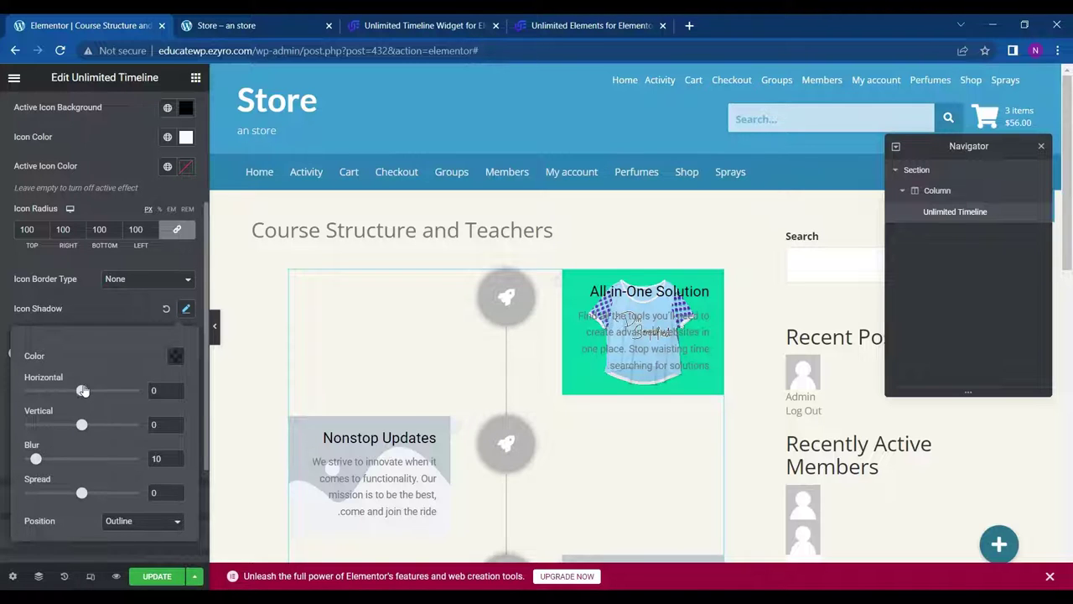
drag(83, 390, 94, 390)
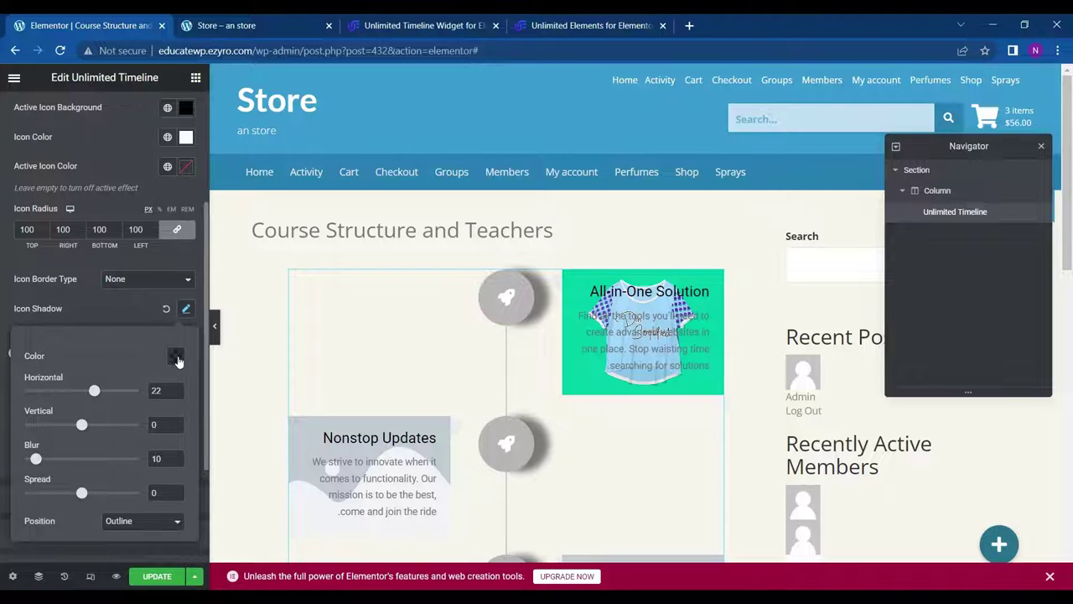
Set the icon shadow's color to rgba(30, 19, 19, 0.75) and shift the shadow to the left side of the icons.
click(175, 357)
drag(105, 274, 162, 263)
drag(182, 301, 223, 301)
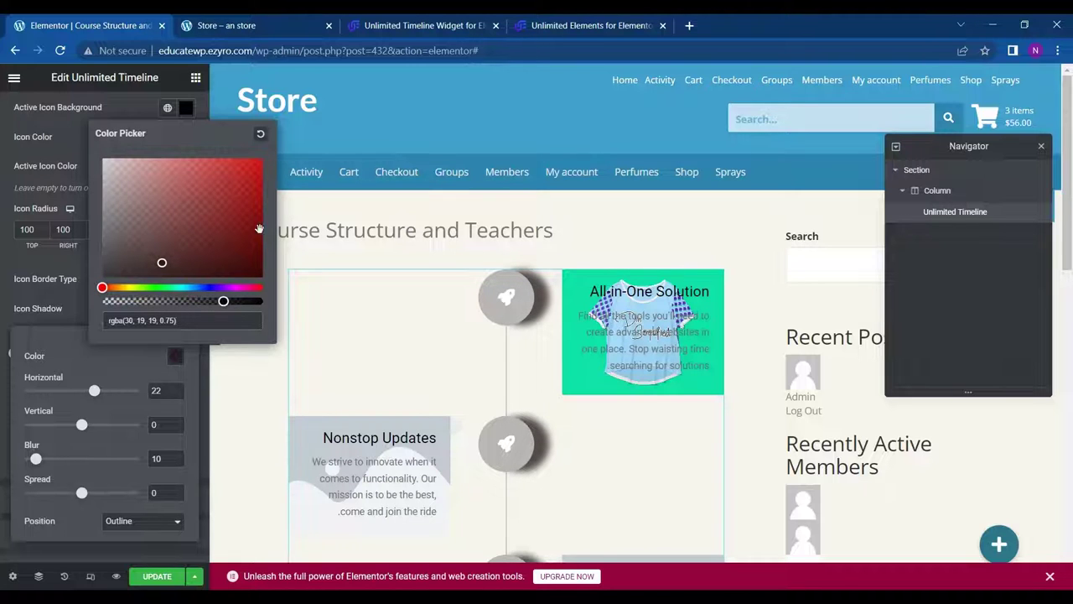
click(124, 376)
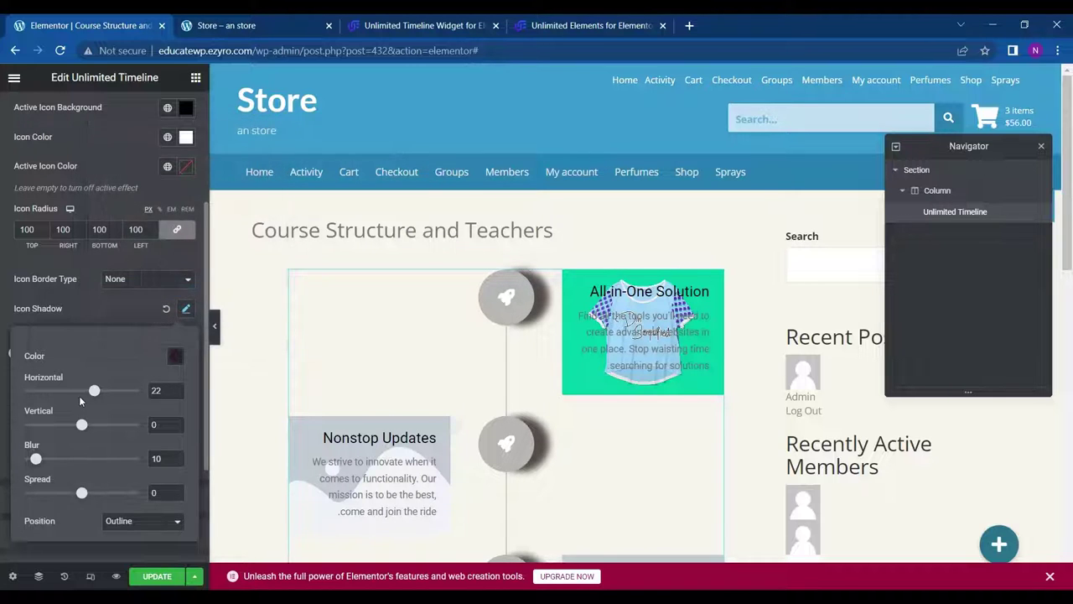
drag(94, 391, 73, 403)
click(142, 307)
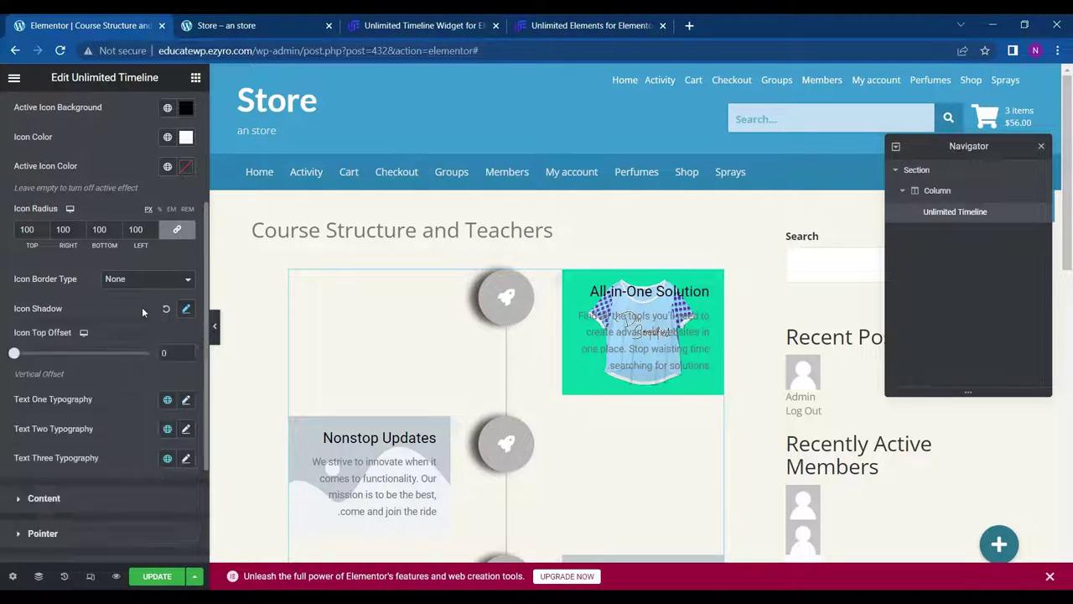
Give the timeline icons a solid border with a width of 8 on all sides.
click(138, 282)
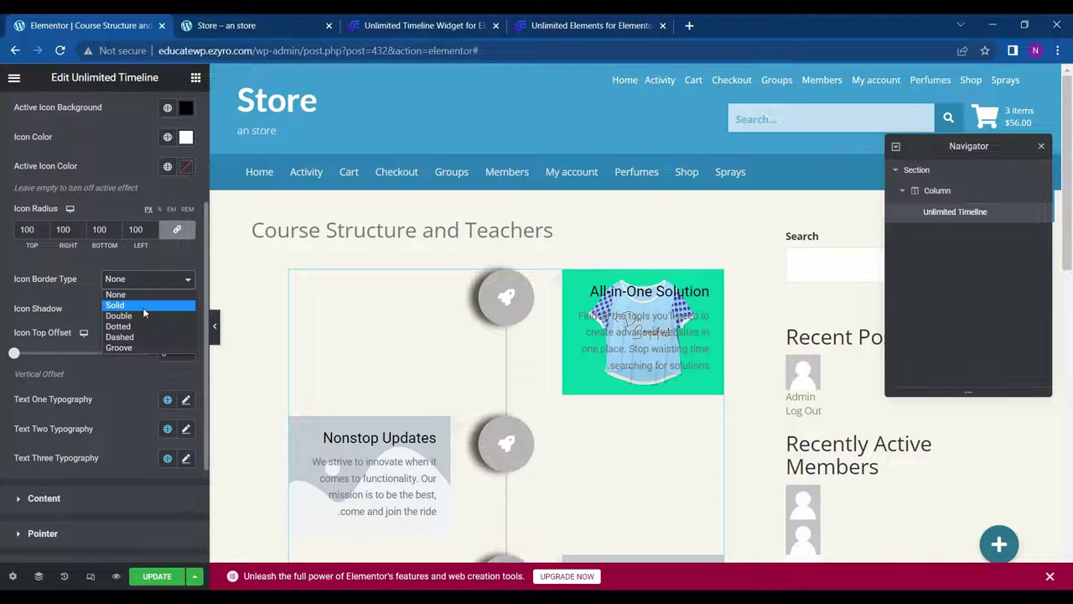
click(142, 306)
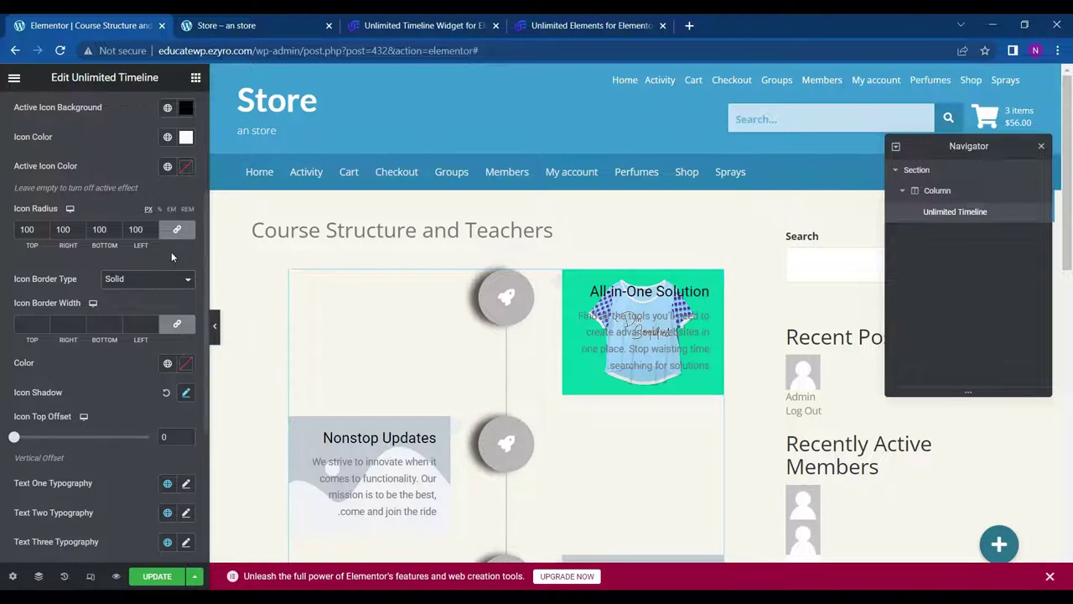
click(34, 324)
text(10)
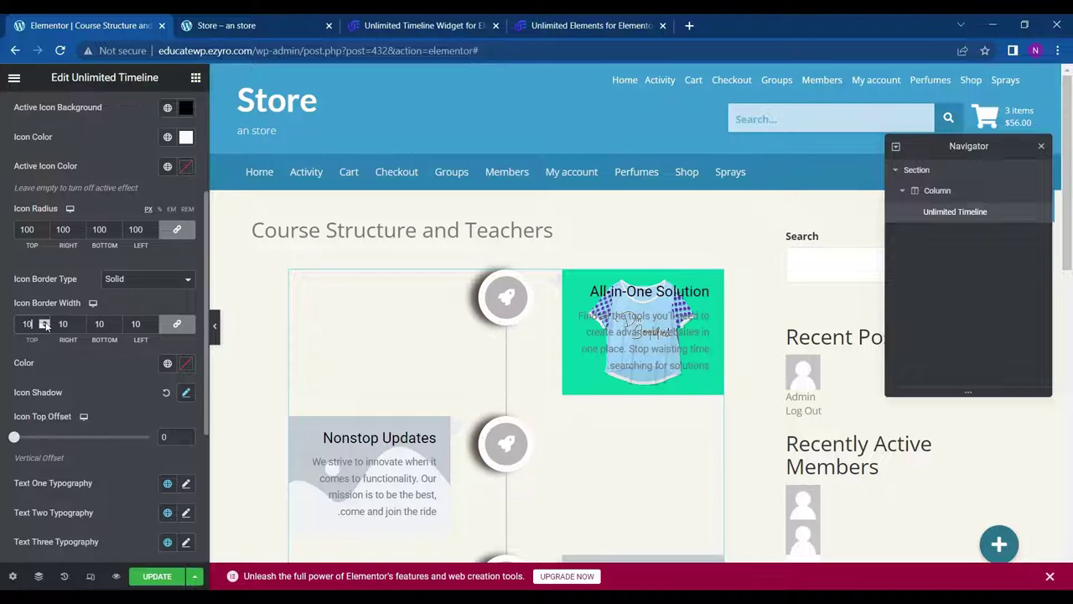
scroll(44, 324, up, 6)
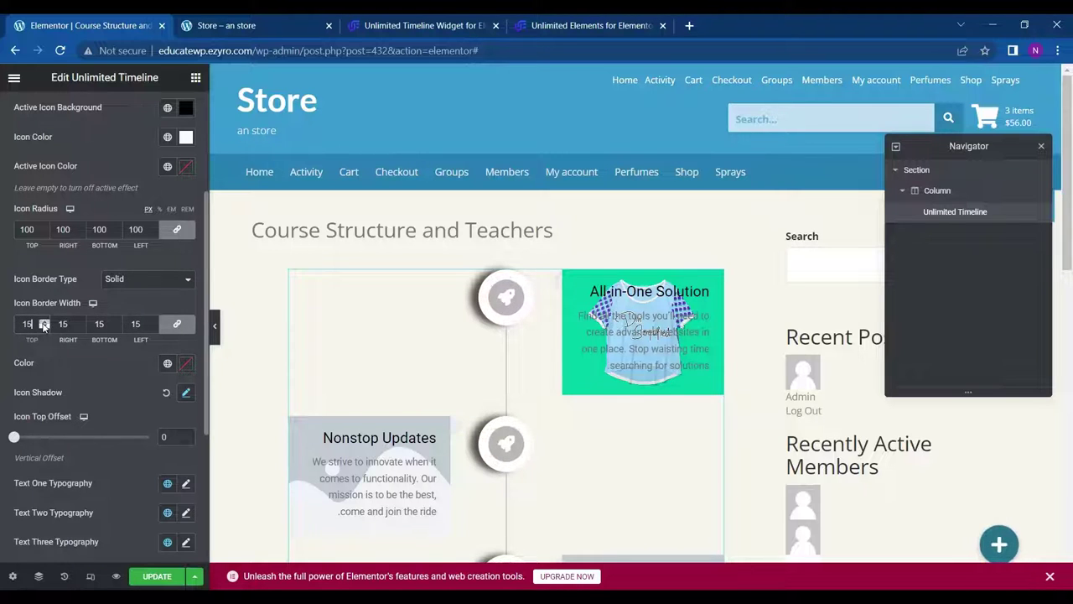
scroll(45, 329, down, 3)
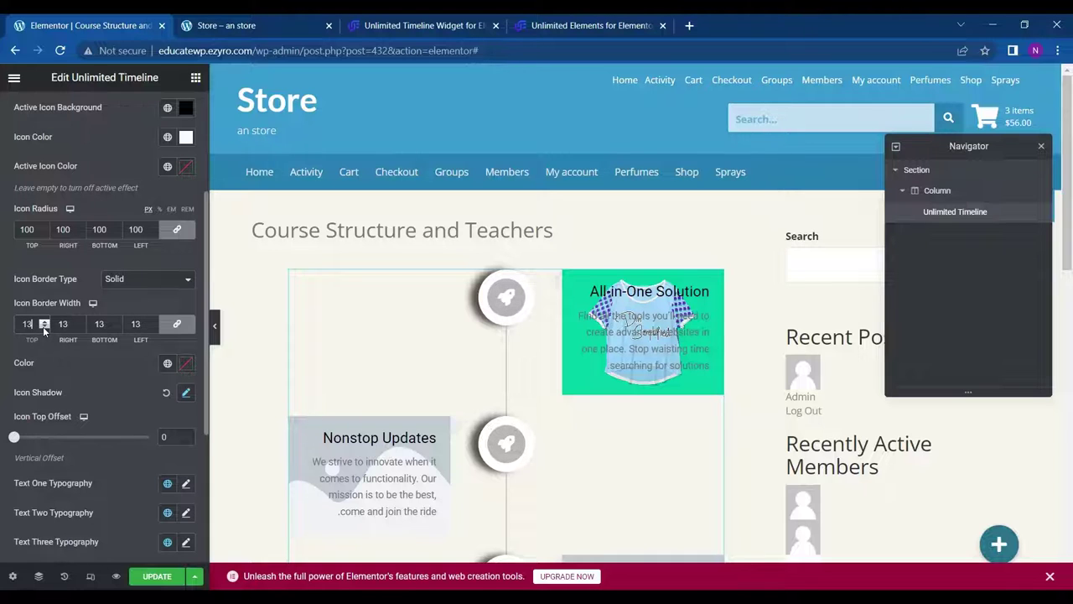
scroll(44, 329, down, 1)
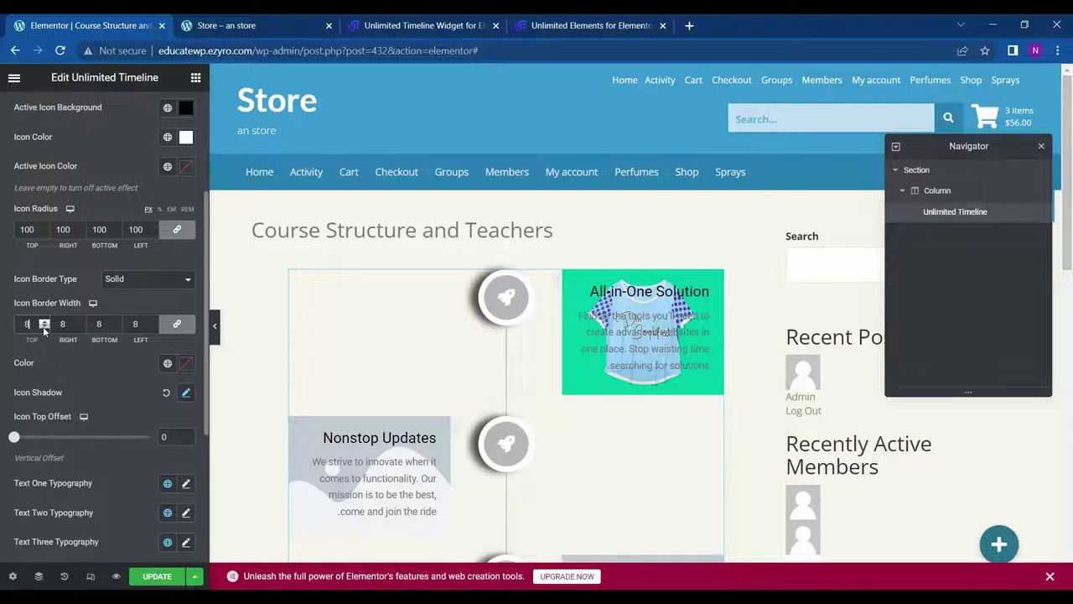
Open the timeline's Pointer style settings and review the color, size, spacer and position options.
scroll(58, 375, down, 1)
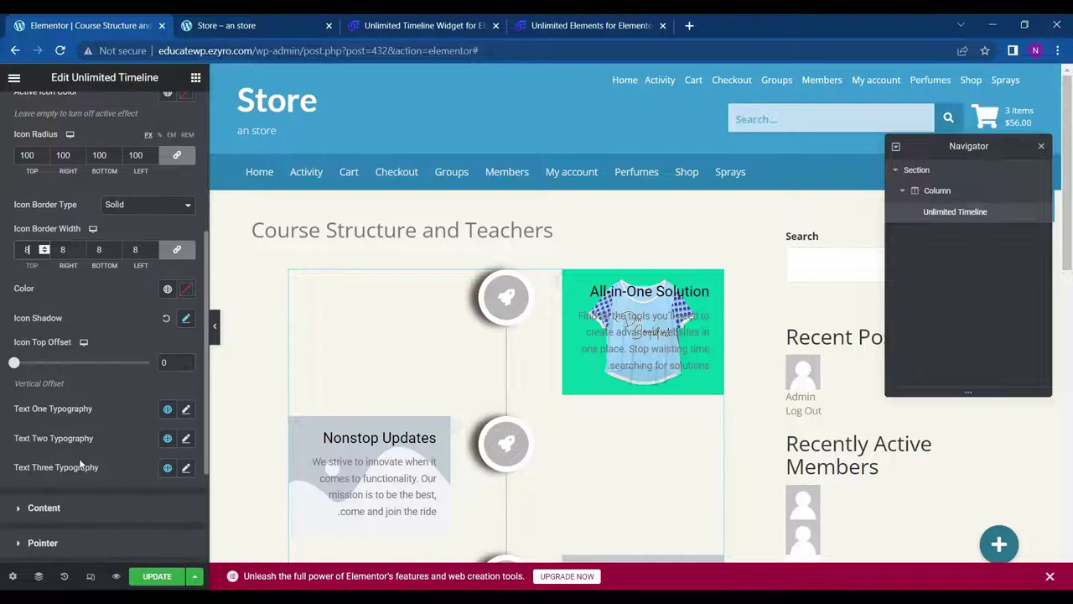
scroll(149, 439, down, 3)
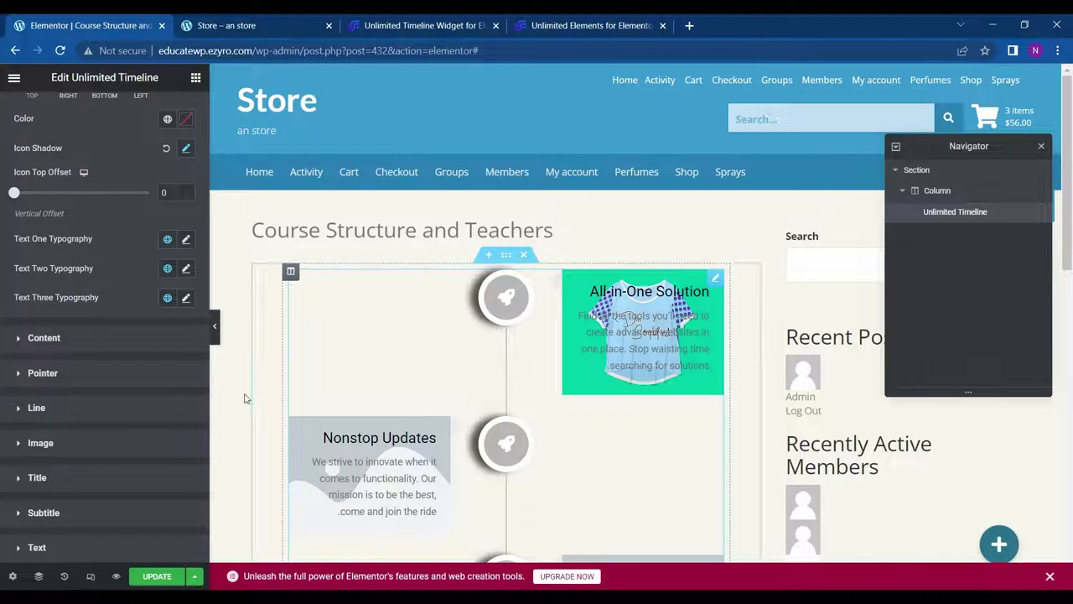
click(144, 376)
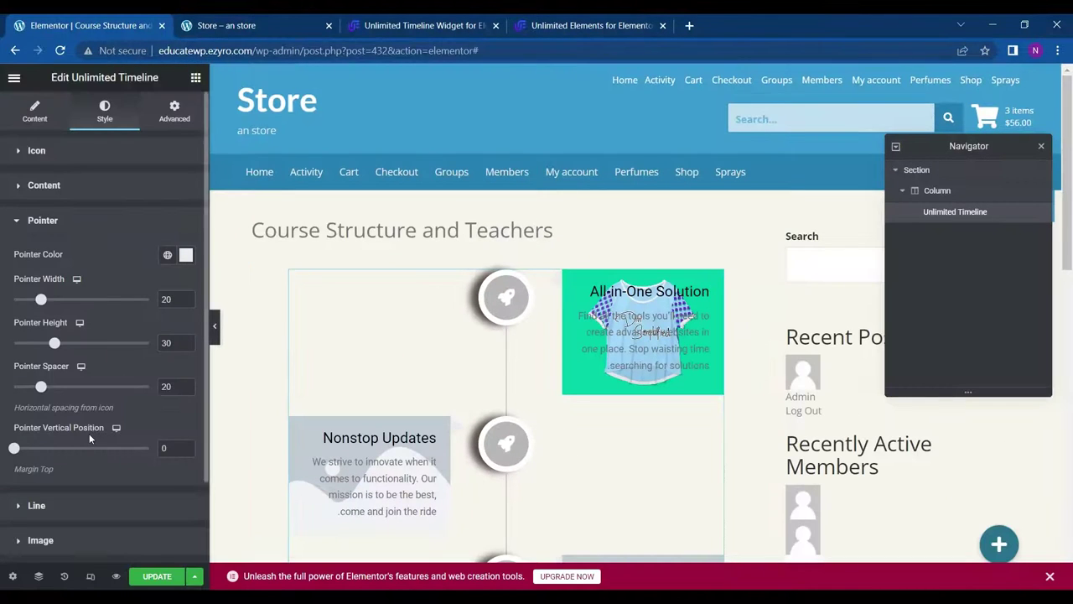
scroll(89, 433, down, 2)
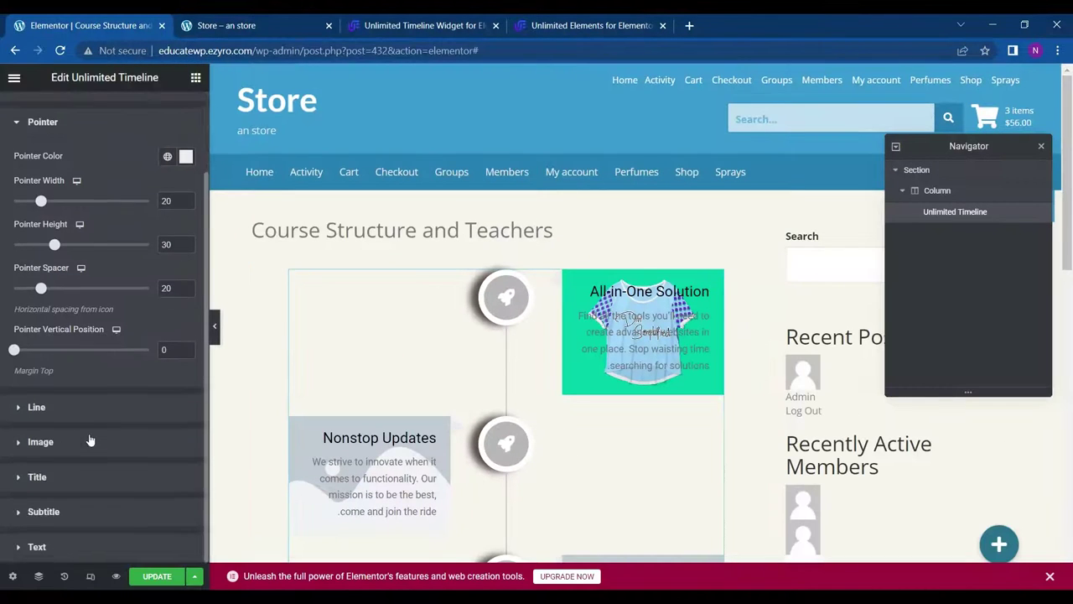
Set the active line color of the timeline to #C65252 in the Line style settings.
click(92, 419)
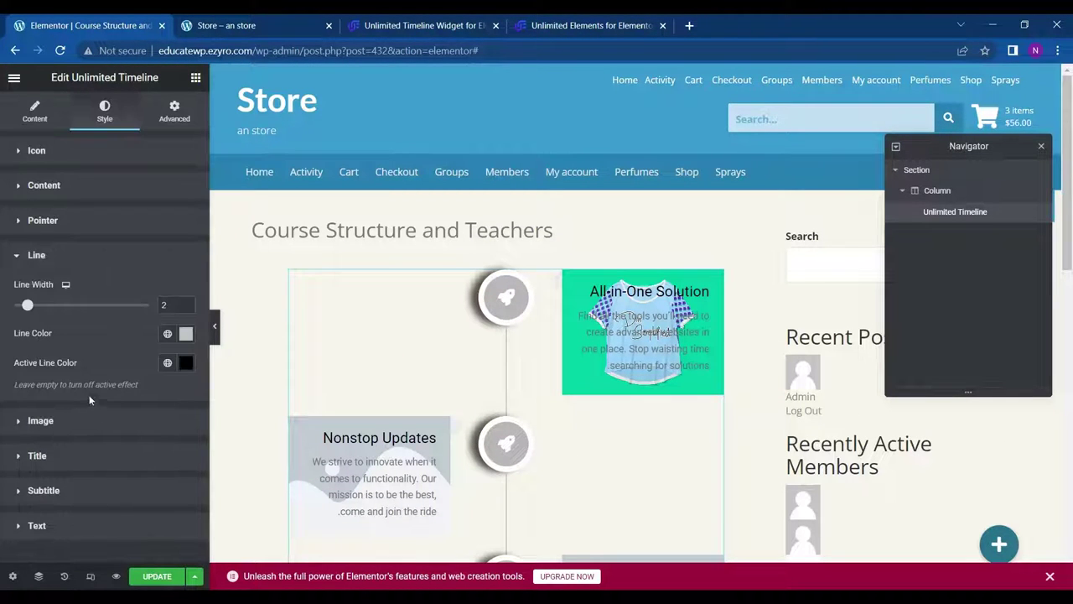
mouse_move(27, 306)
mouse_down()
mouse_move(72, 306)
mouse_move(28, 305)
mouse_up()
click(184, 365)
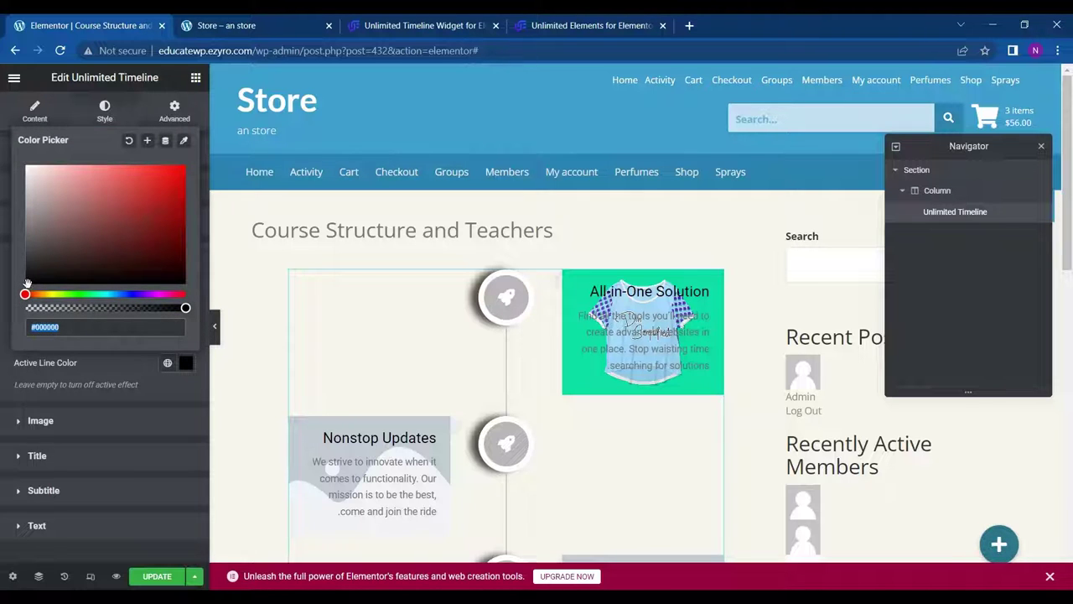
mouse_move(28, 284)
mouse_down()
mouse_move(95, 231)
mouse_move(84, 194)
mouse_move(118, 192)
mouse_up()
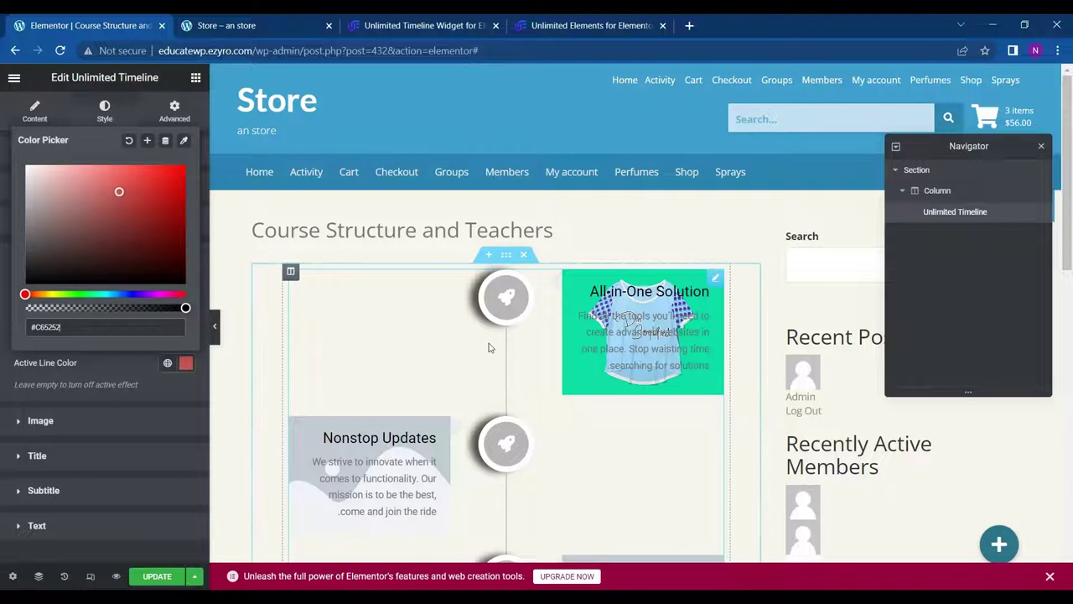
click(186, 372)
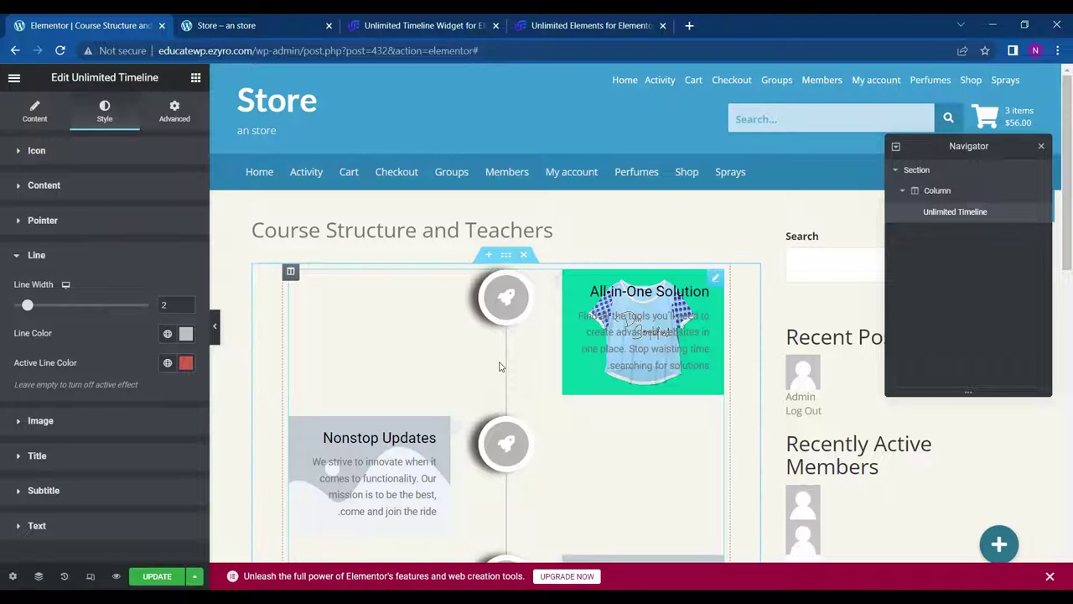
Check on the page how the timeline's line and icons change from the first item to the last.
scroll(505, 364, down, 2)
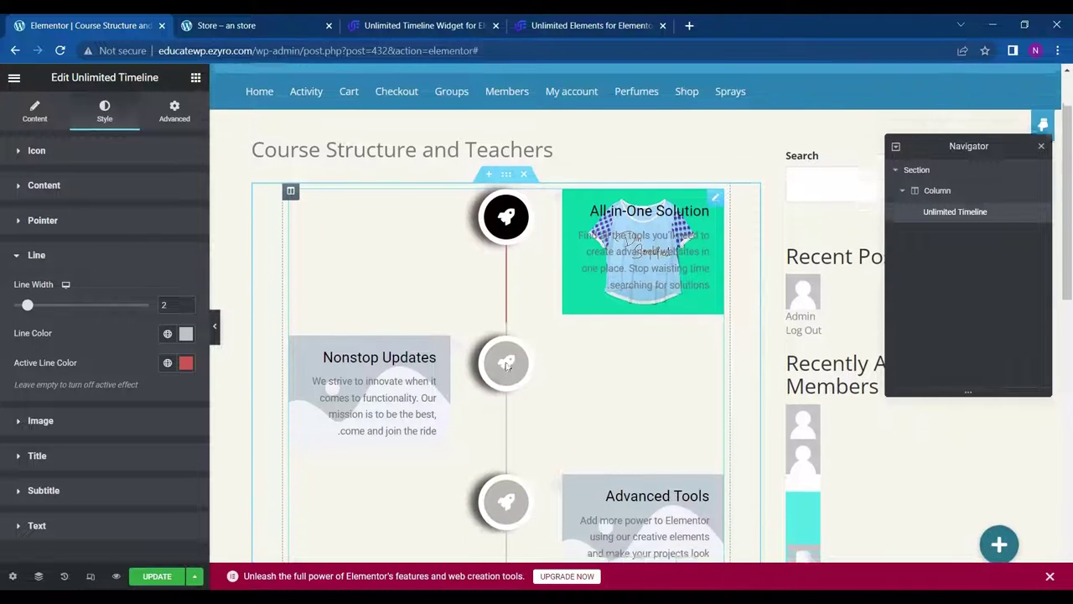
scroll(505, 364, up, 2)
scroll(505, 364, down, 4)
scroll(505, 366, up, 1)
scroll(506, 365, down, 4)
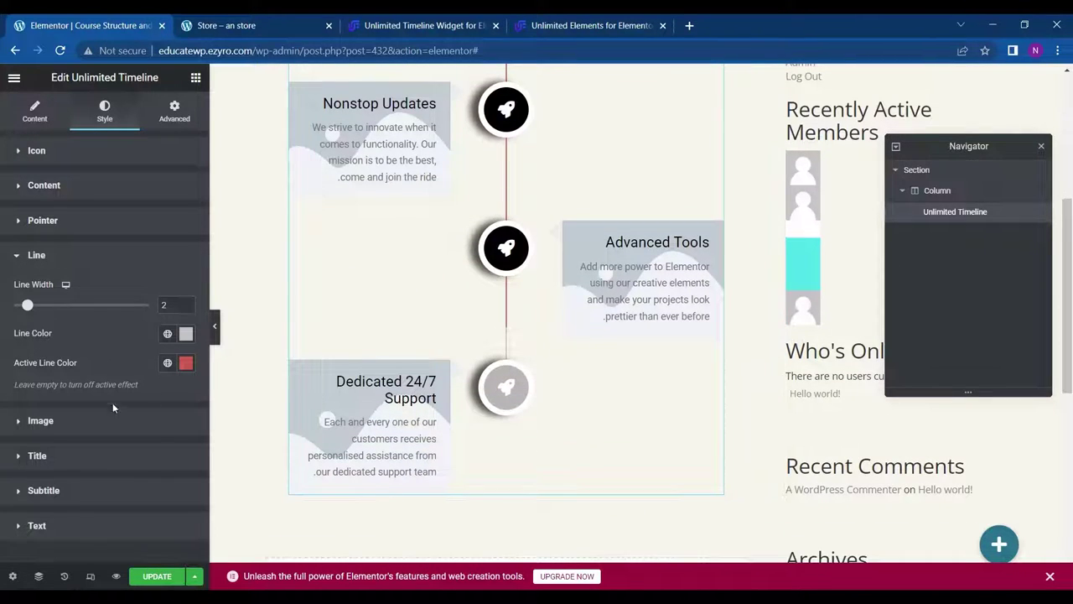
Review the timeline's Image style settings, including size, radius, border, shadow, opacity and blend mode.
click(40, 421)
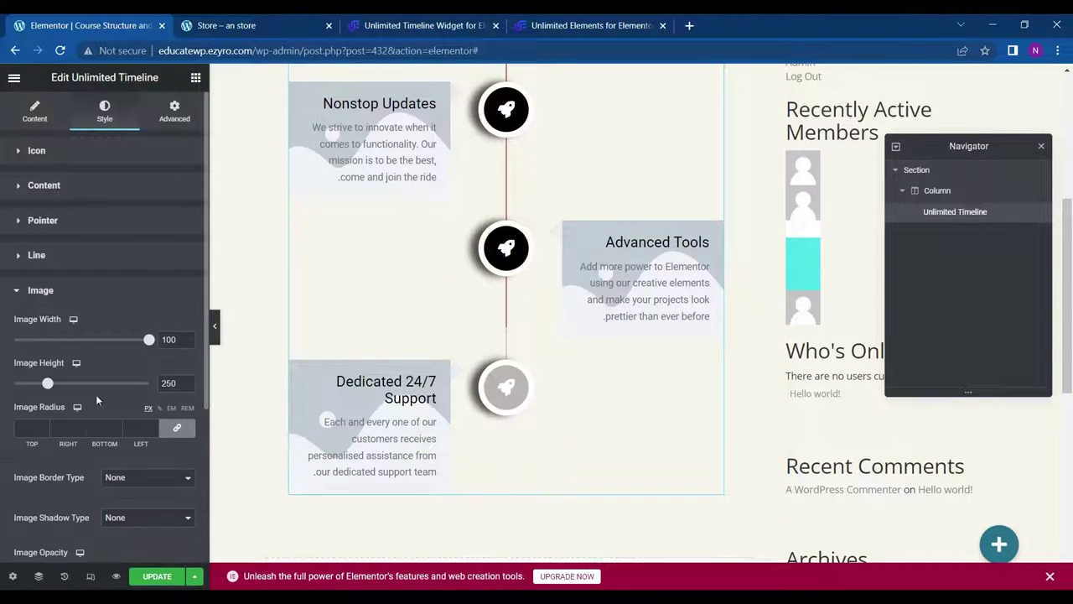
scroll(97, 353, down, 3)
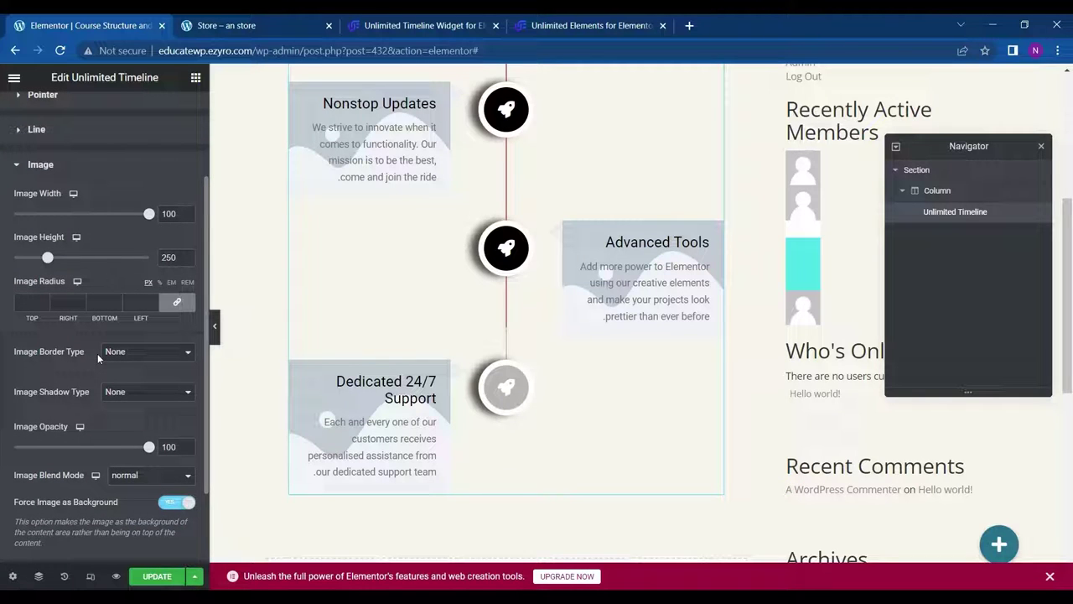
scroll(97, 353, down, 2)
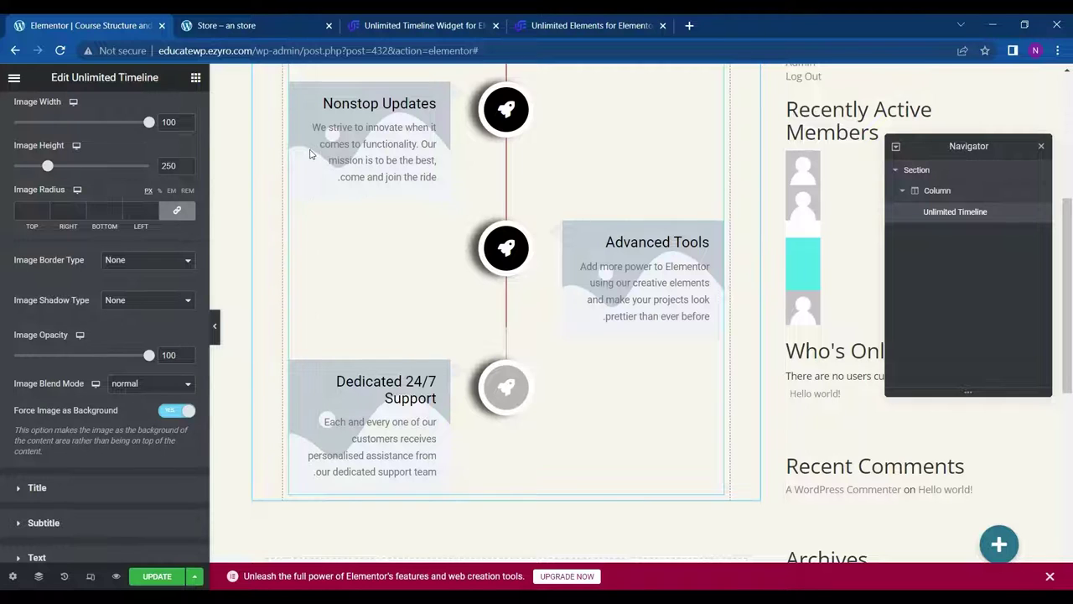
scroll(52, 507, down, 1)
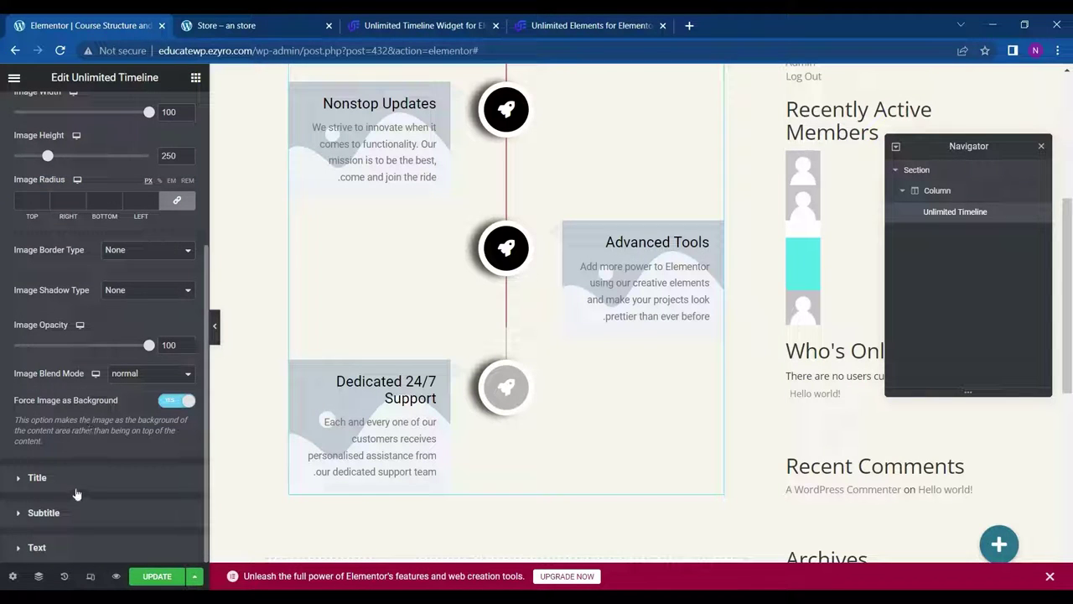
scroll(76, 533, up, 3)
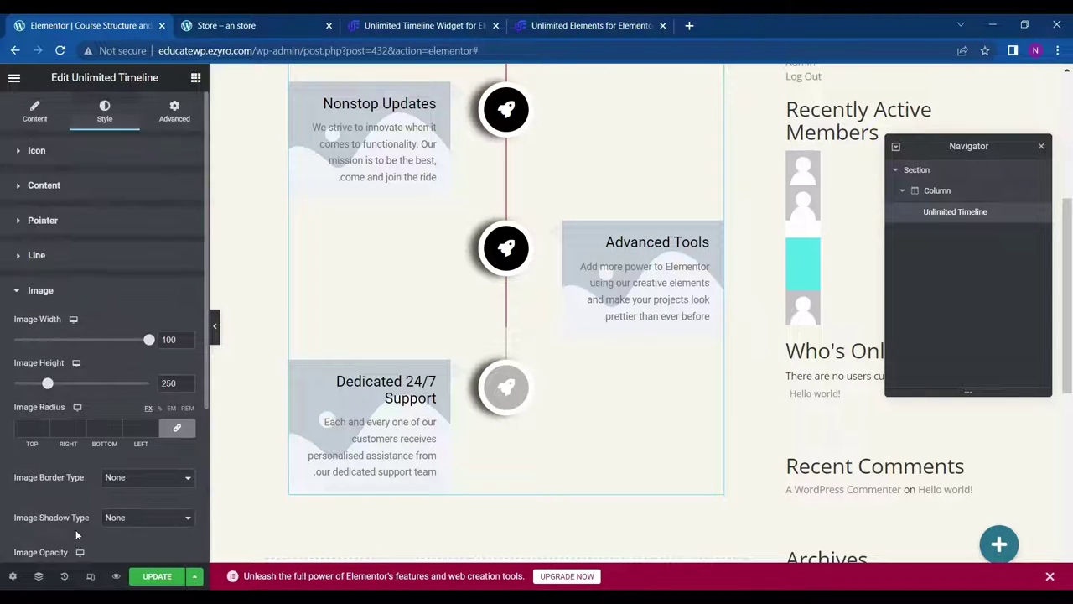
Look over the timeline's advanced layout and general content settings, and update the page.
click(174, 110)
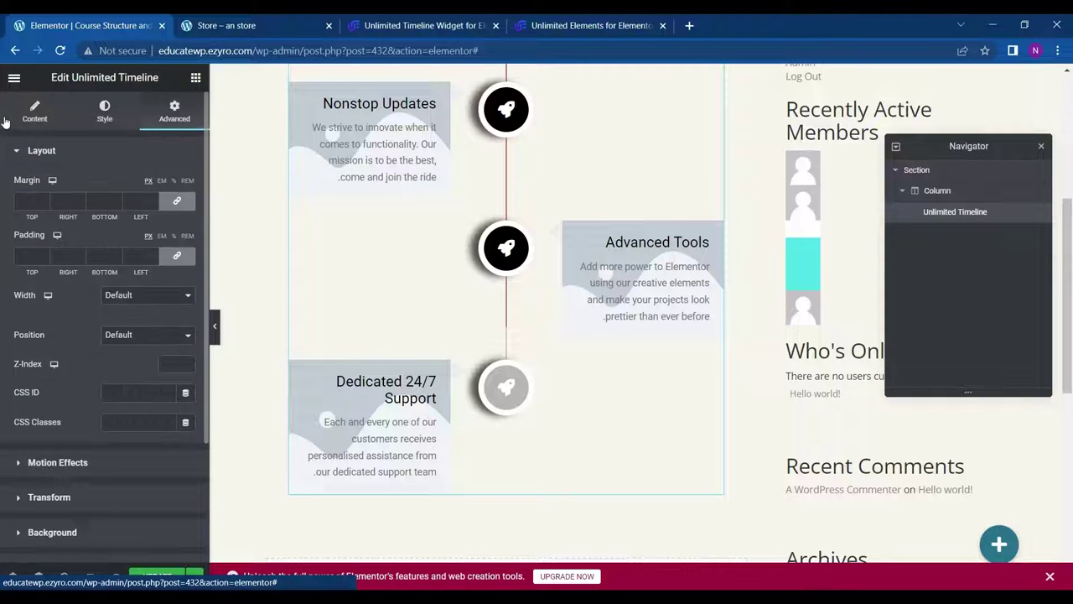
click(22, 118)
scroll(283, 235, up, 5)
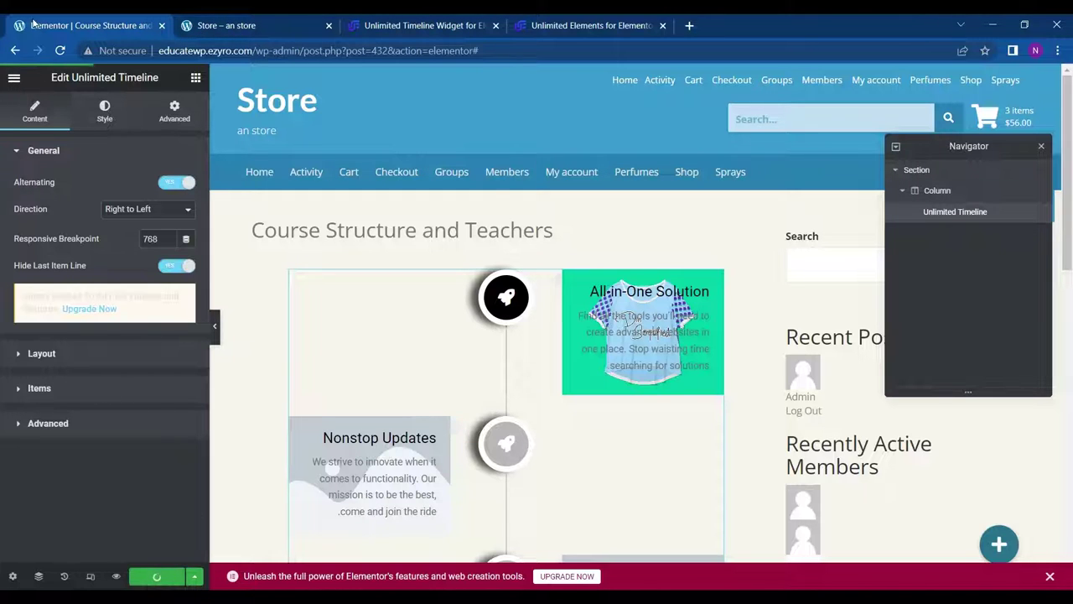
Exit the Elementor editor and open the Unlimited Elements Background Widgets page from the store's WordPress dashboard.
click(14, 78)
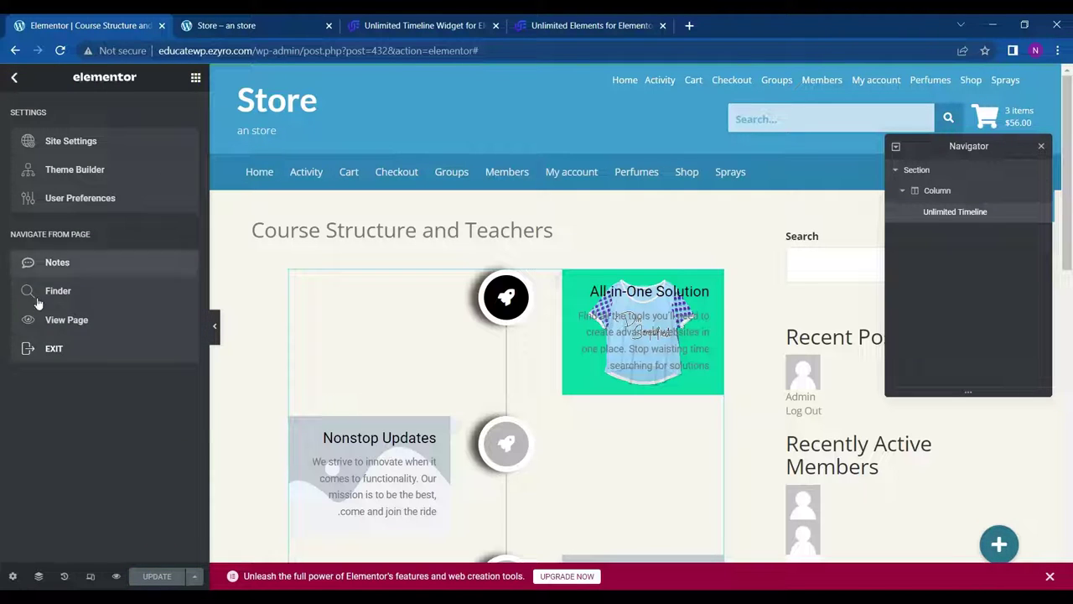
click(52, 349)
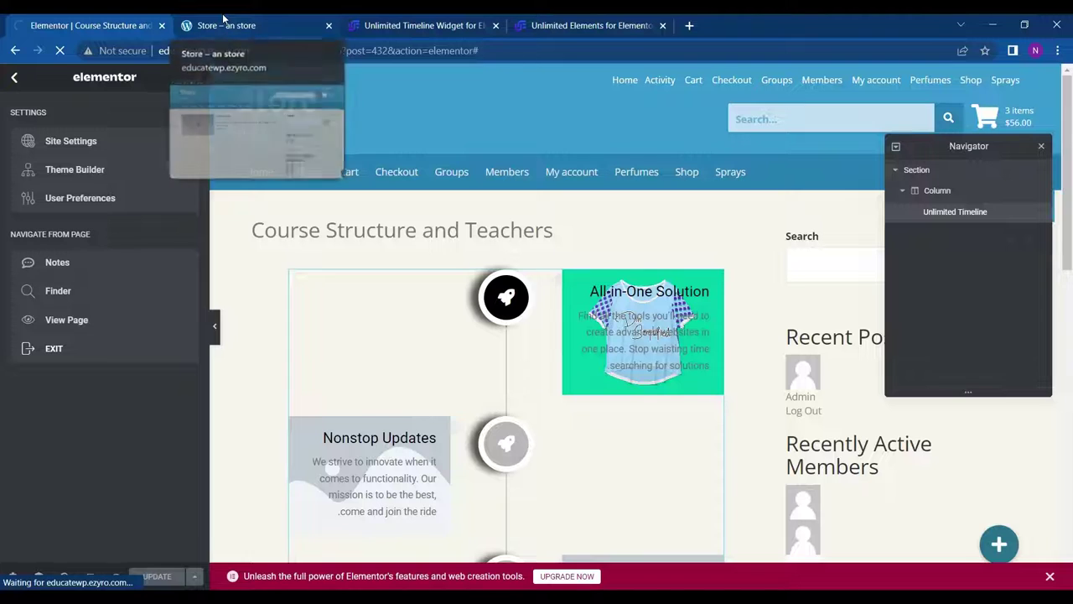
click(223, 20)
mouse_move(62, 76)
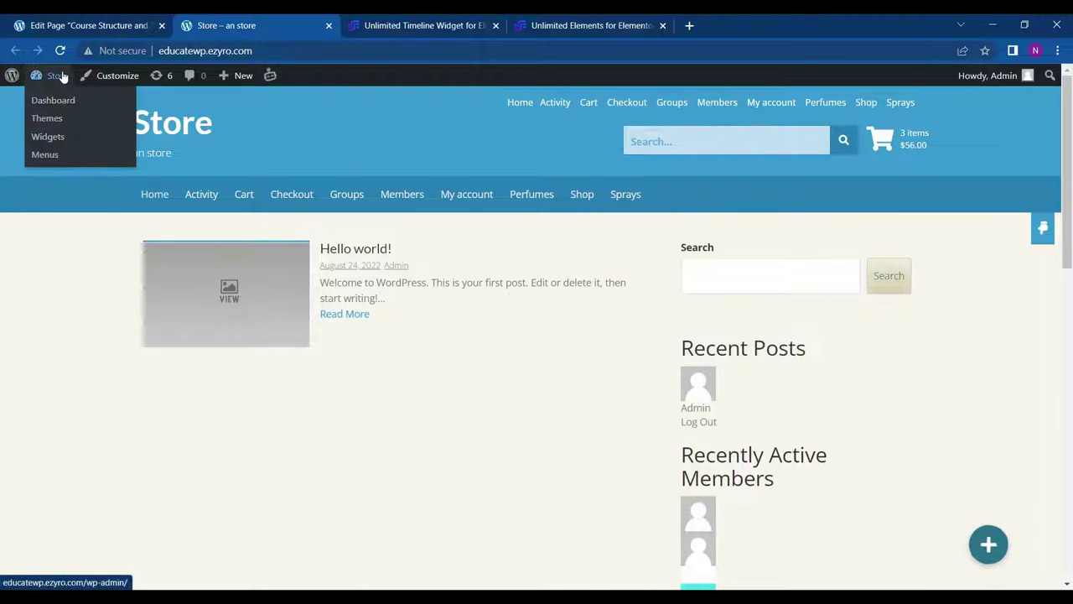
click(54, 100)
mouse_move(36, 556)
scroll(38, 558, down, 4)
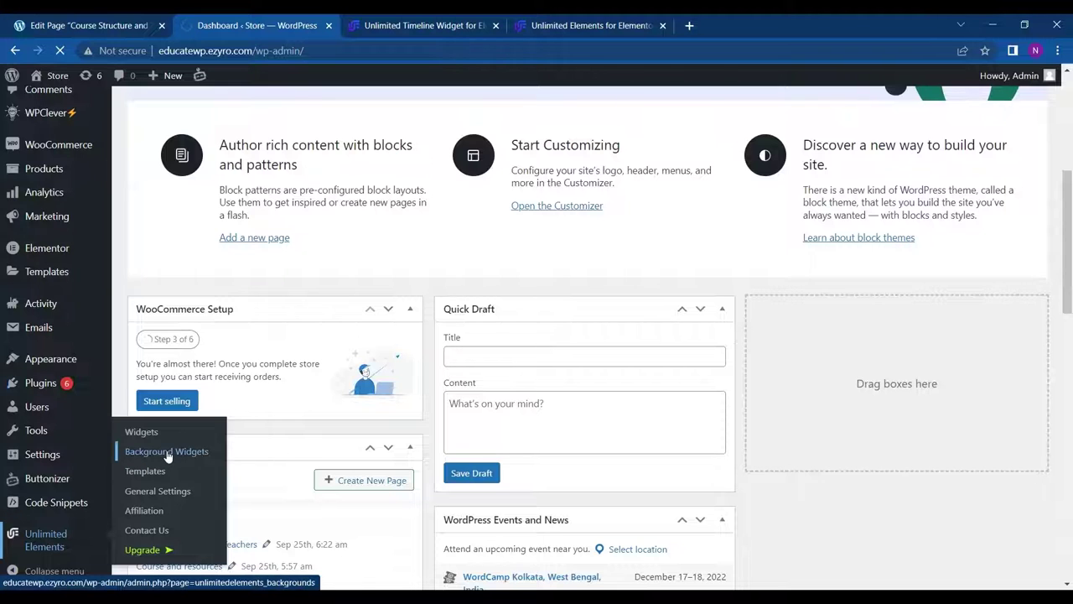
scroll(67, 501, down, 2)
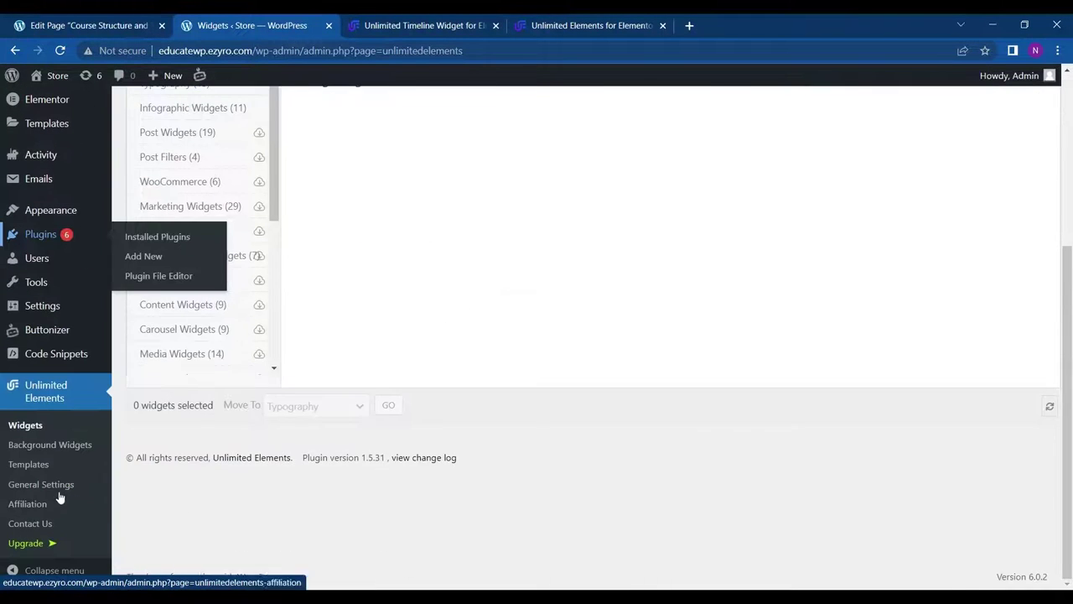
click(64, 447)
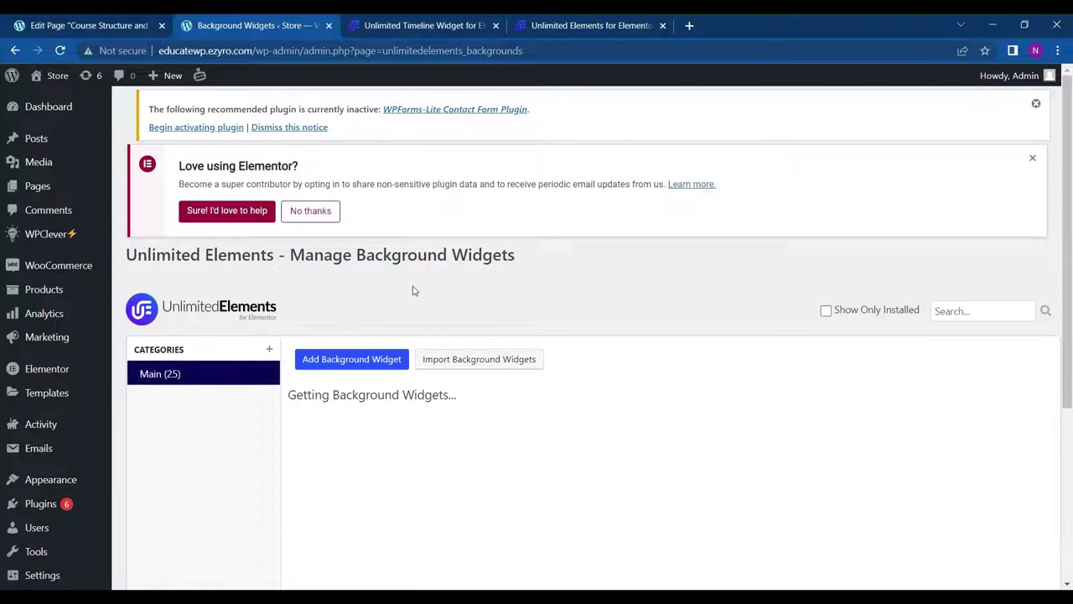
Browse the background widget catalog and install the free Bubble Float background.
scroll(413, 290, down, 1)
scroll(424, 348, down, 2)
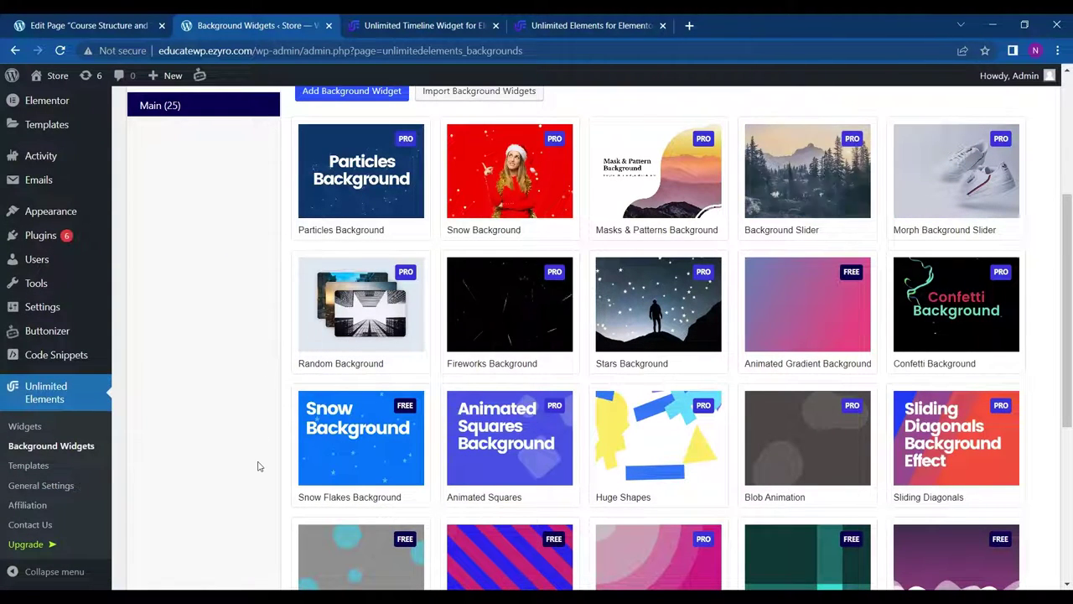
scroll(259, 466, up, 1)
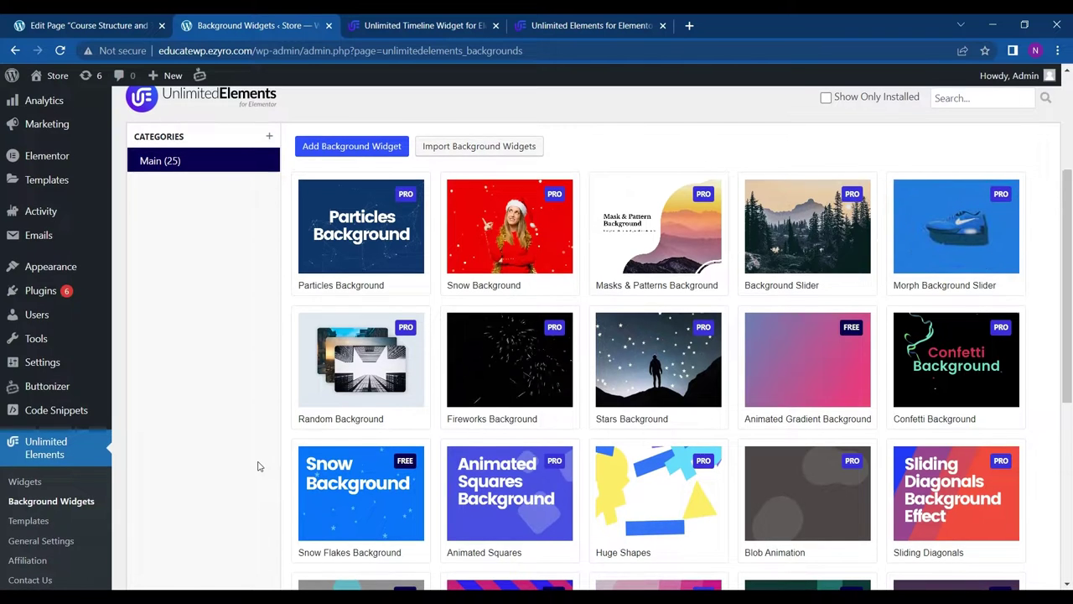
scroll(259, 466, down, 1)
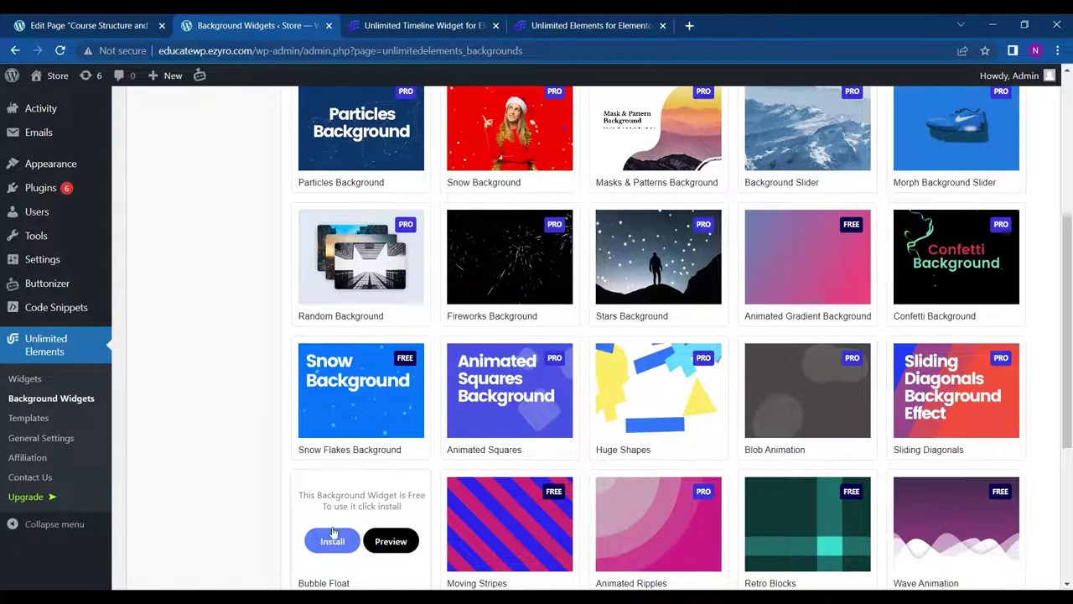
scroll(336, 528, down, 2)
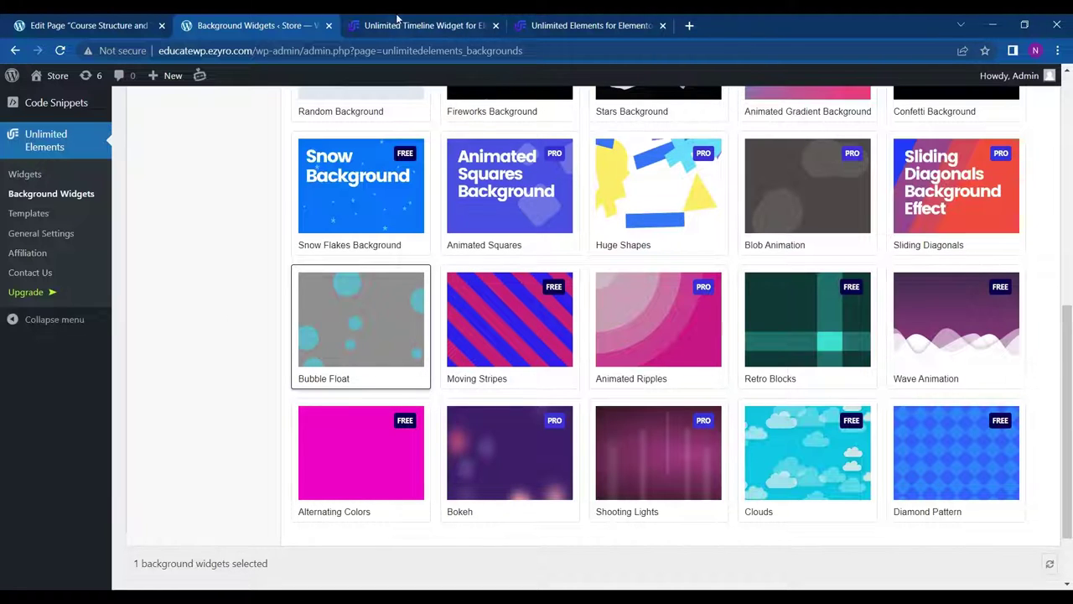
Reopen the Course Structure and Teachers page in Elementor and select the section that holds the timeline.
click(75, 24)
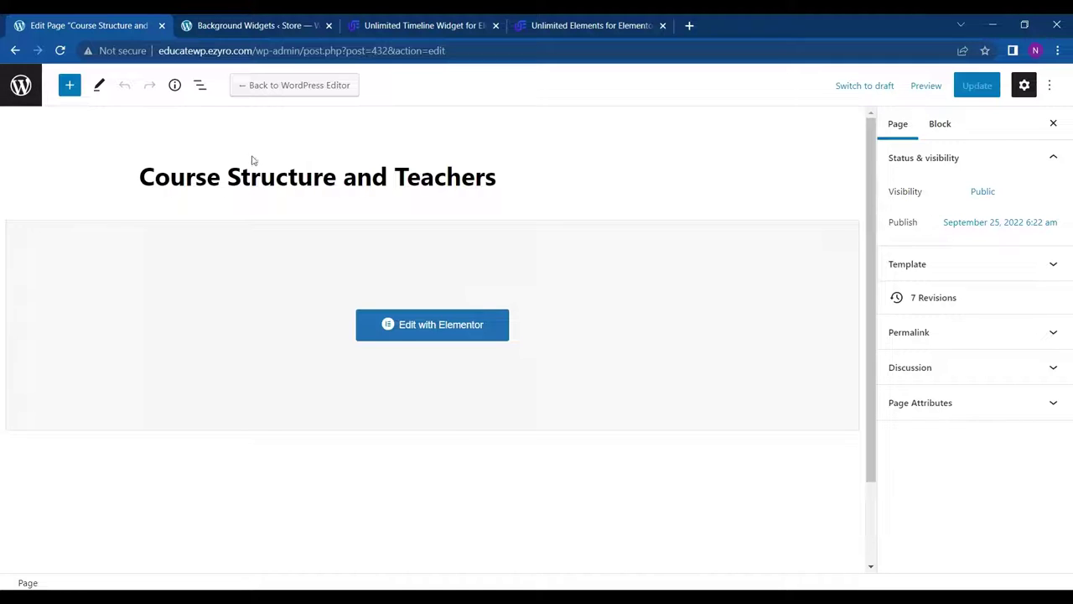
click(412, 331)
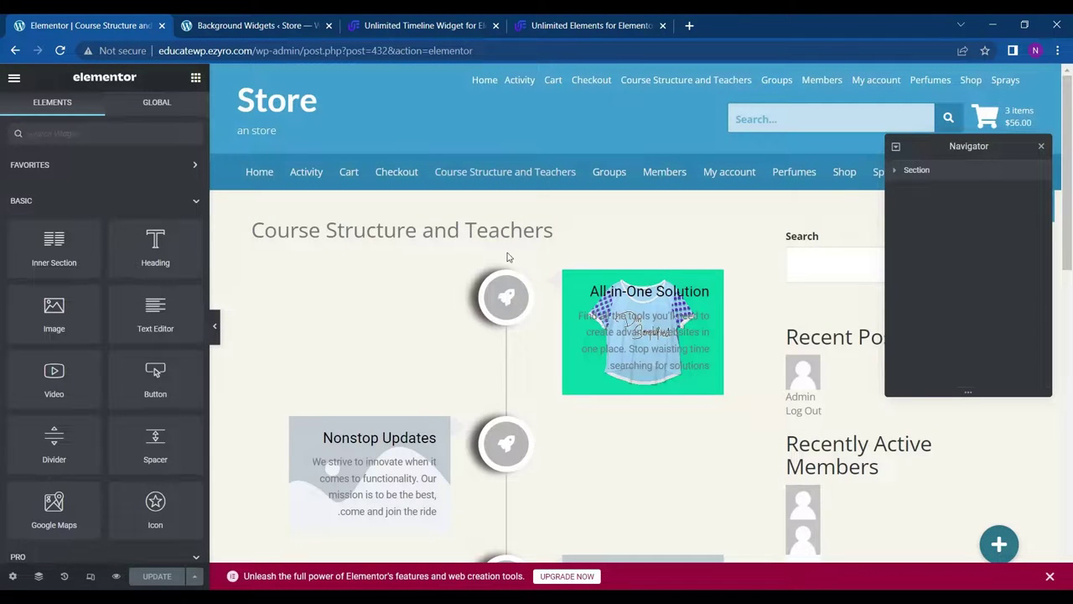
click(506, 267)
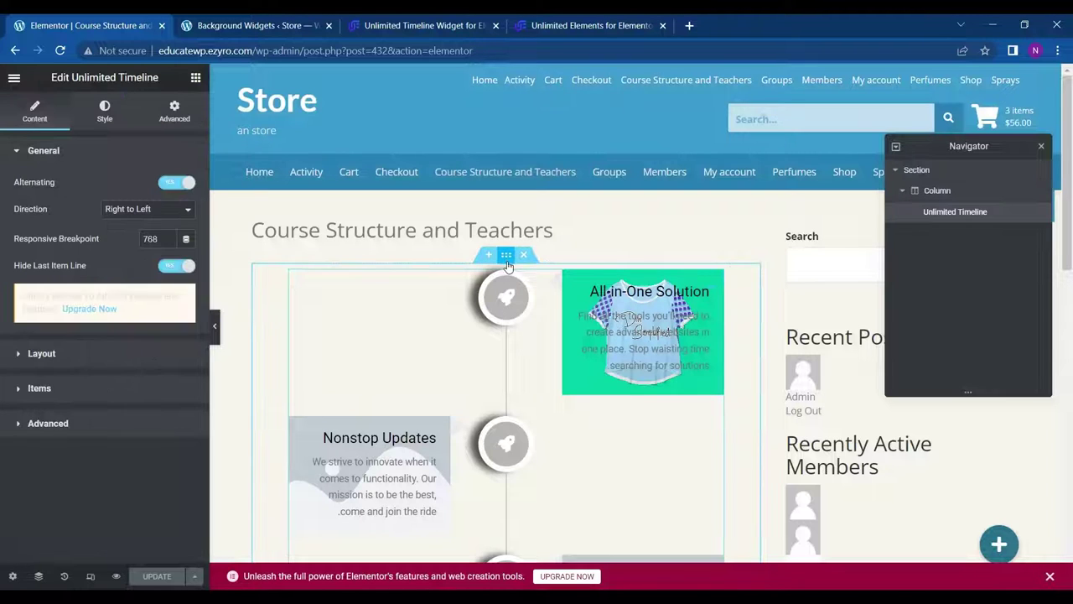
click(507, 258)
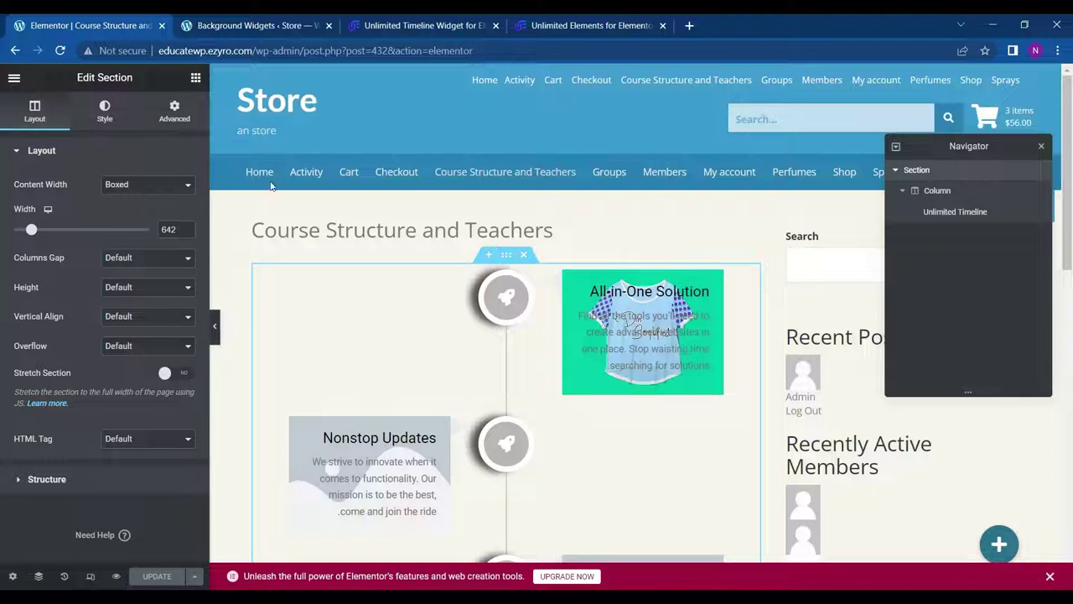
Set the section's Unlimited Background type to Bubble Float in its style settings.
click(104, 112)
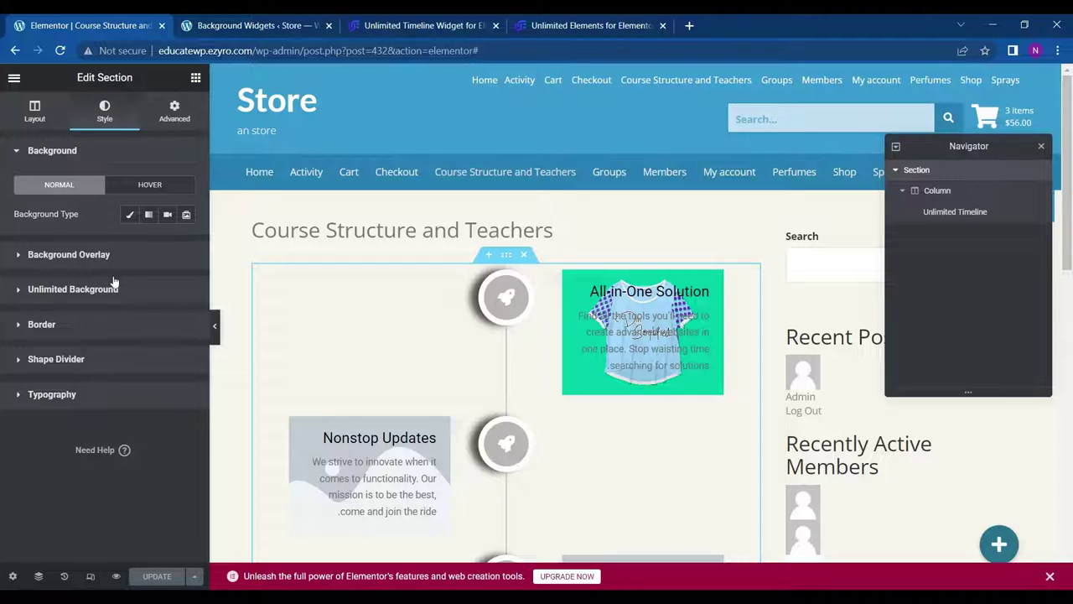
click(98, 298)
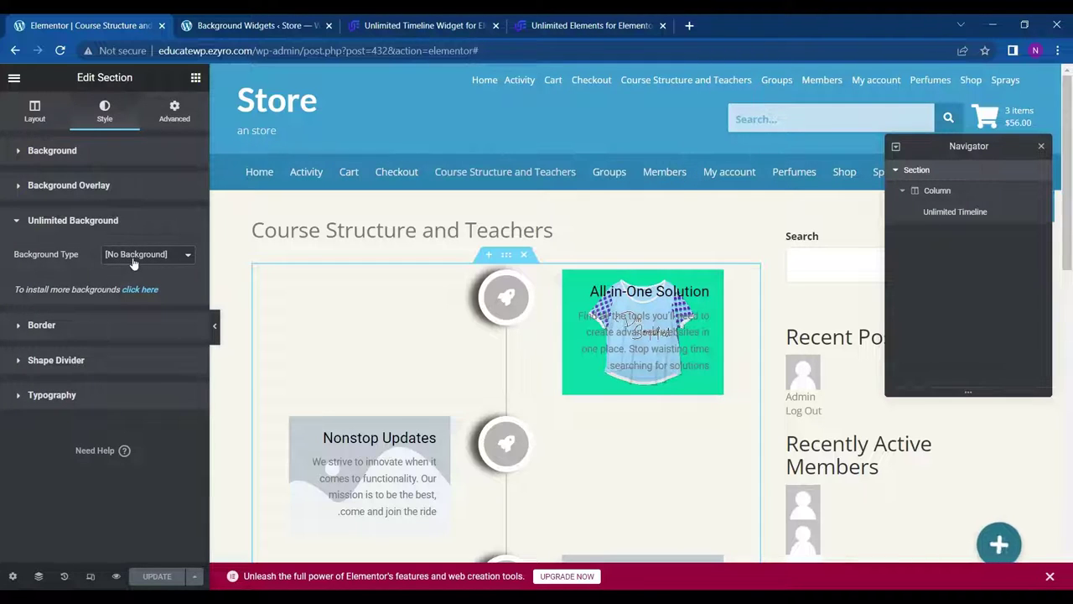
click(133, 290)
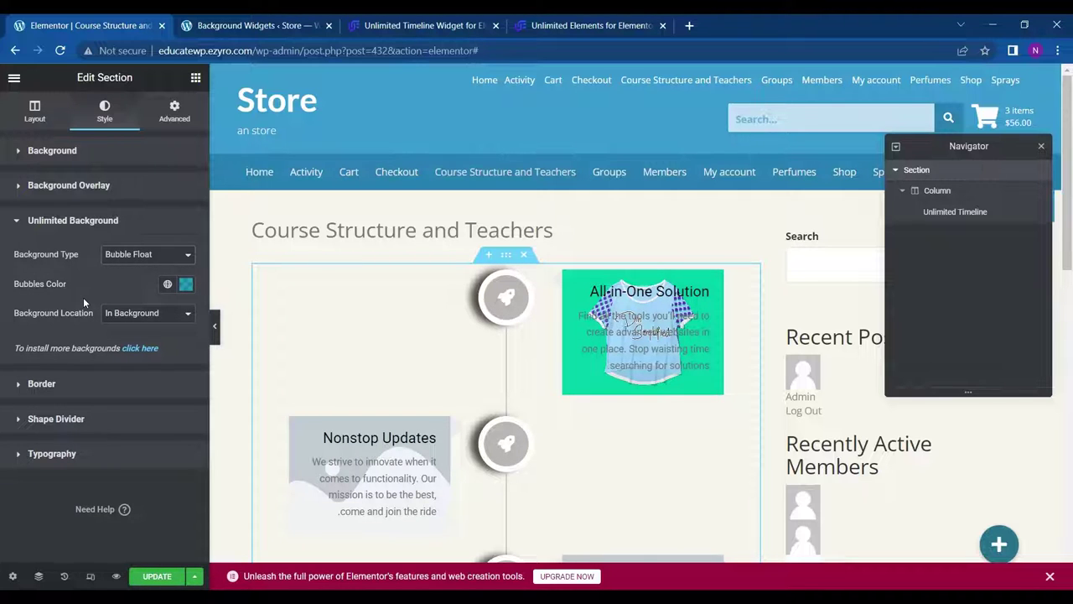
Raise the opacity of the bubbles color to make it #00E1FFD4, and update the page.
click(186, 285)
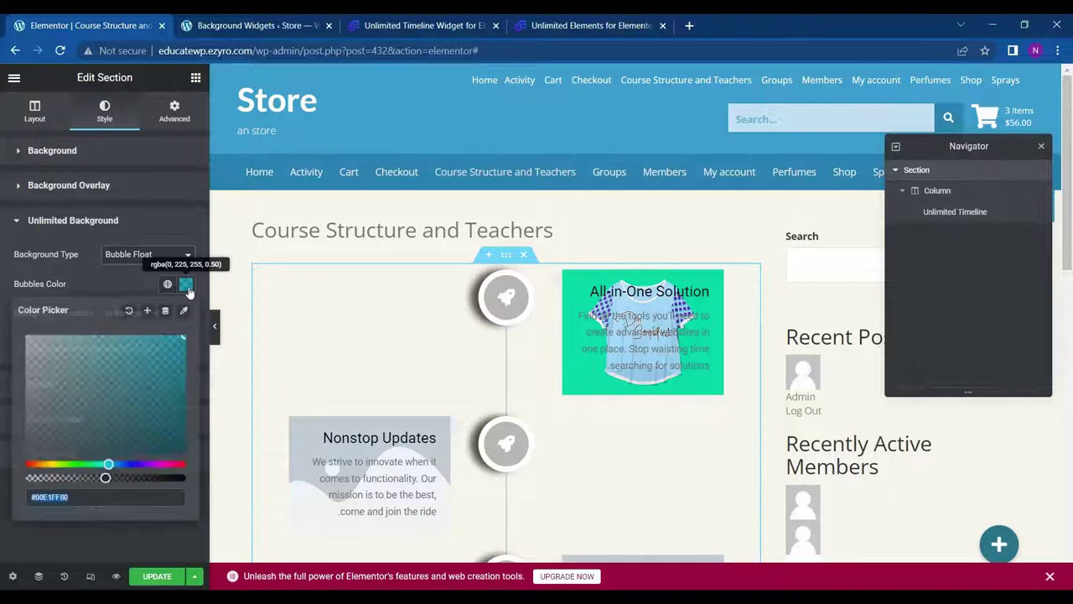
drag(106, 477, 158, 477)
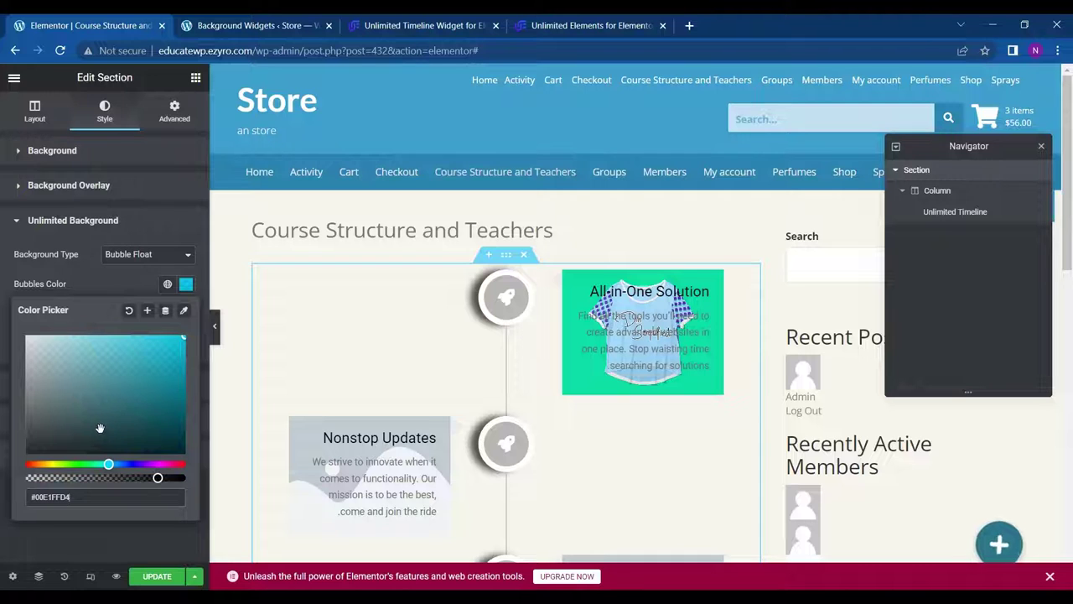
click(156, 575)
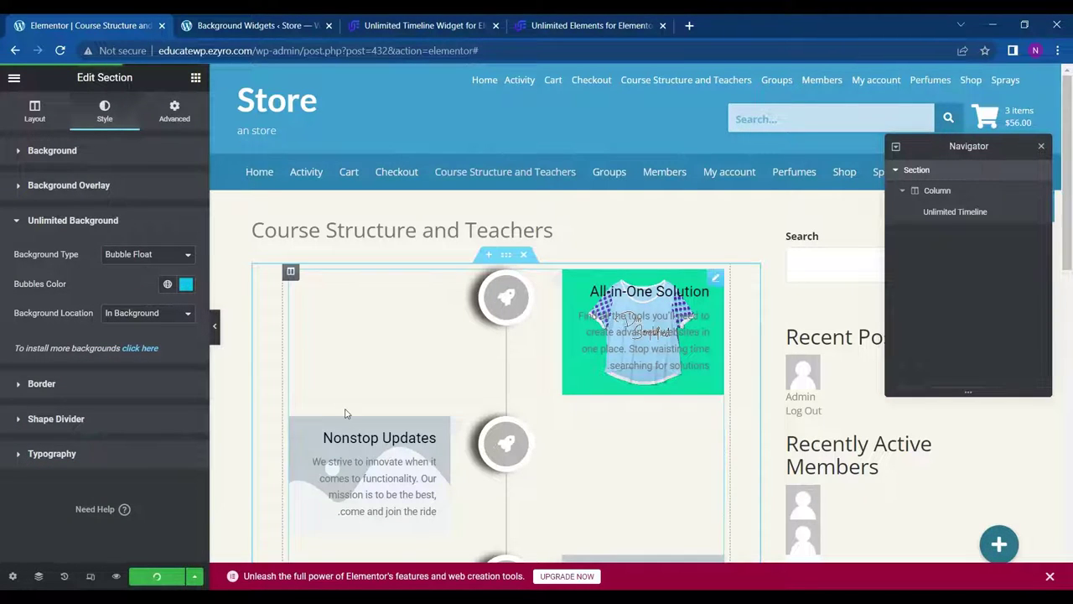
Check how the floating bubbles look behind the timeline from the first item to the last.
scroll(346, 412, down, 4)
scroll(441, 304, up, 2)
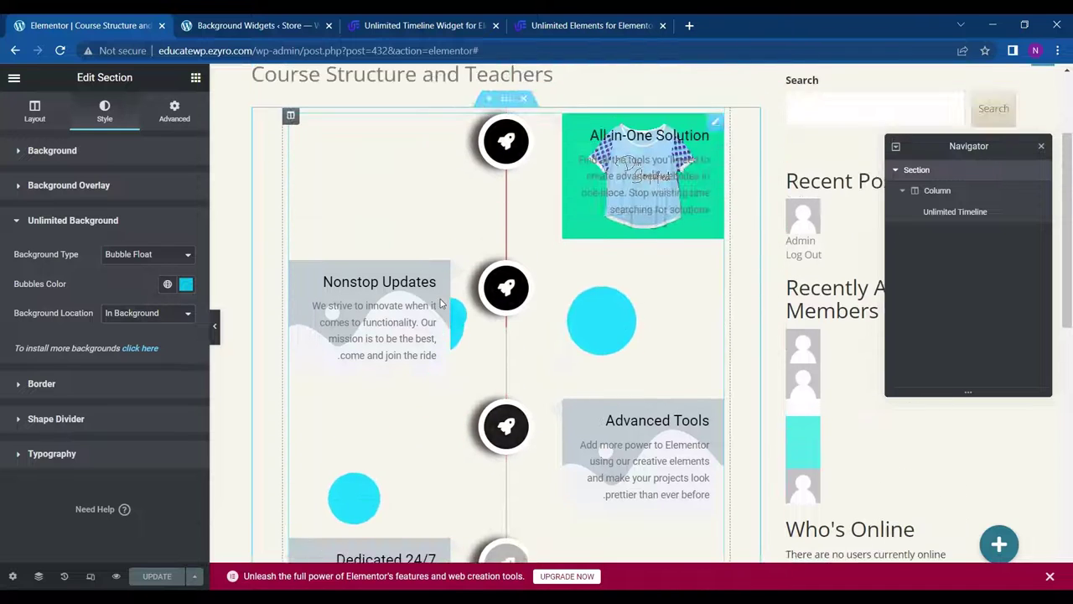
scroll(441, 304, up, 1)
scroll(441, 304, down, 2)
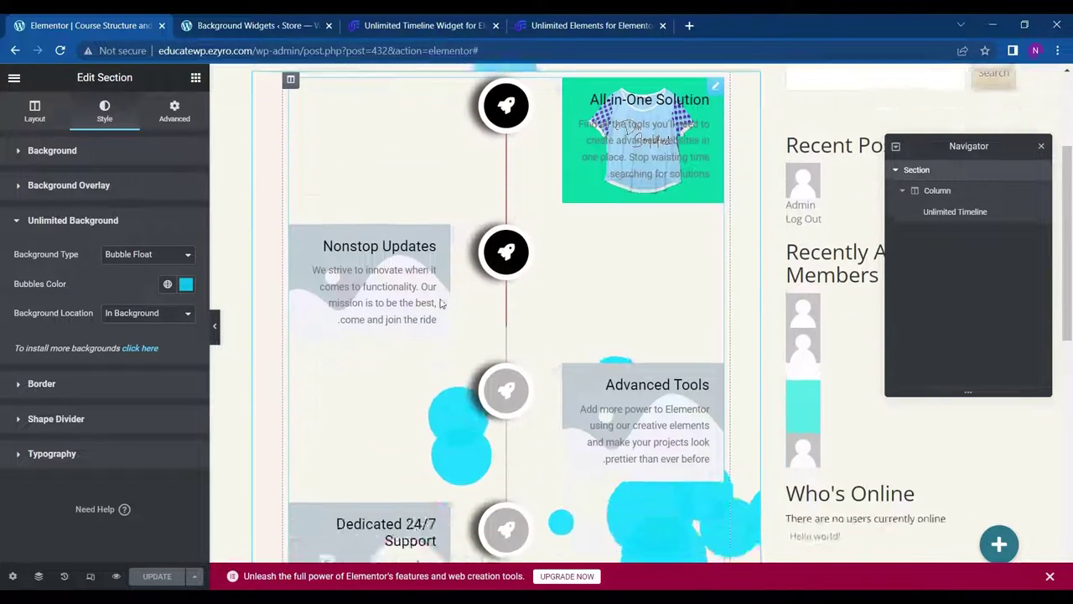
scroll(441, 303, up, 1)
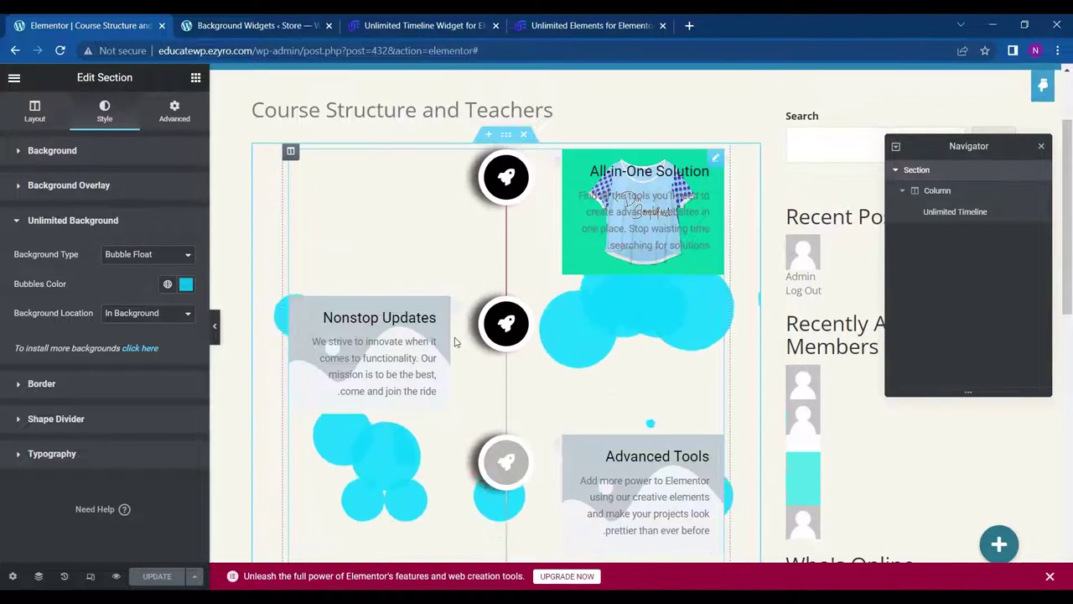
scroll(455, 342, down, 2)
scroll(455, 342, up, 2)
scroll(456, 341, down, 4)
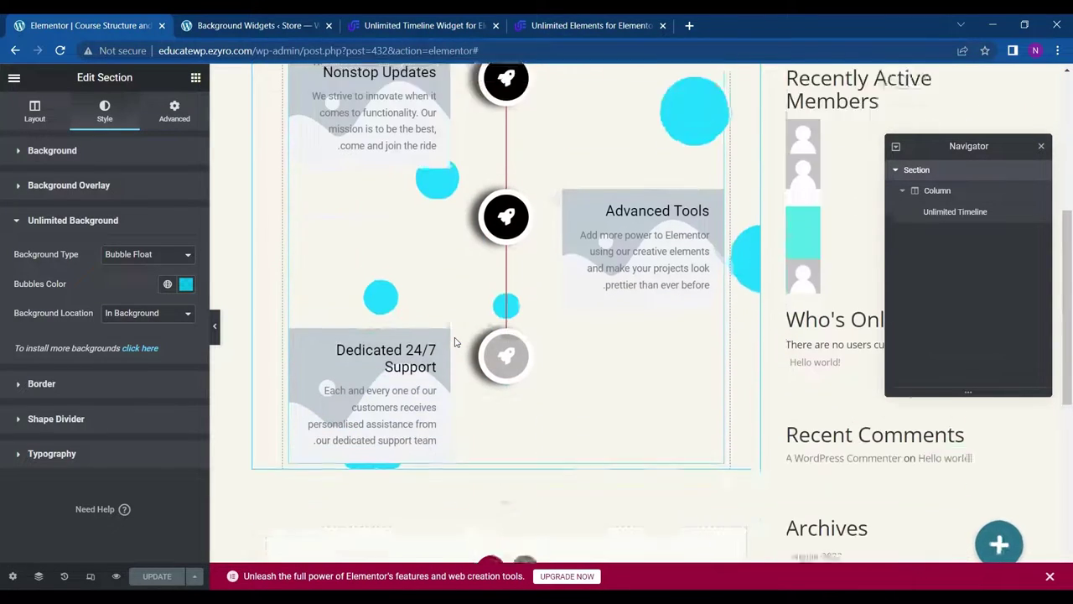
Return to the WordPress dashboard and open the Unlimited Elements widget library.
click(419, 25)
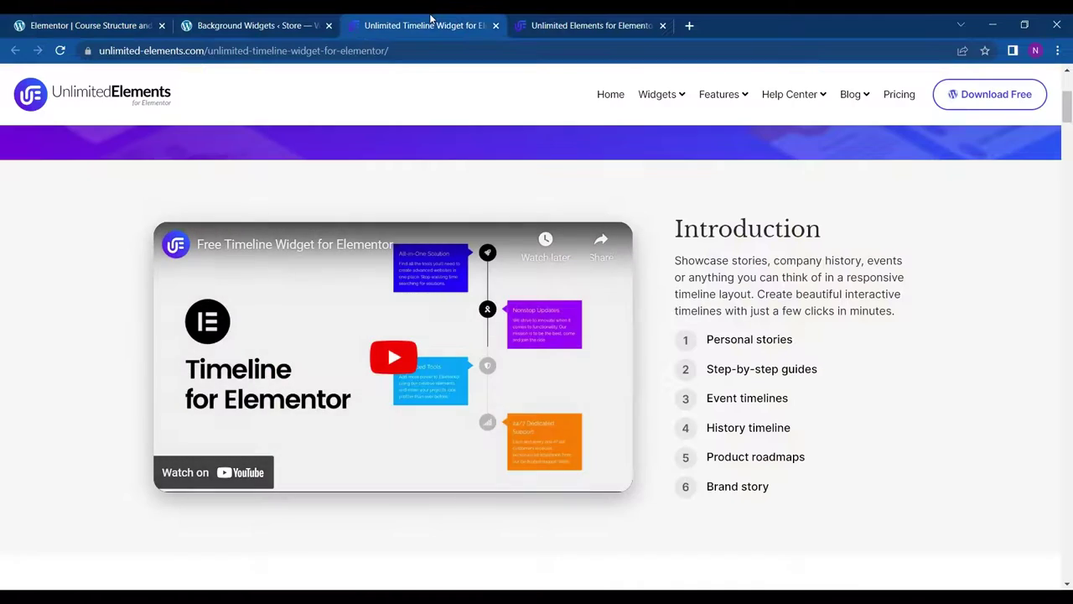
click(82, 19)
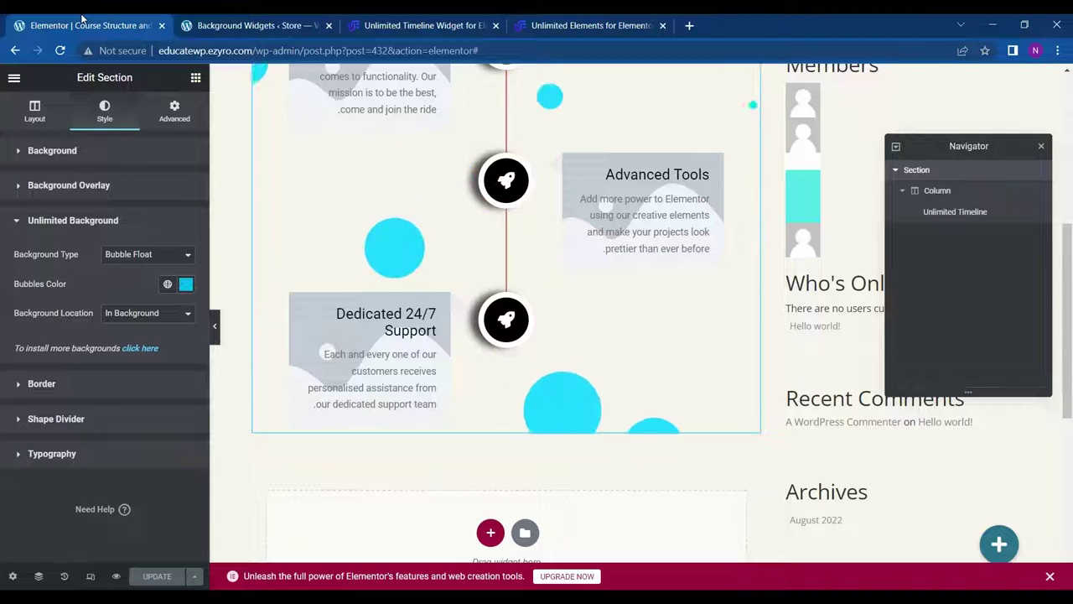
click(260, 21)
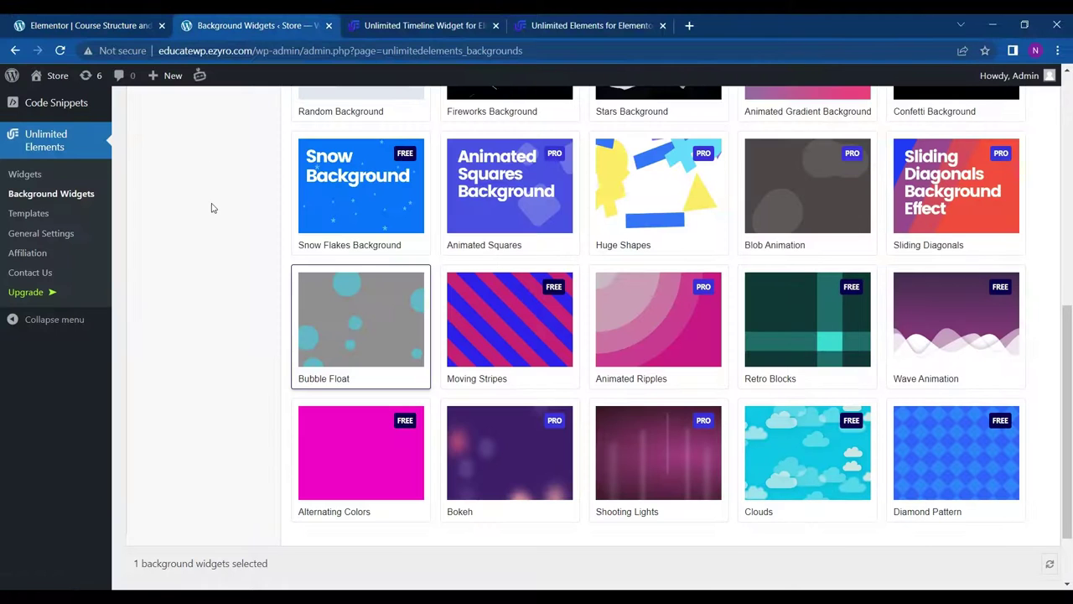
scroll(216, 213, up, 5)
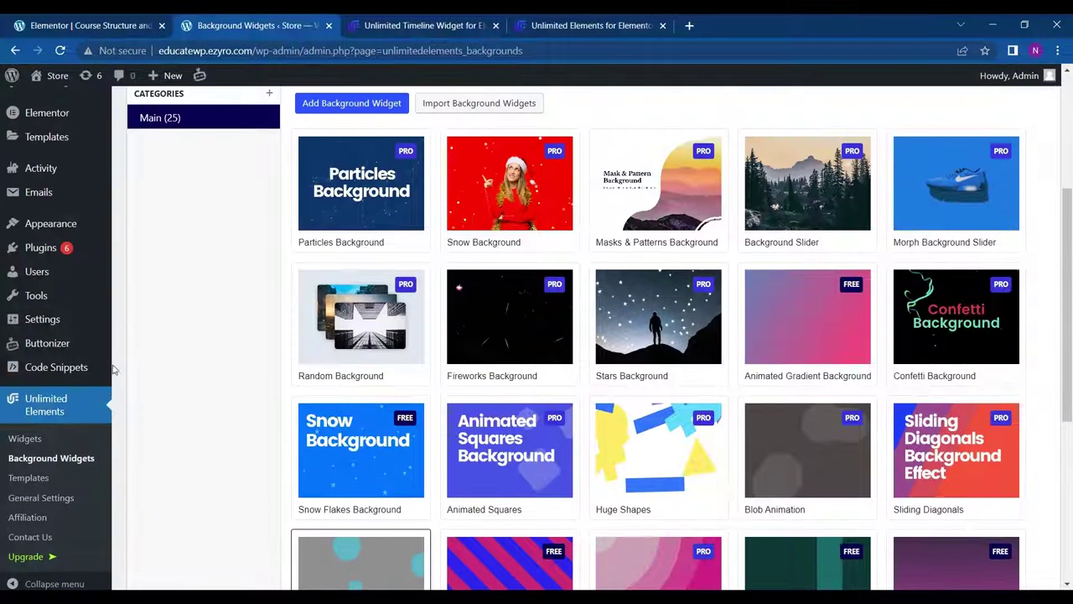
scroll(239, 320, up, 5)
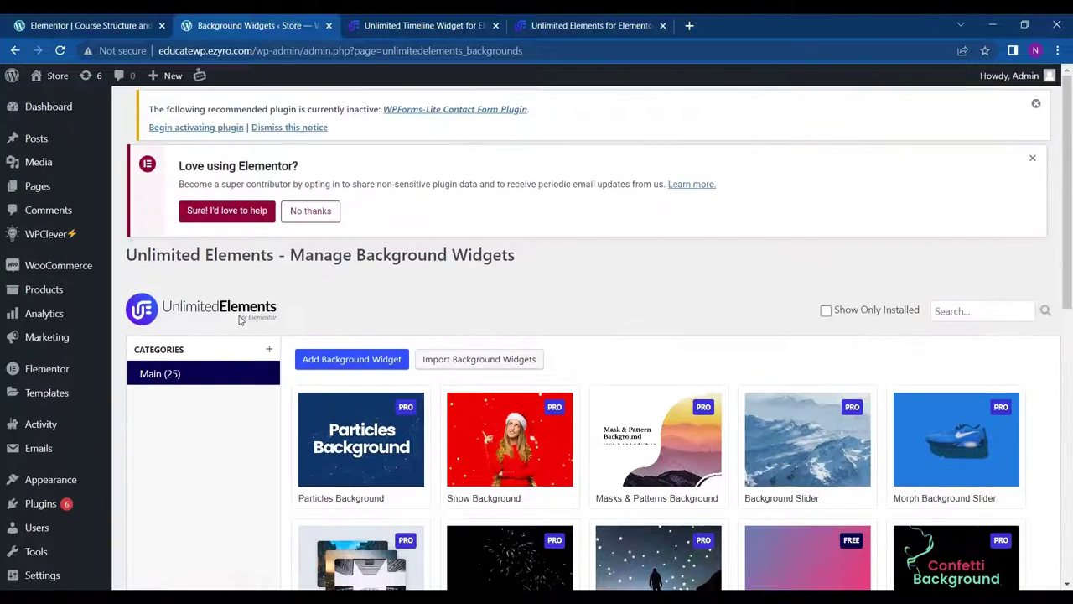
scroll(43, 539, down, 6)
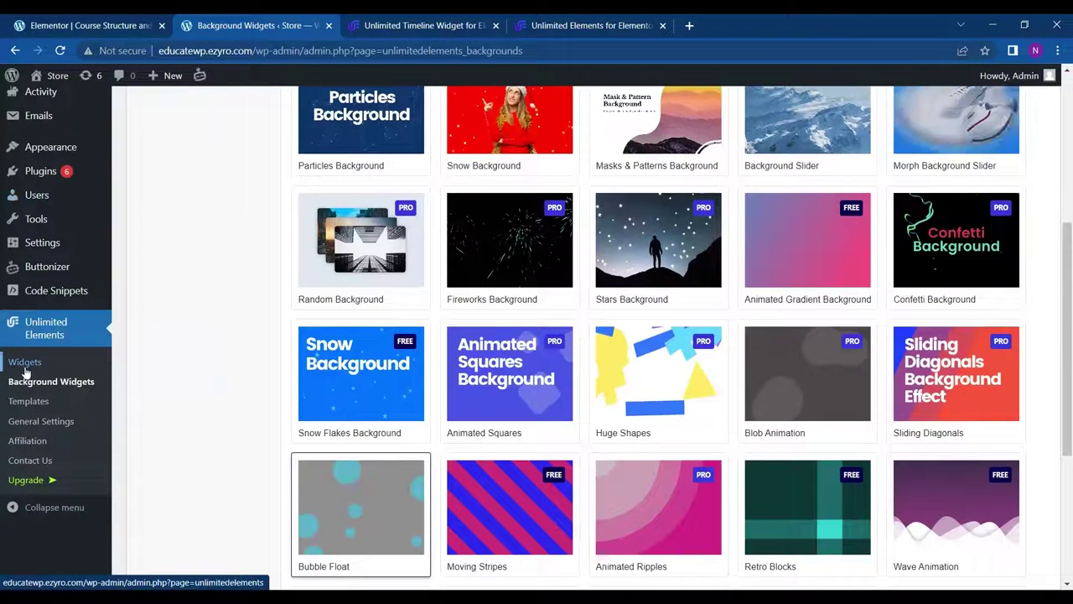
click(25, 367)
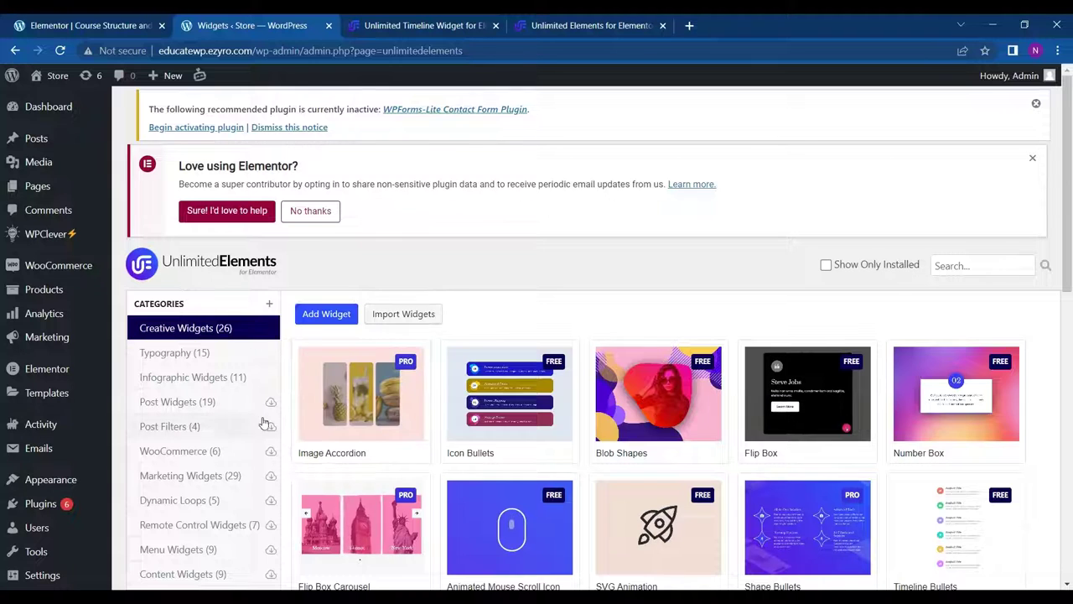
Install the free Team Member Card widget from the Team Members category.
scroll(193, 464, down, 2)
scroll(202, 482, down, 1)
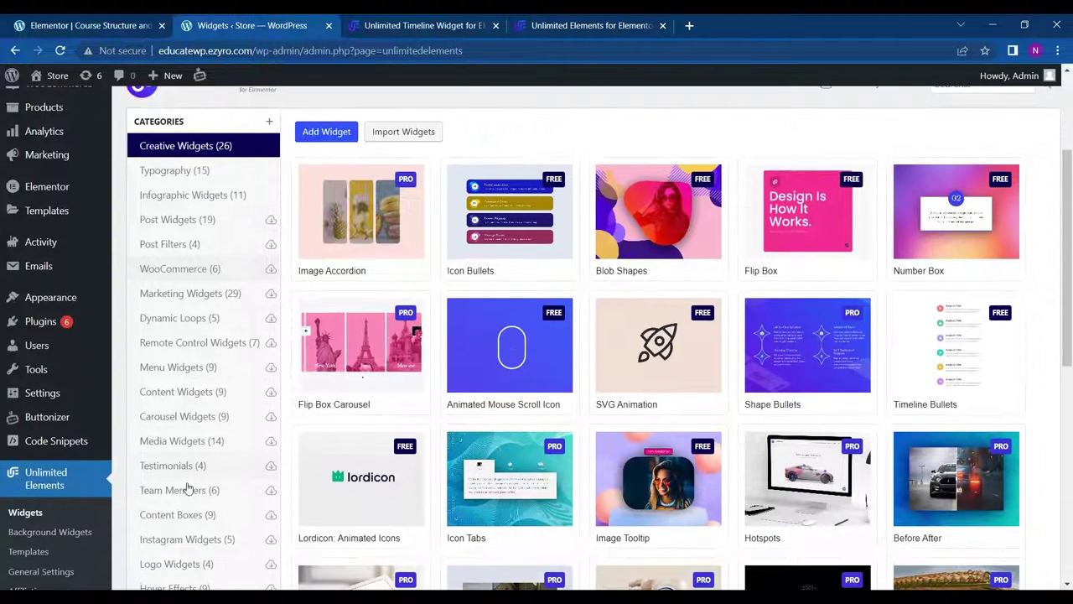
click(185, 492)
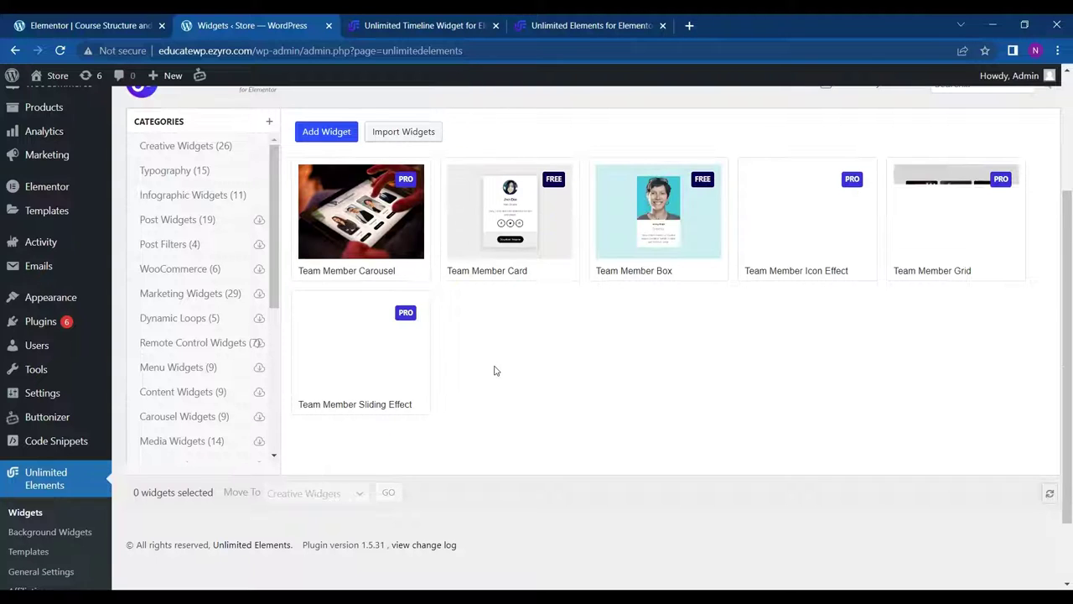
mouse_move(541, 248)
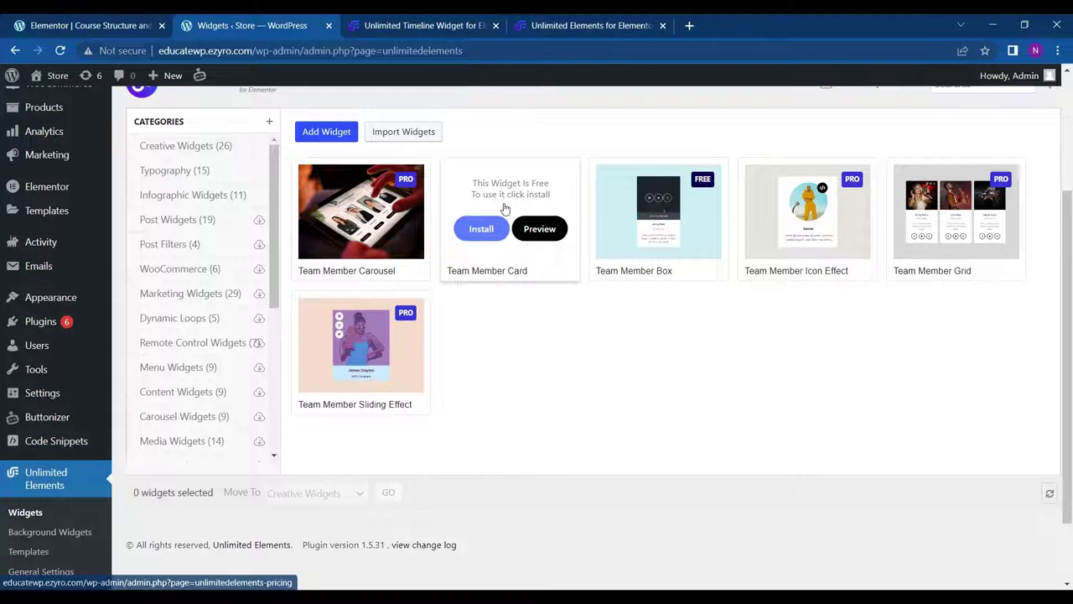
click(482, 231)
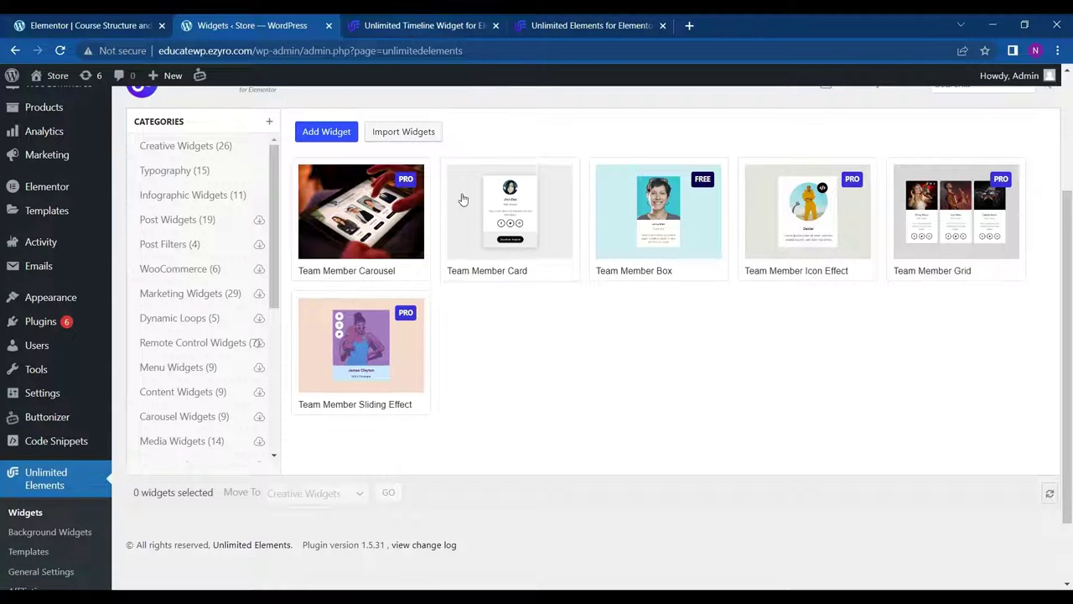
Return to the Elementor editor and add an Inner Section above the timeline, removing one of its two columns.
click(415, 25)
click(153, 18)
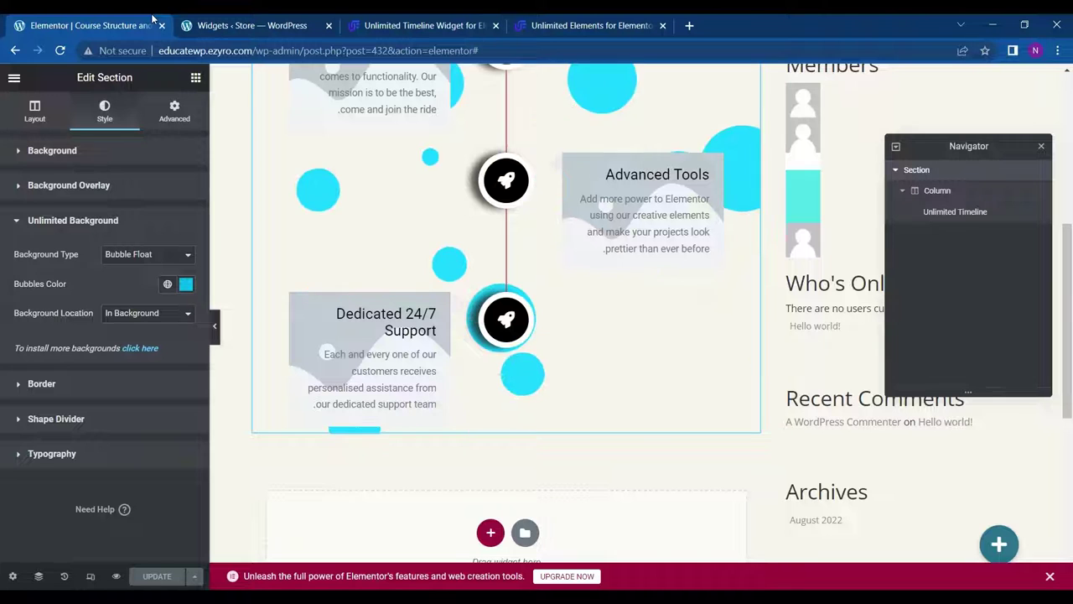
scroll(262, 249, up, 2)
scroll(262, 250, up, 1)
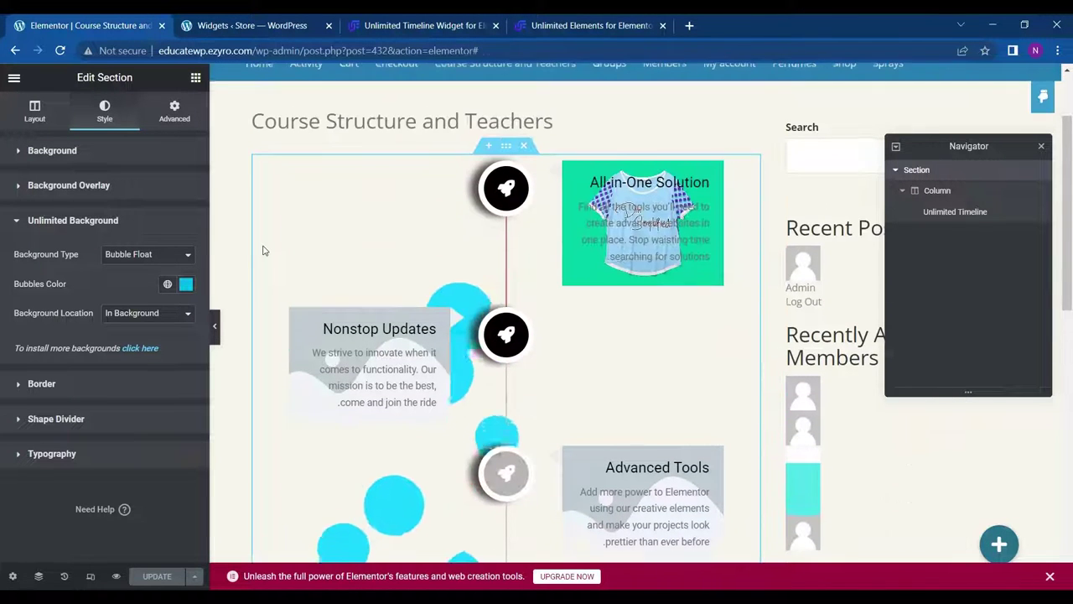
click(35, 109)
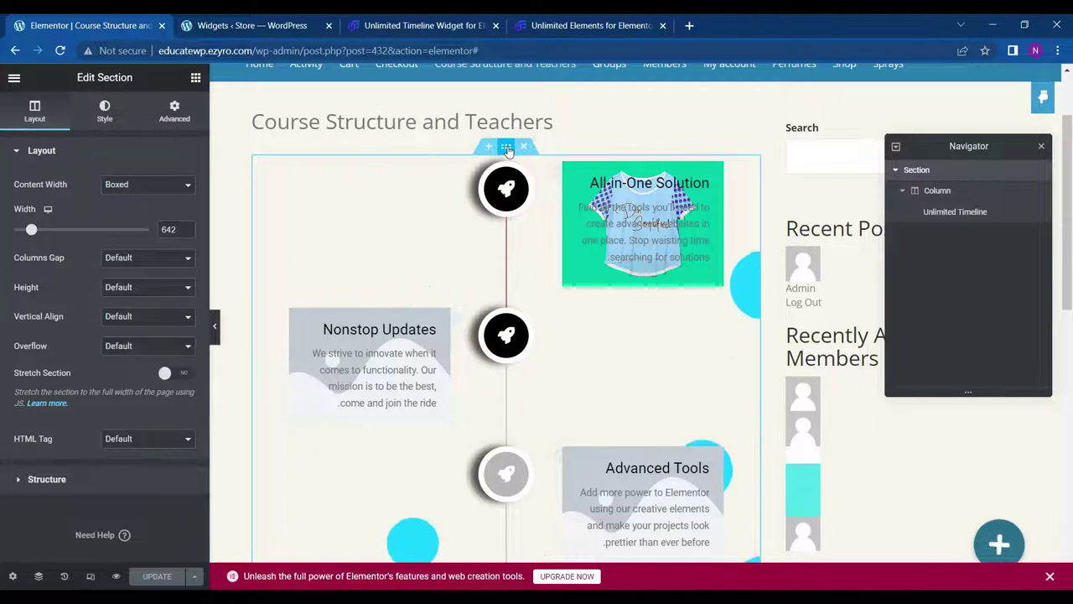
scroll(508, 149, up, 1)
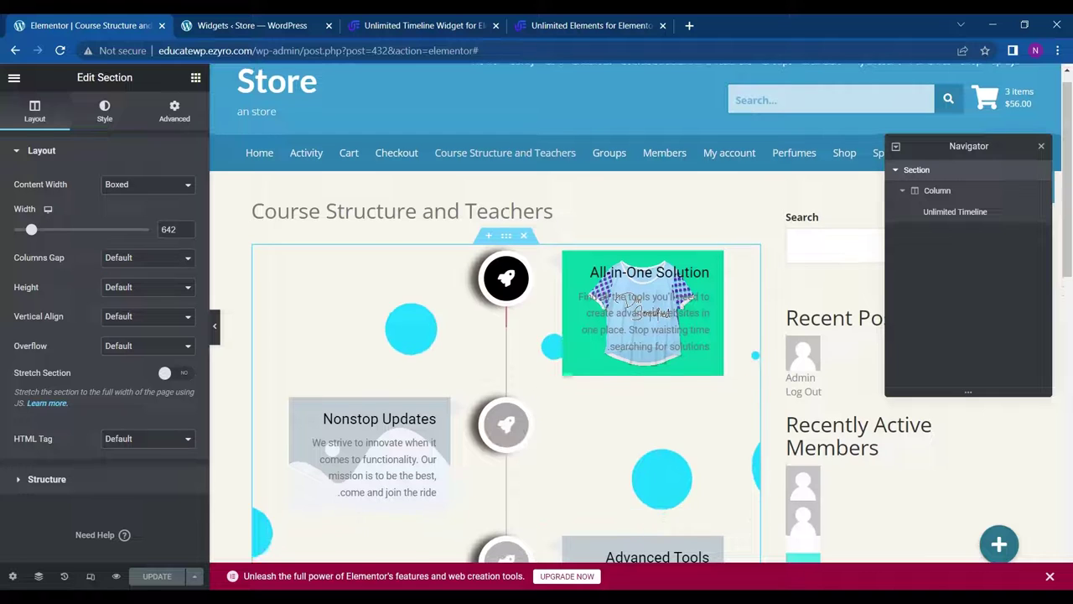
click(428, 234)
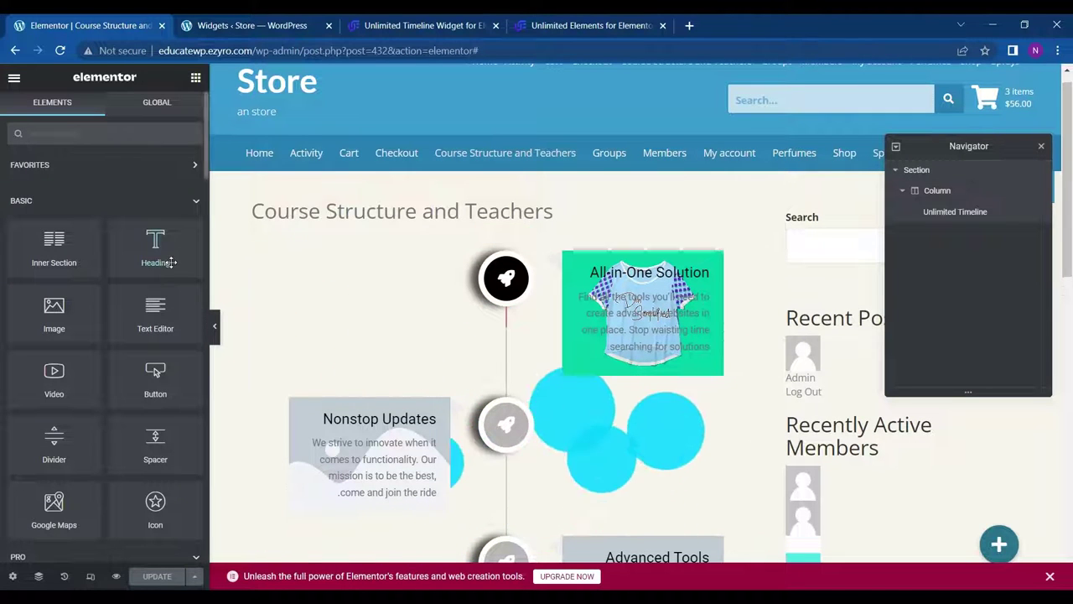
drag(56, 250, 498, 272)
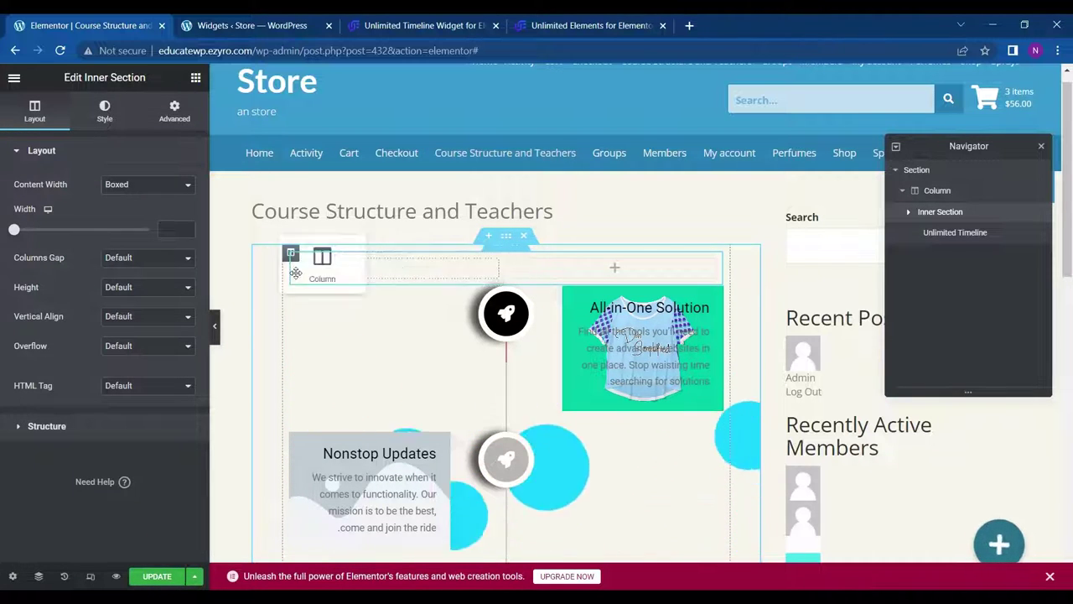
right_click(295, 265)
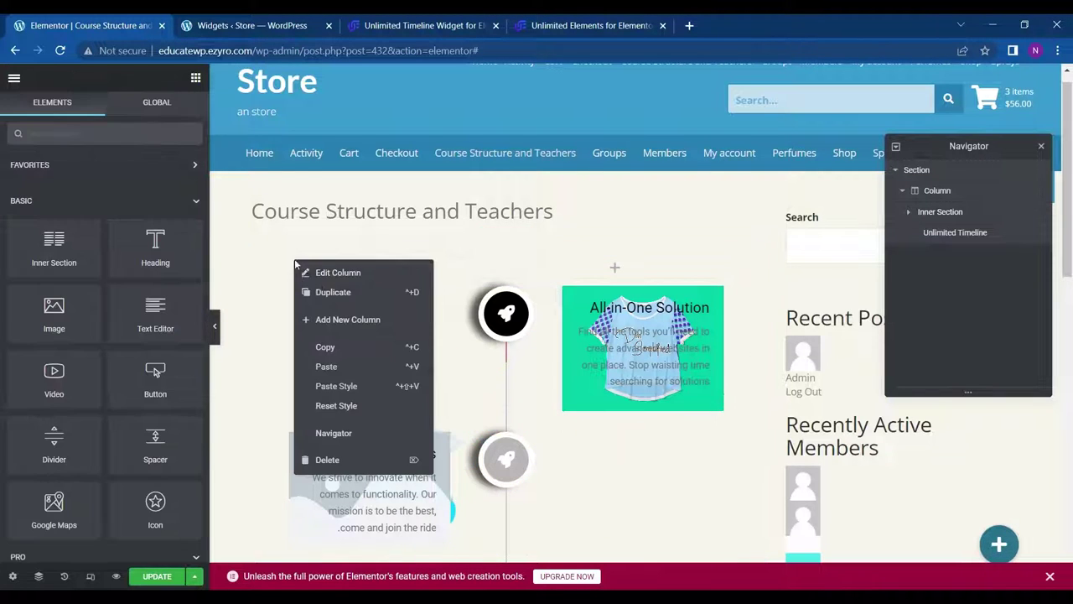
key(Escape)
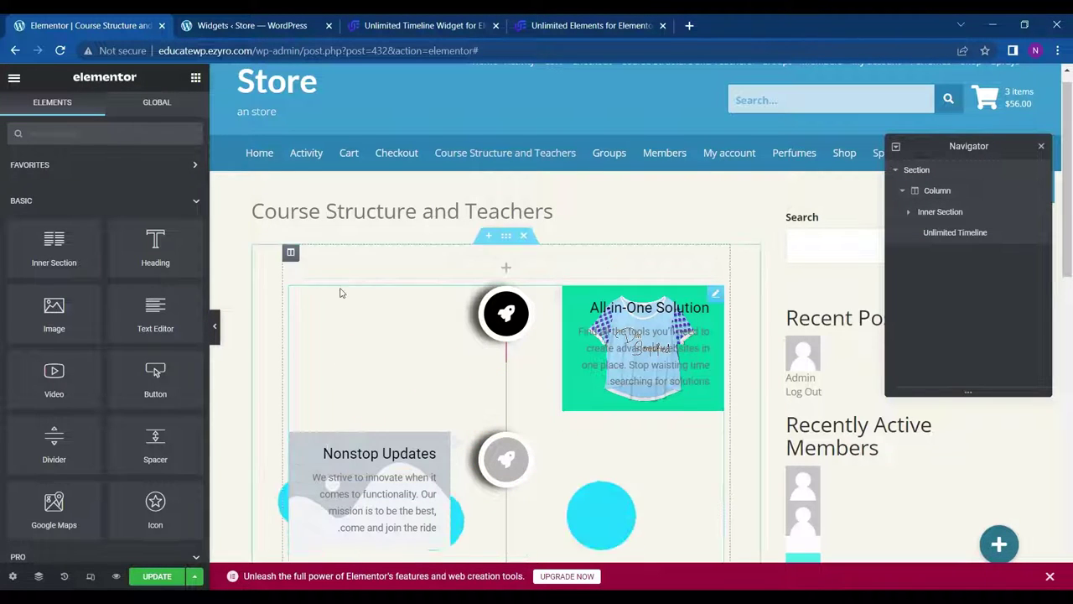
Move the single-column inner section from above the Unlimited Timeline to directly below its last item.
drag(291, 257, 374, 436)
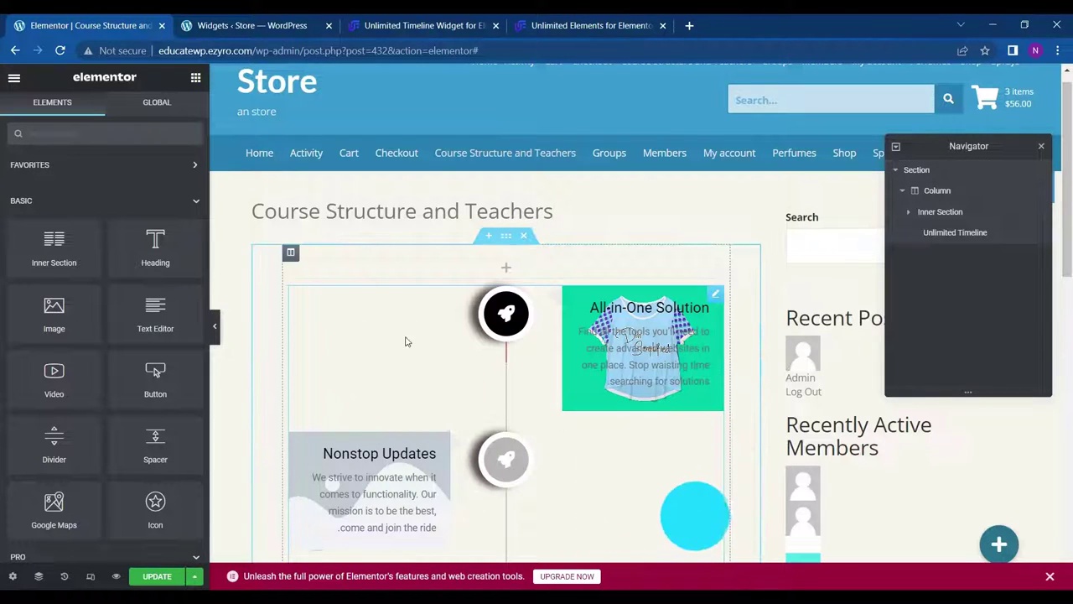
click(300, 310)
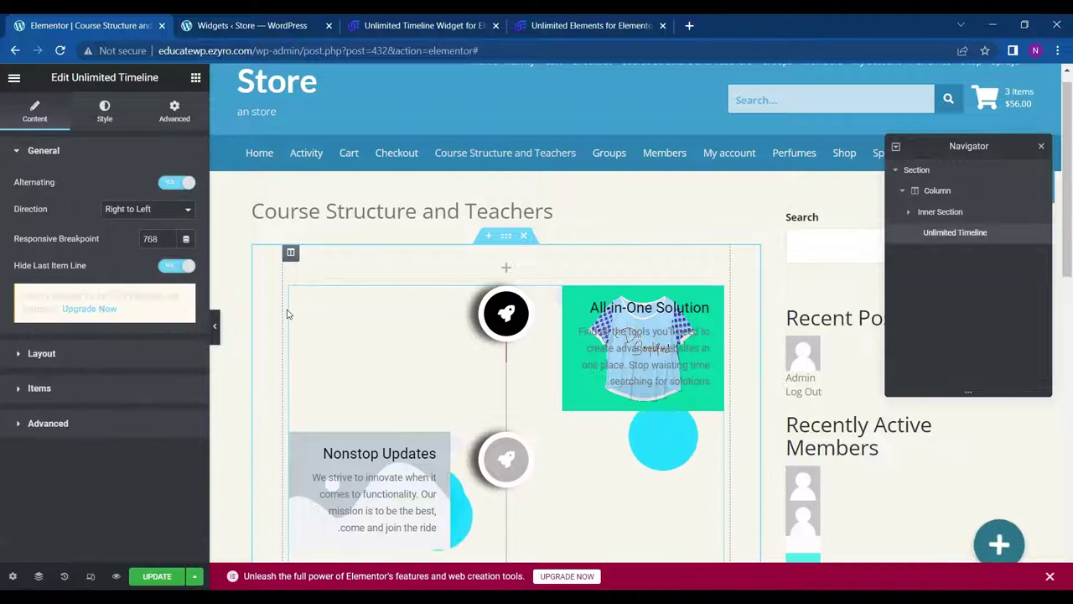
scroll(362, 328, down, 1)
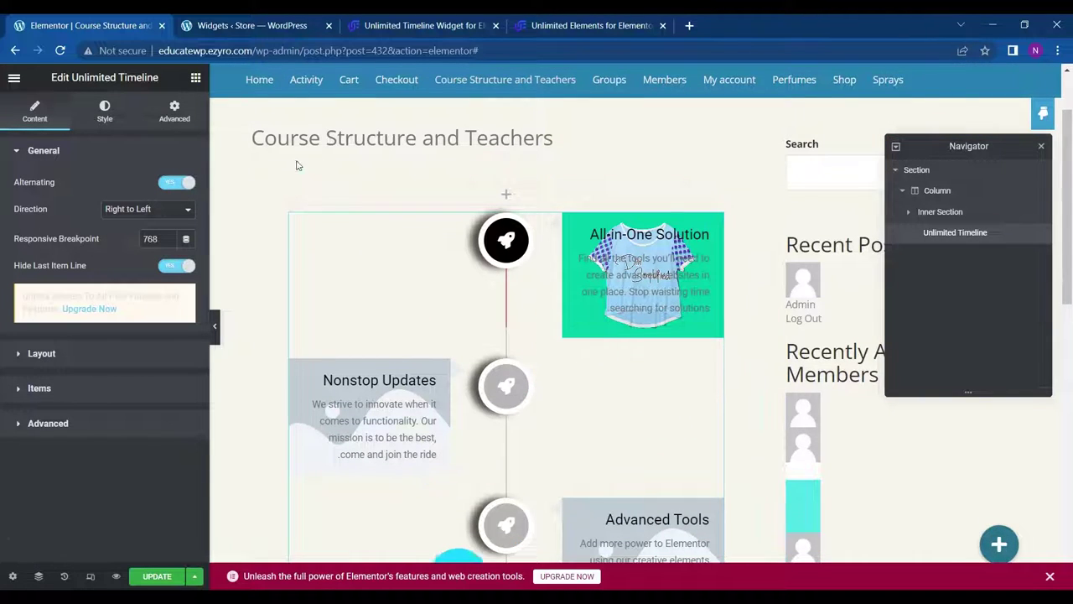
drag(291, 180, 366, 567)
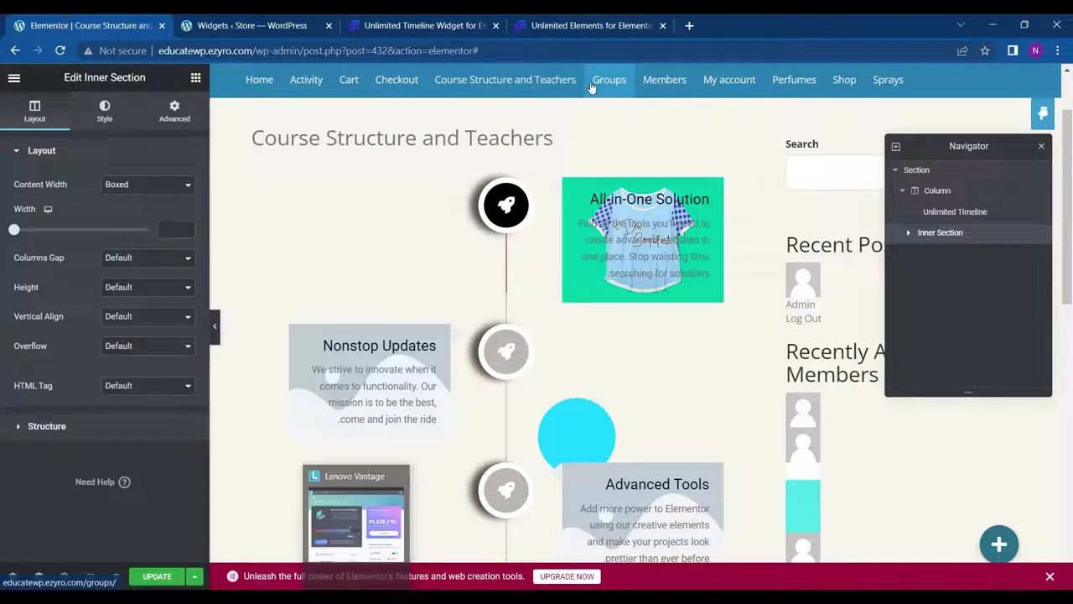
drag(366, 567, 367, 553)
scroll(457, 256, down, 3)
scroll(457, 256, down, 2)
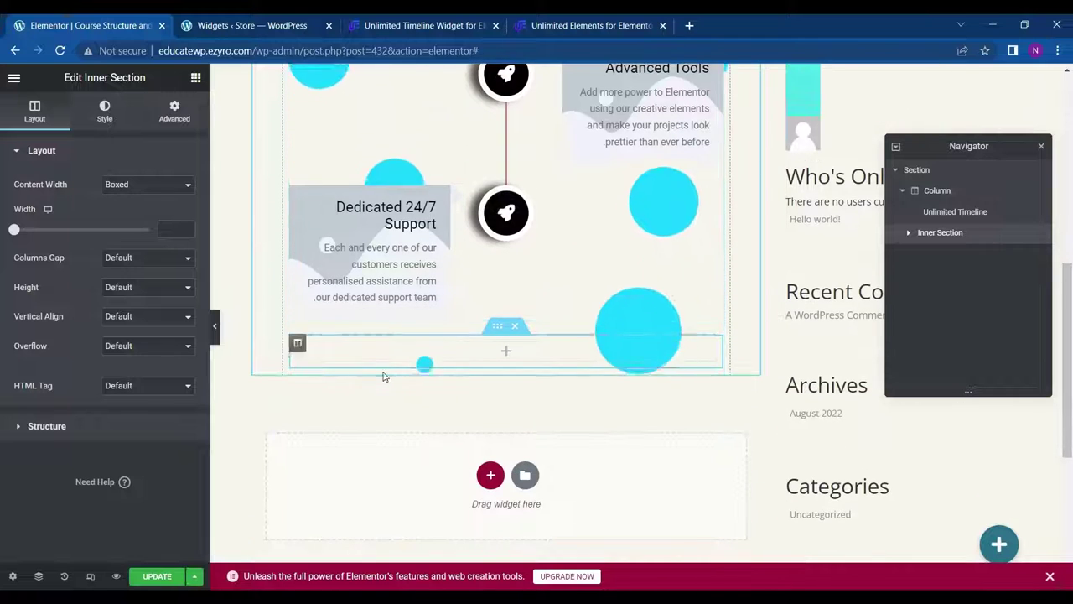
Search the elements for "tea" and place the Team Member Card in the inner section below the timeline.
click(475, 348)
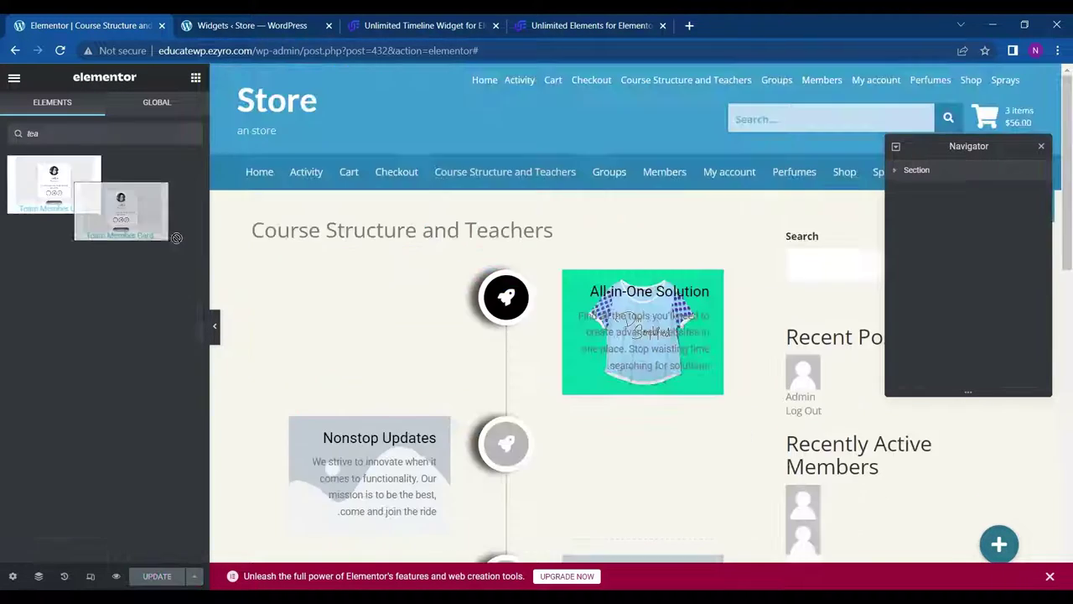
drag(135, 227, 9, 239)
scroll(272, 266, down, 4)
scroll(272, 265, down, 4)
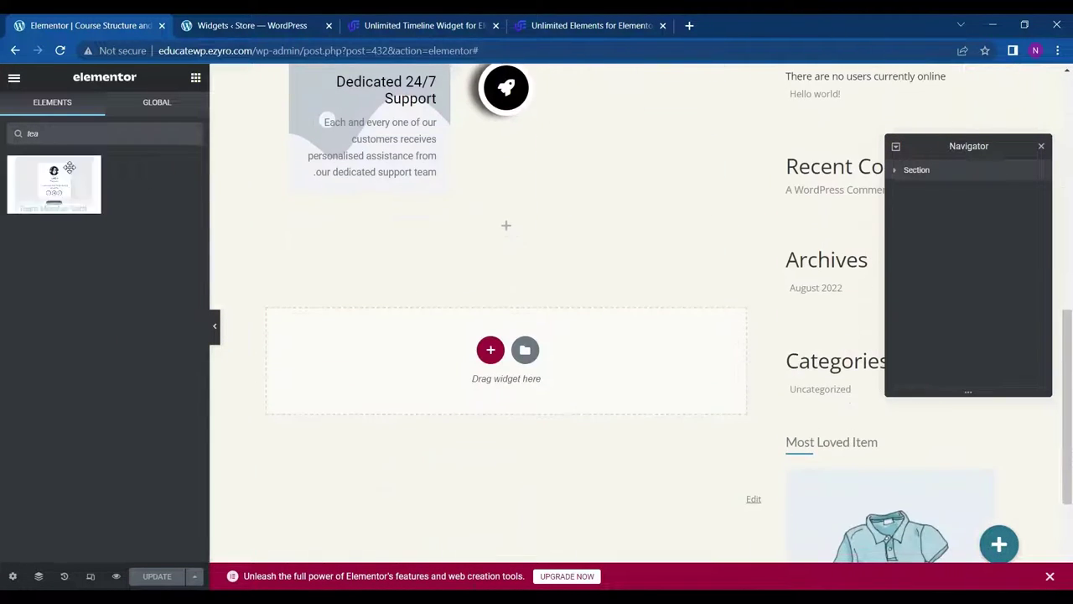
drag(386, 144, 510, 228)
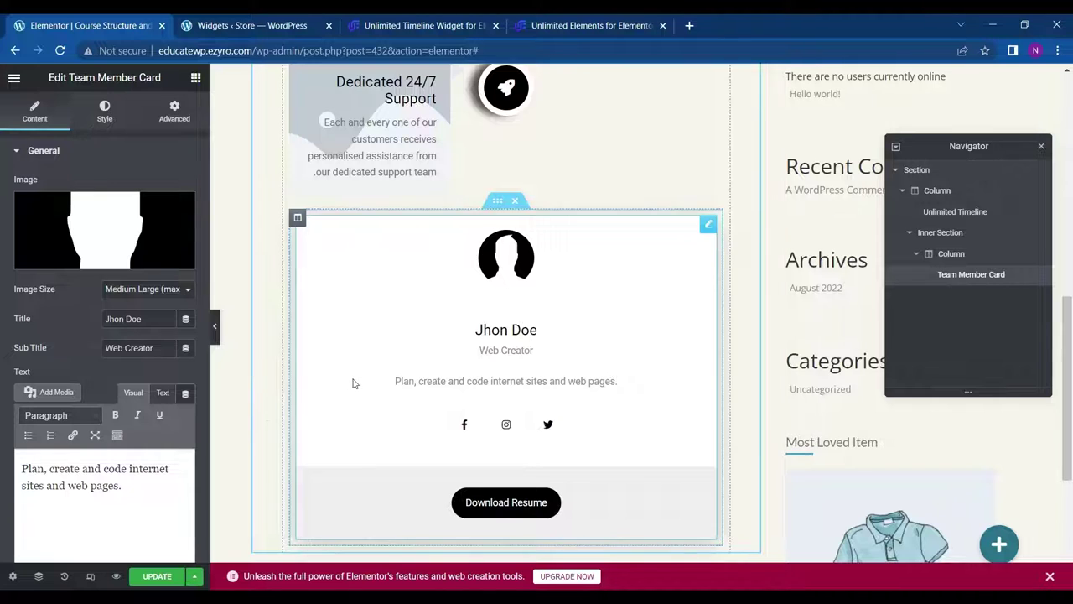
Examine the Team Member Card's photo, text, social icons and resume button, along with its content and style settings.
scroll(353, 383, down, 1)
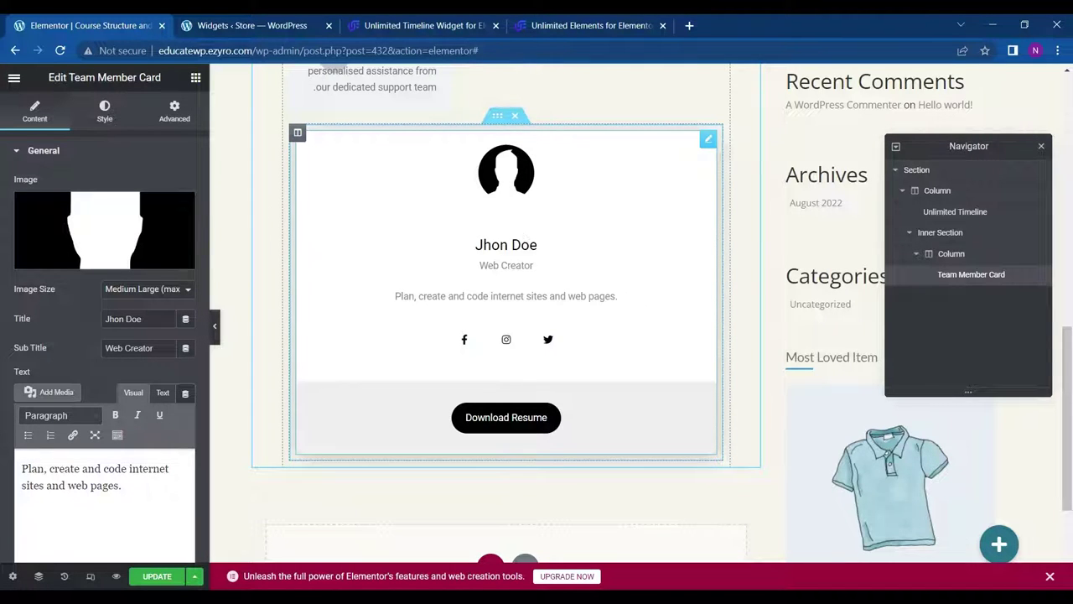
scroll(506, 310, down, 1)
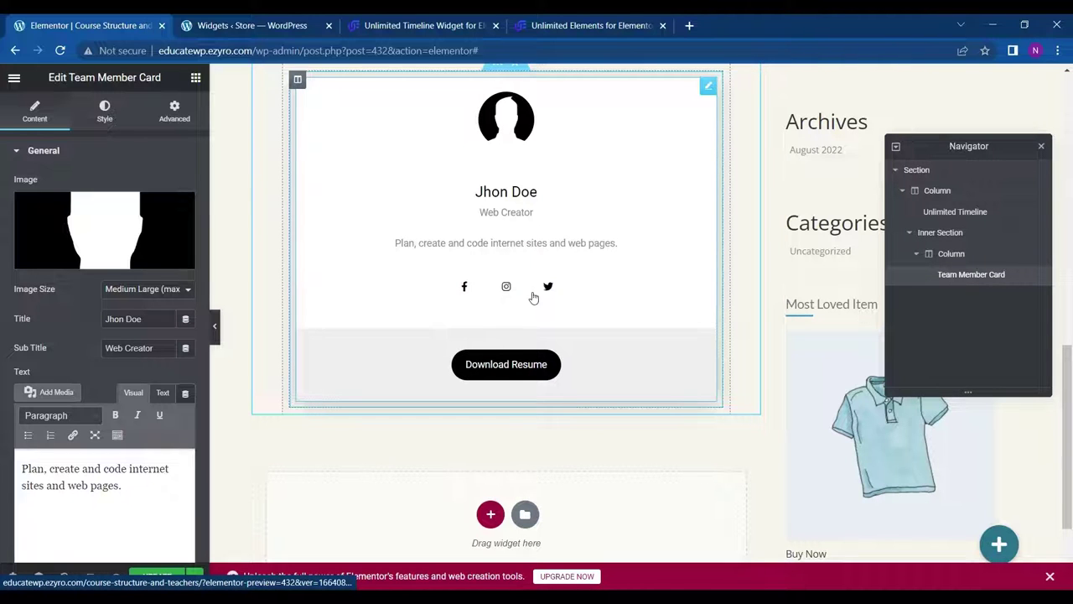
scroll(534, 297, down, 1)
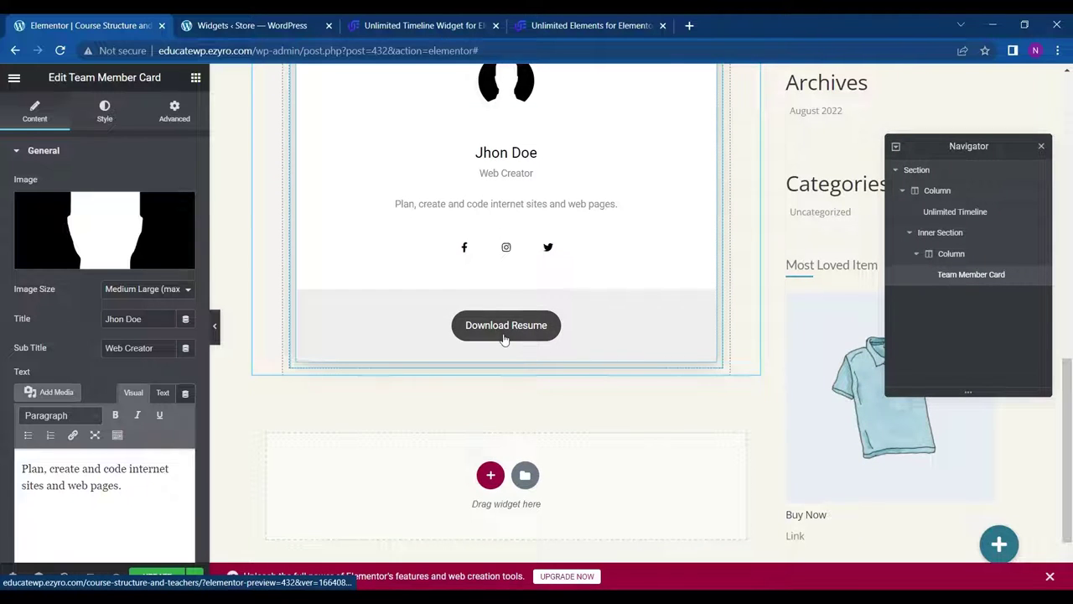
scroll(138, 374, down, 1)
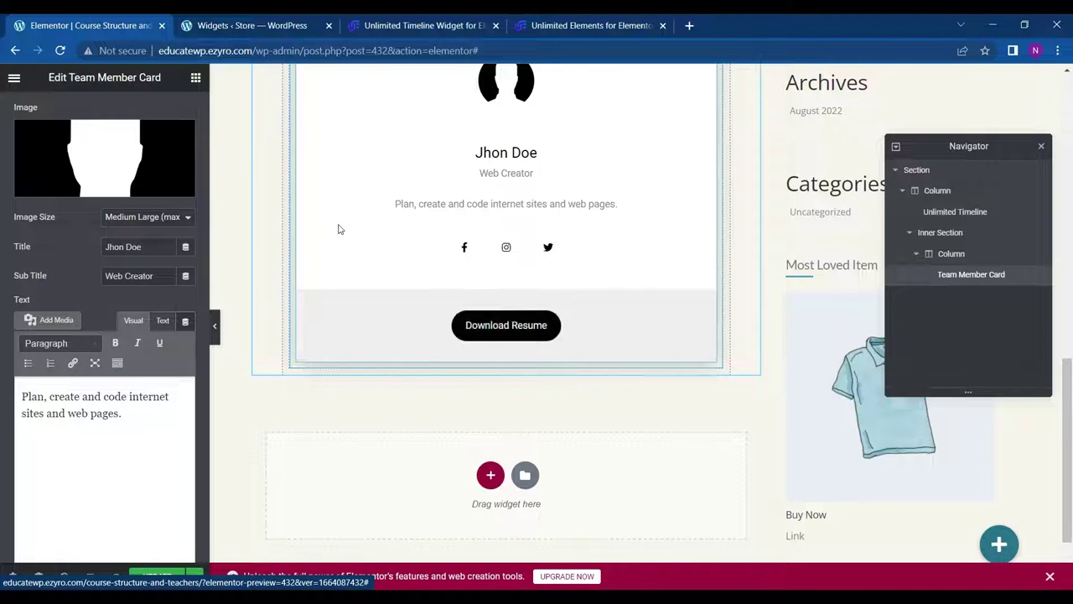
scroll(338, 229, up, 4)
scroll(339, 228, down, 1)
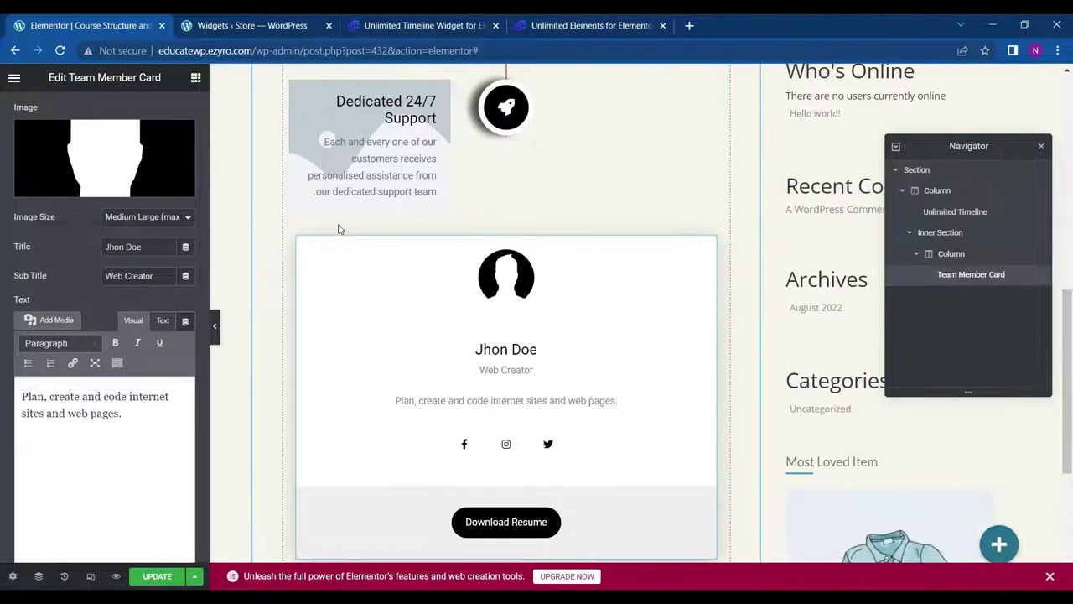
scroll(115, 204, up, 1)
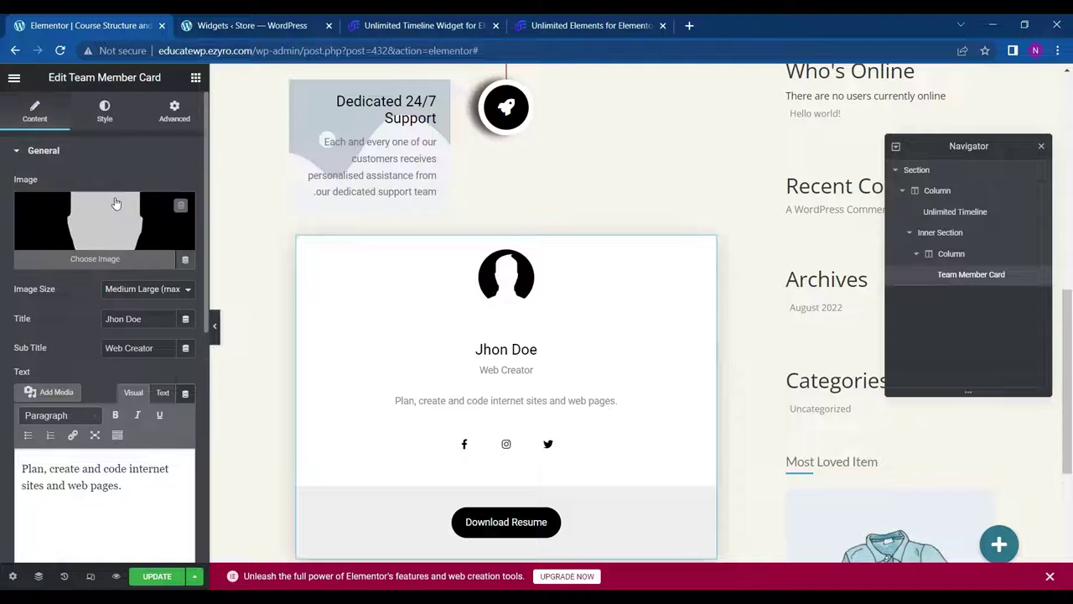
click(104, 111)
click(34, 112)
scroll(503, 252, up, 3)
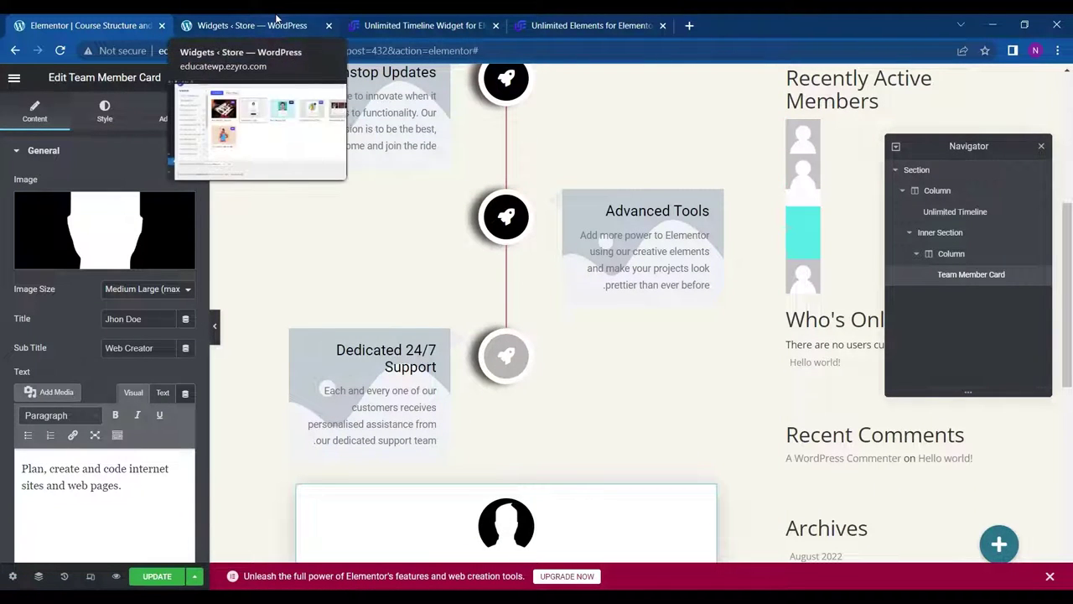
Return to the Unlimited Elements widget library and install the free Gradient Text Effect widget from the Typography category.
click(276, 19)
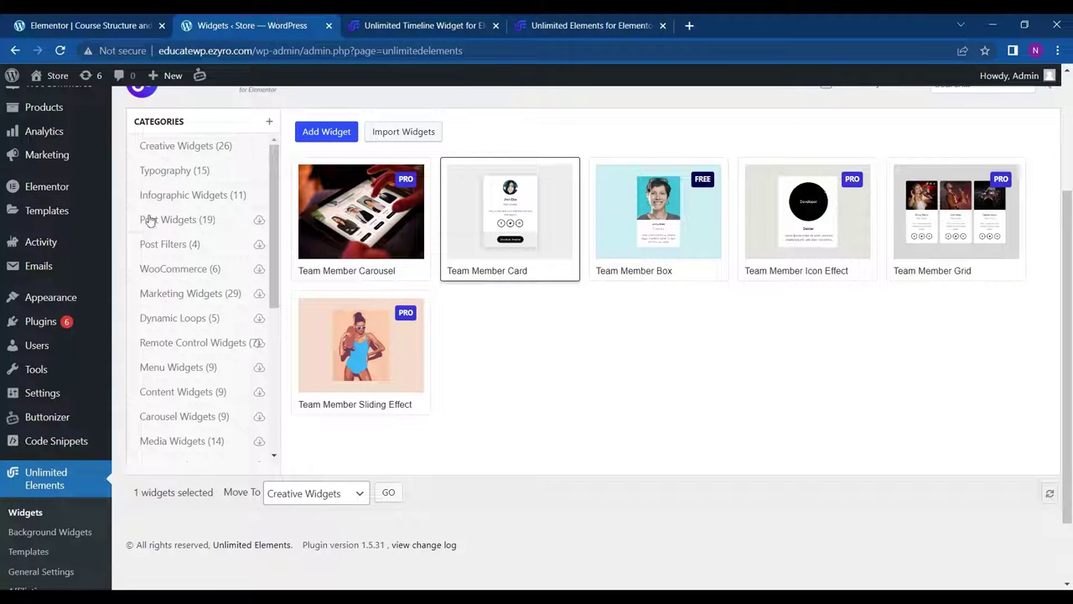
scroll(164, 370, down, 3)
scroll(192, 431, down, 3)
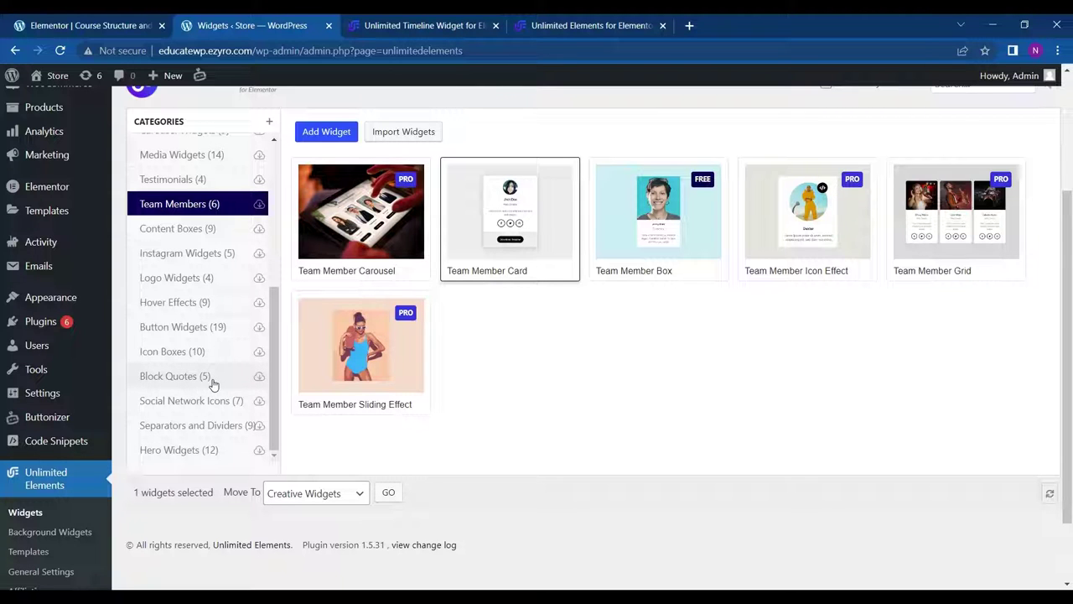
scroll(213, 384, up, 1)
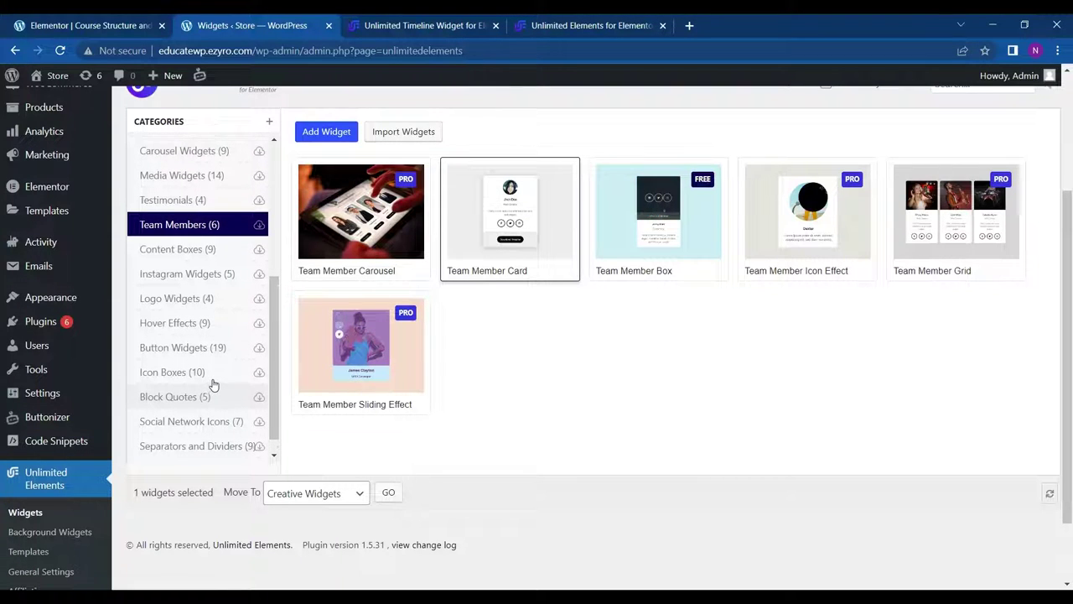
scroll(213, 384, up, 4)
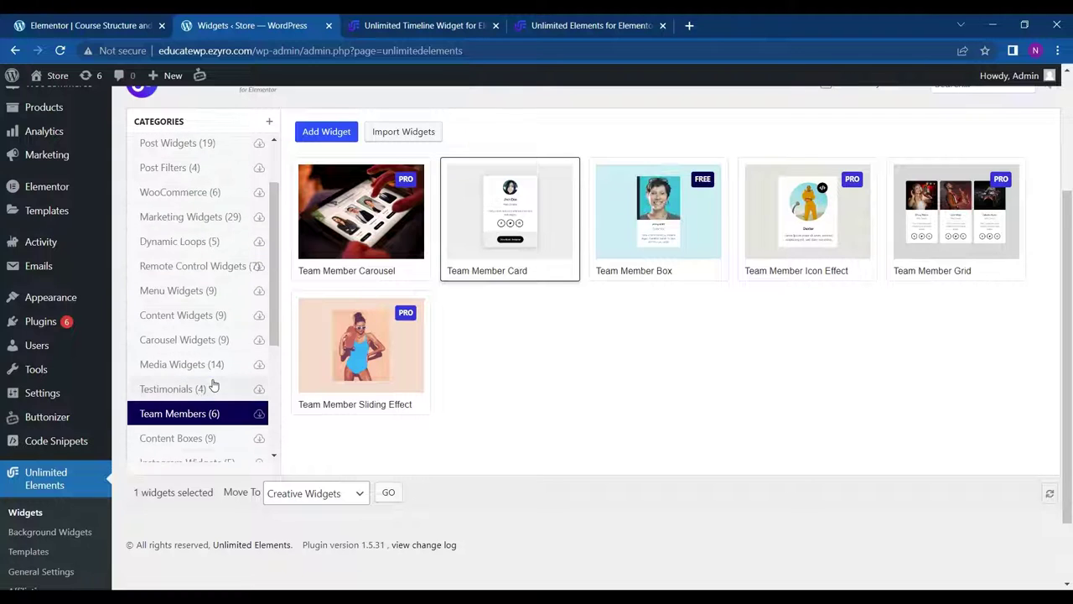
scroll(212, 384, down, 3)
scroll(213, 384, up, 4)
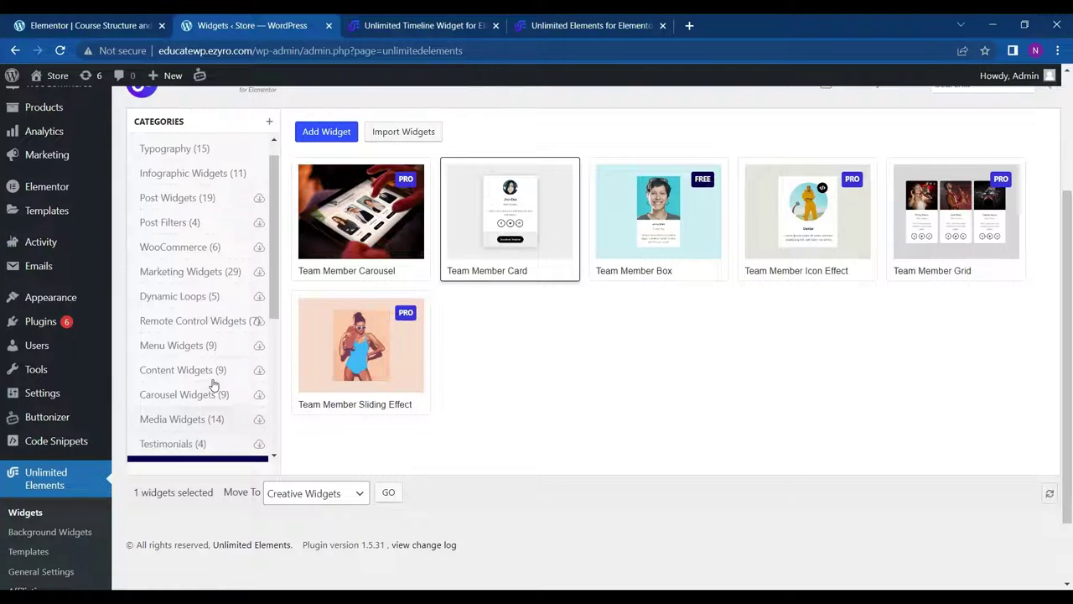
scroll(213, 384, up, 1)
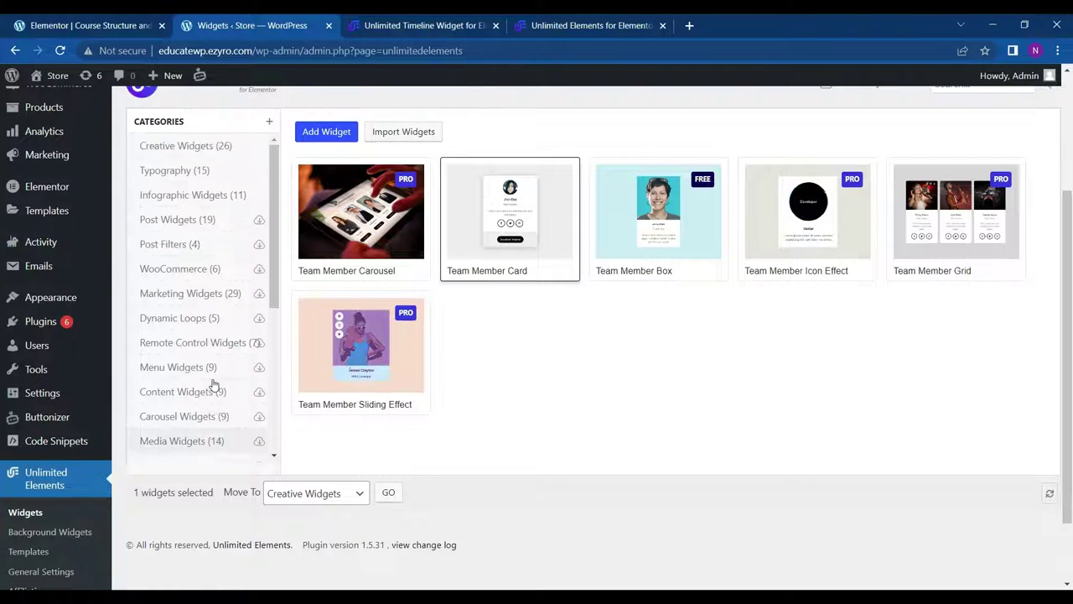
click(202, 170)
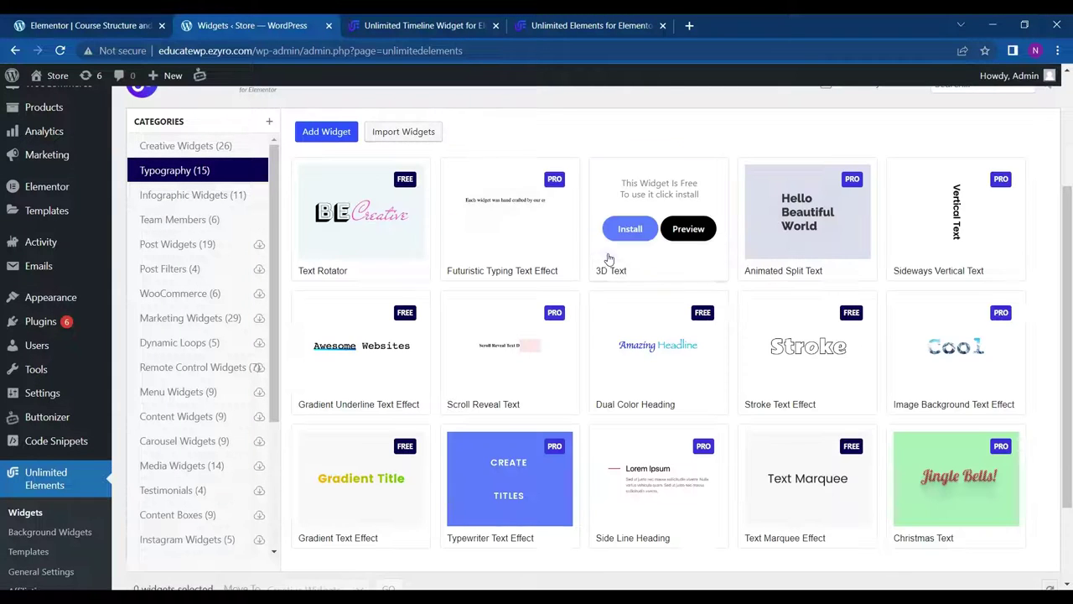
scroll(479, 361, down, 3)
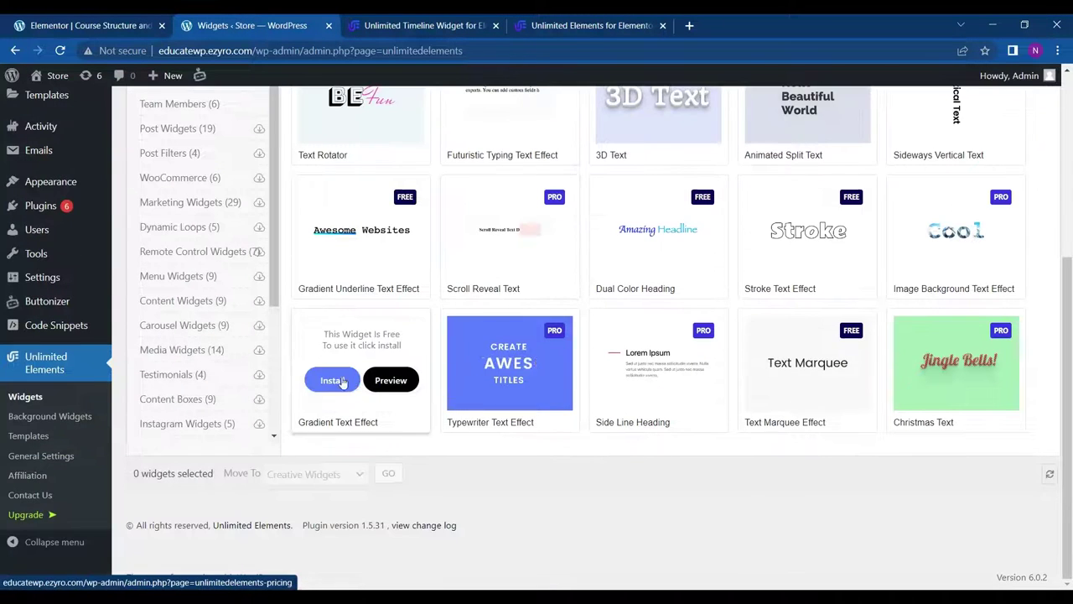
click(350, 381)
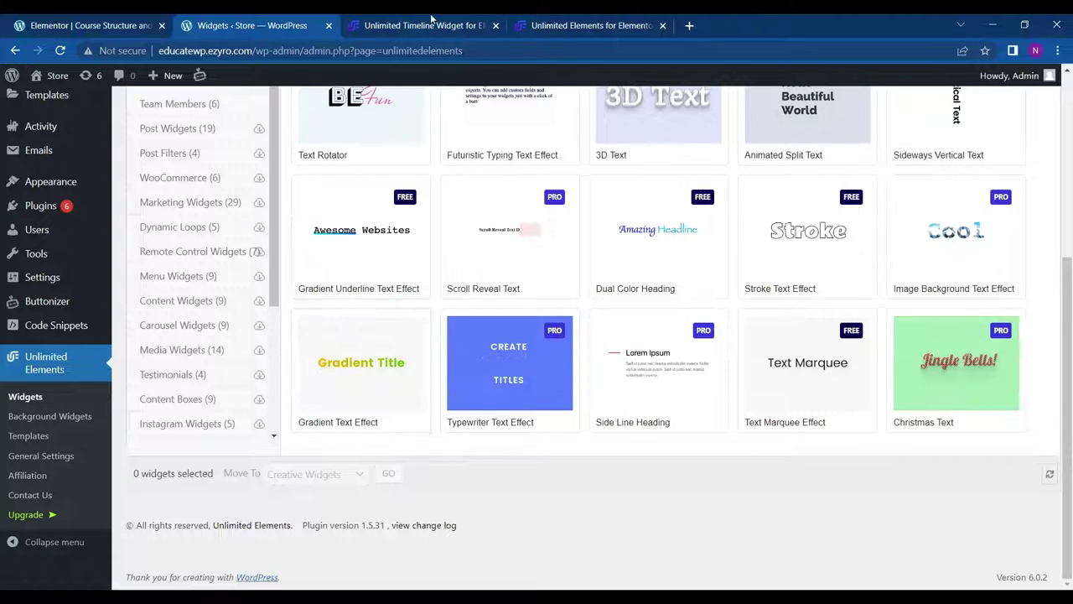
Switch back to the Elementor editor and update the page to save the added Team Member Card.
key(ctrl+1)
key(F5)
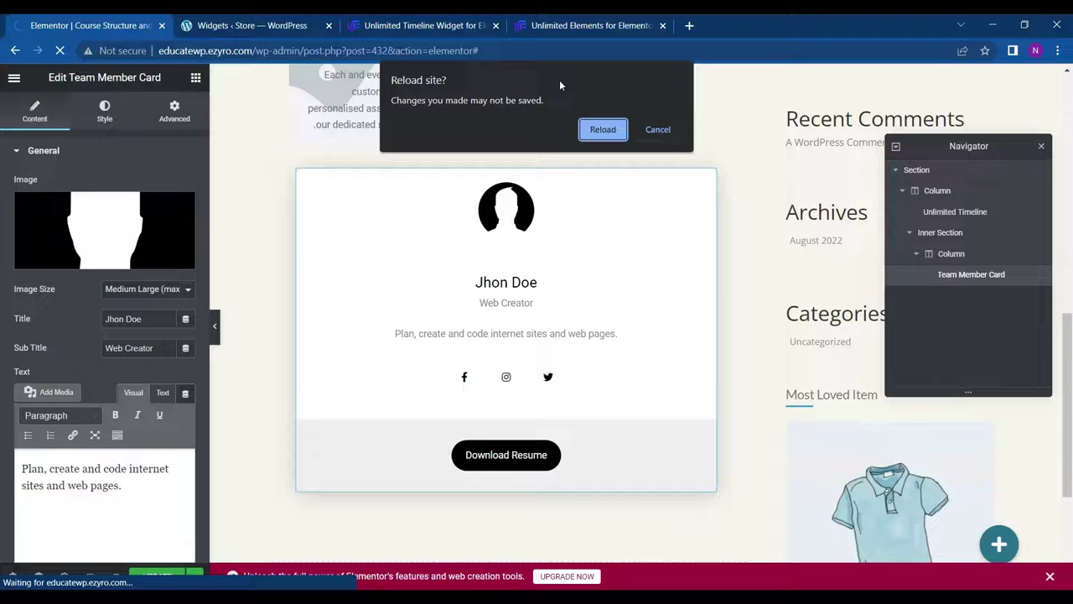
click(658, 130)
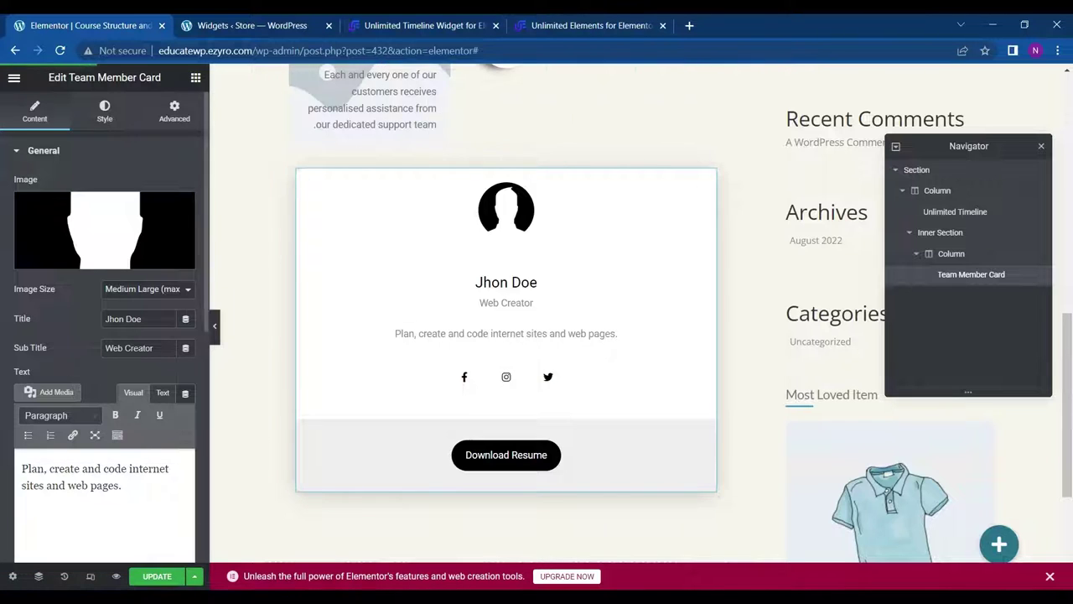
click(163, 577)
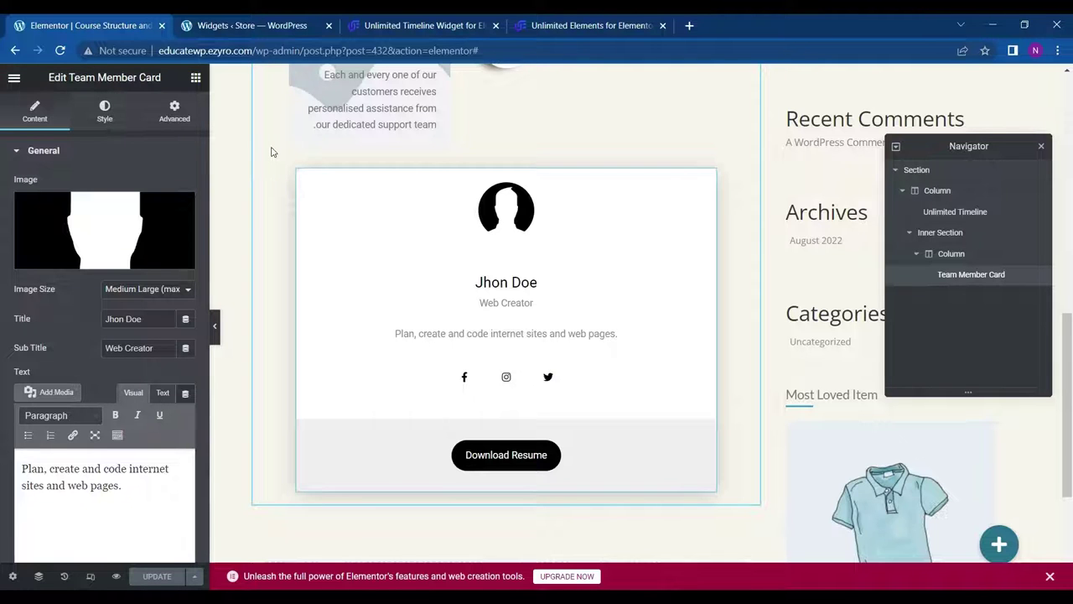
Search the elements for "gra" and place the Gradient Text Effect widget above the timeline.
scroll(271, 152, up, 3)
click(230, 167)
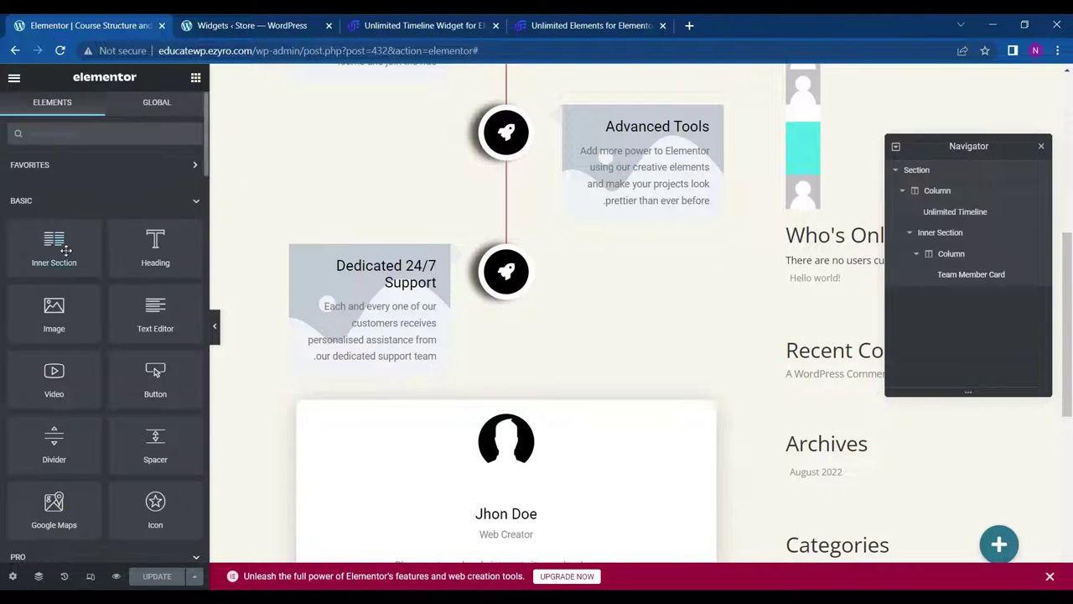
scroll(65, 250, down, 6)
scroll(419, 408, down, 4)
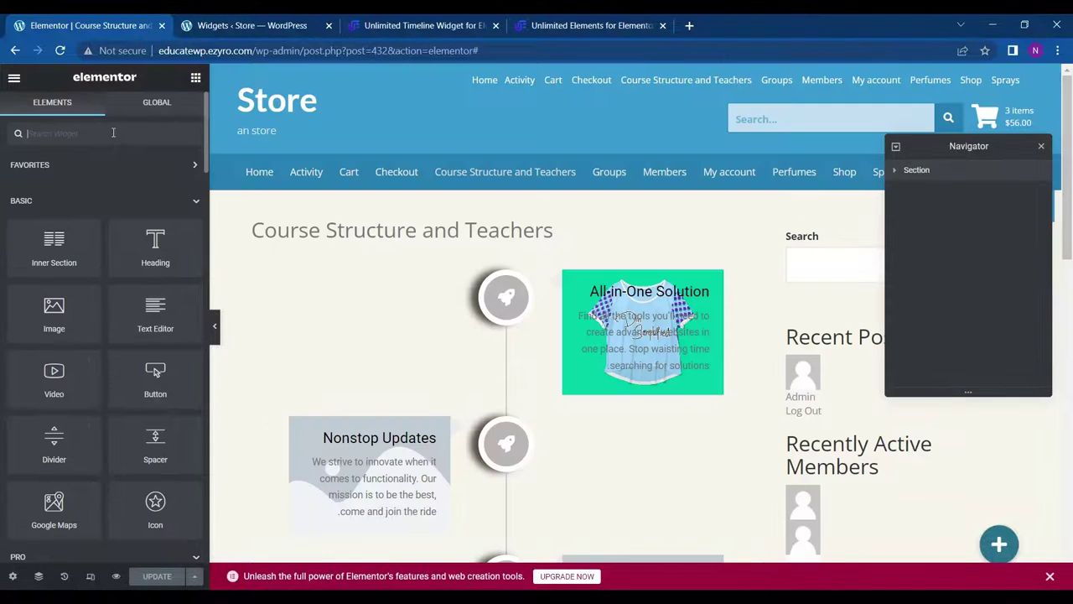
click(114, 133)
text(gra)
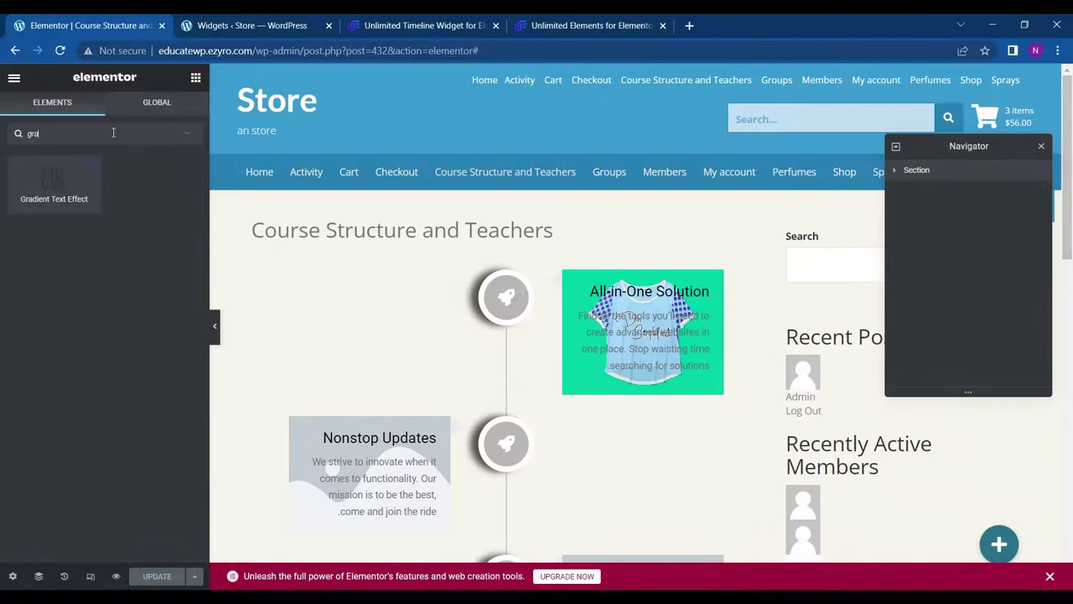
scroll(456, 338, down, 8)
scroll(457, 338, down, 3)
scroll(414, 302, up, 15)
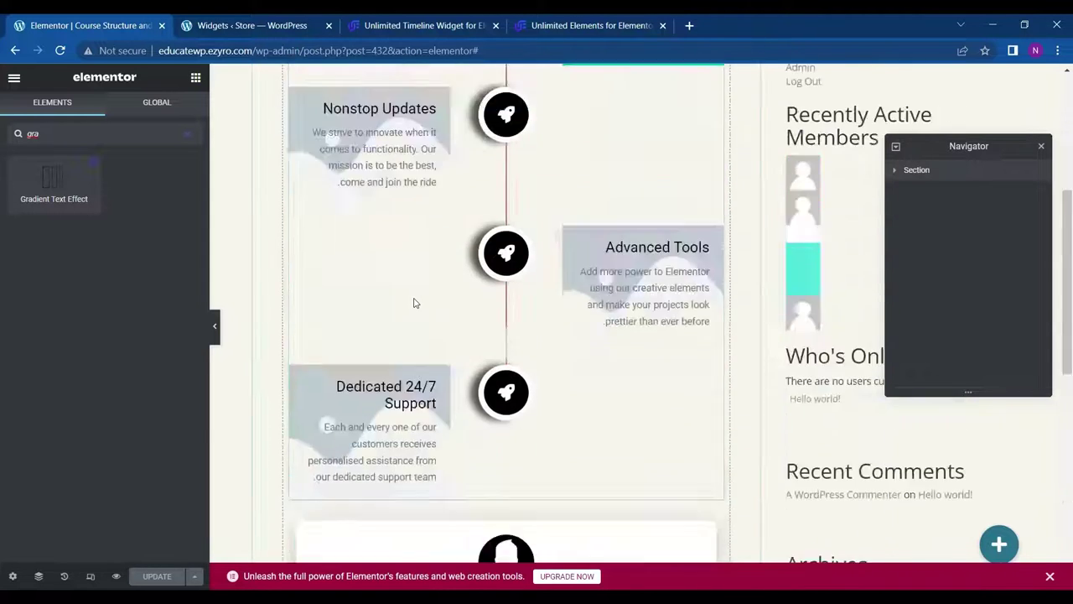
drag(53, 180, 408, 278)
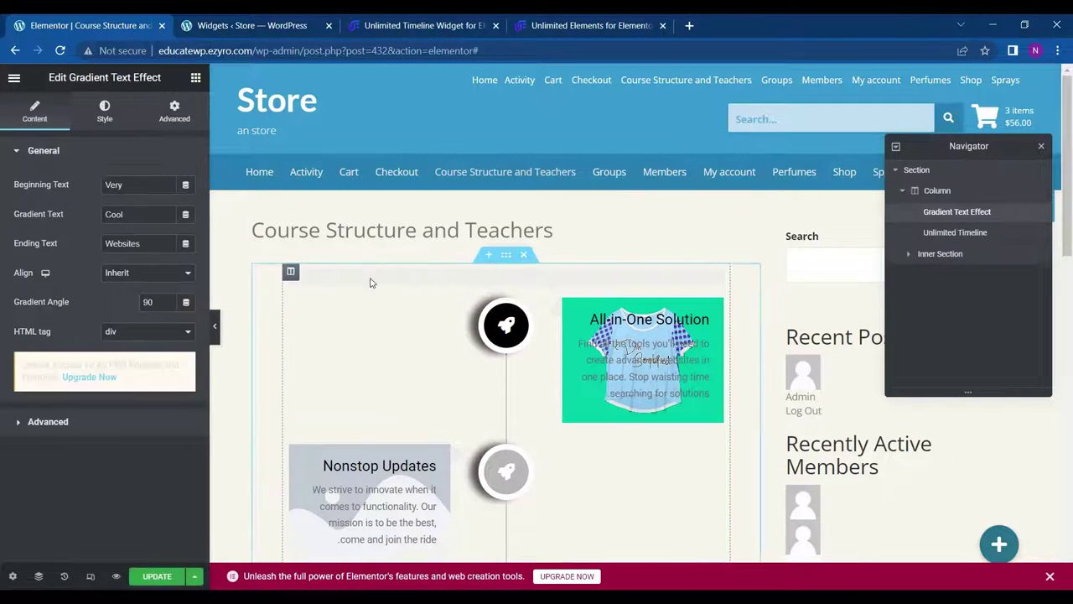
Replace the gradient heading's beginning text with "The Courses".
click(74, 186)
key(BackSpace)
text(Th)
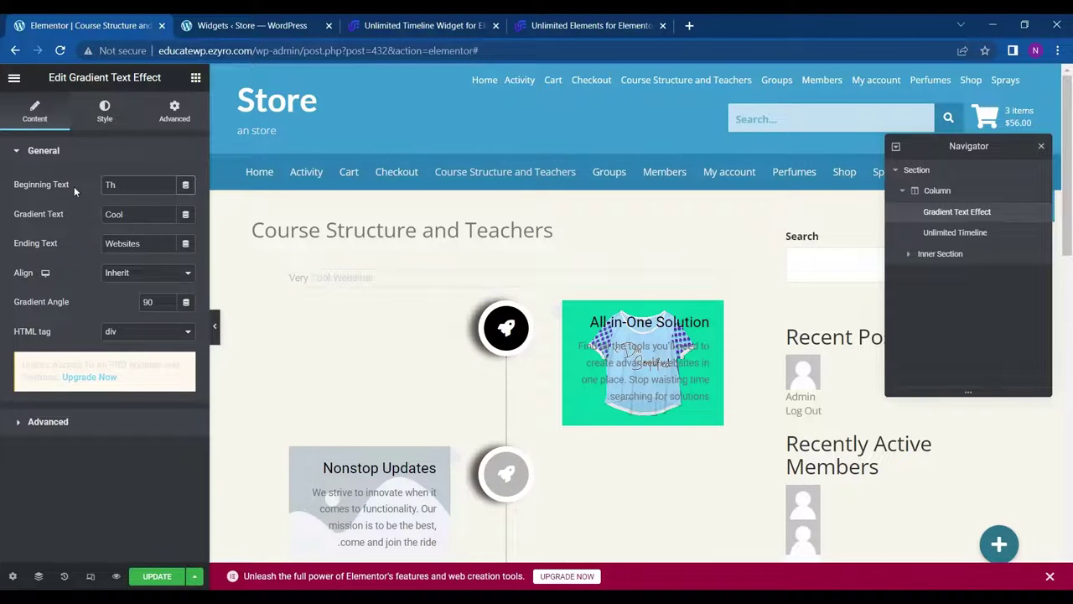
text(e COu)
text(s)
key(BackSpace)
key(BackSpace)
key(BackSpace)
text(urses)
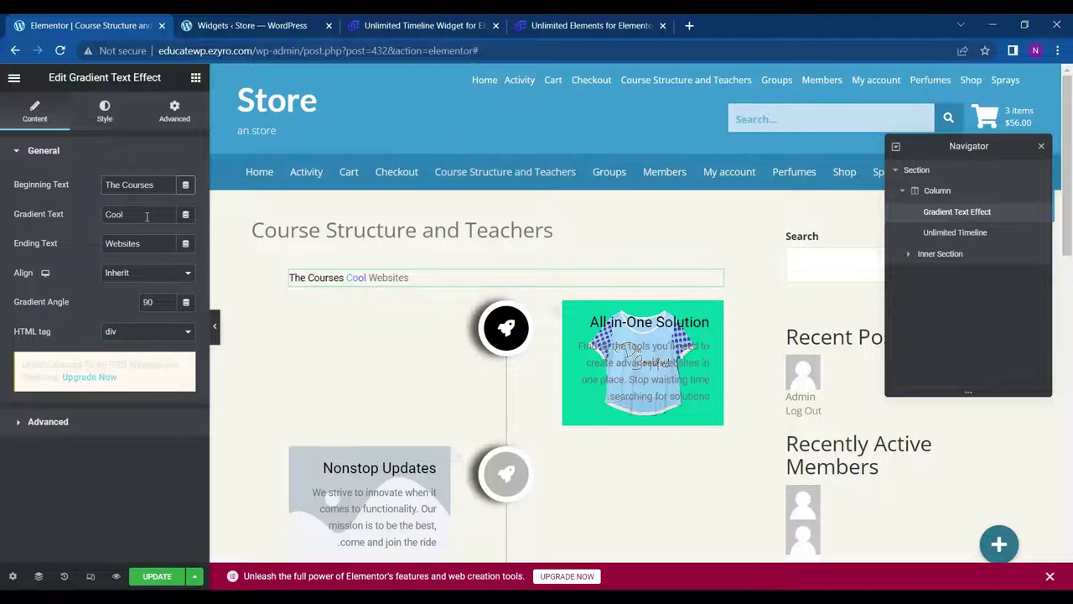
Move "Courses" from the beginning text to the gradient text, clear the ending text and save the page.
drag(124, 186, 163, 186)
key(ctrl+c)
key(BackSpace)
key(Escape)
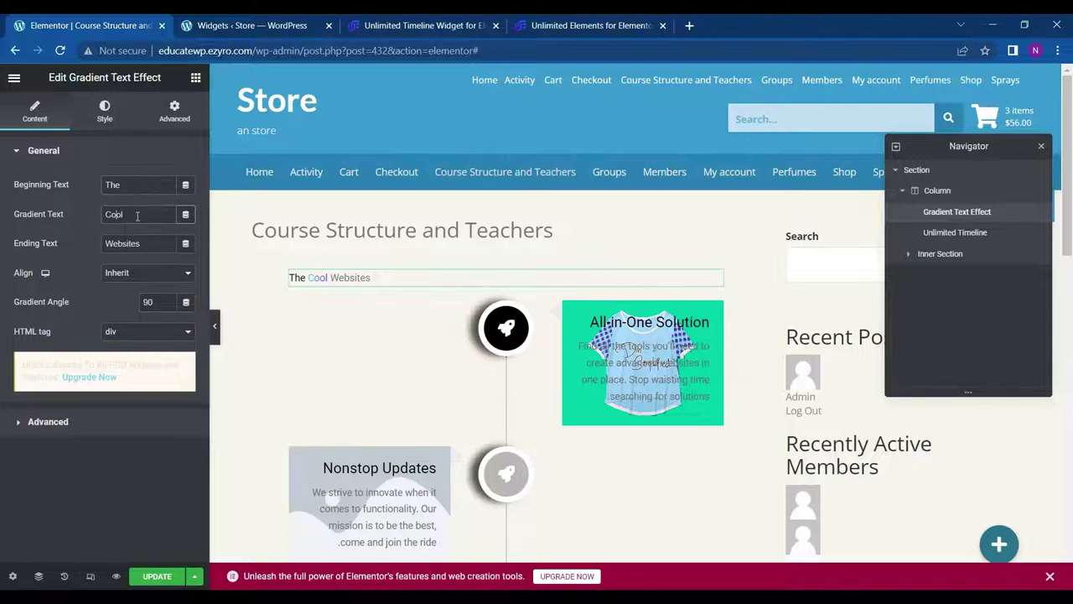
drag(138, 216, 54, 250)
key(ctrl+v)
key(BackSpace)
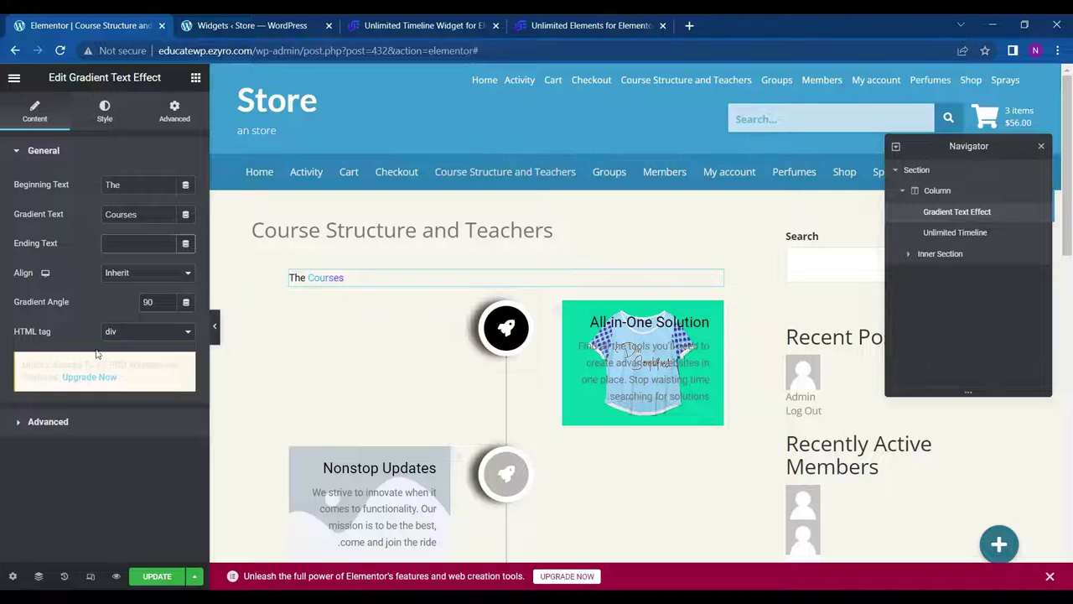
click(149, 577)
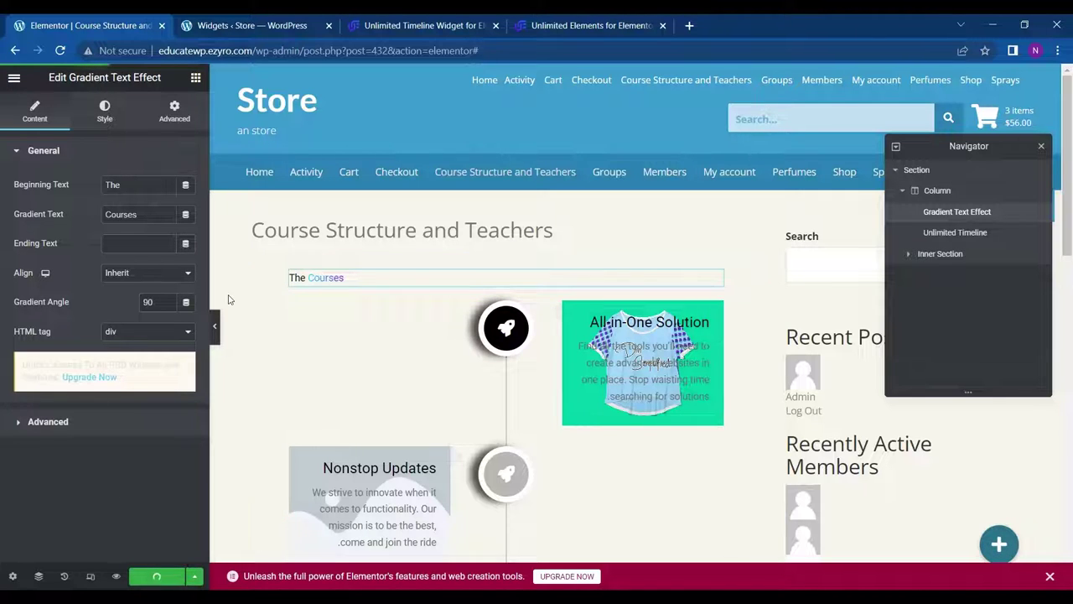
Configure the gradient heading with center alignment, a gradient angle of 95 and the h6 HTML tag.
click(175, 279)
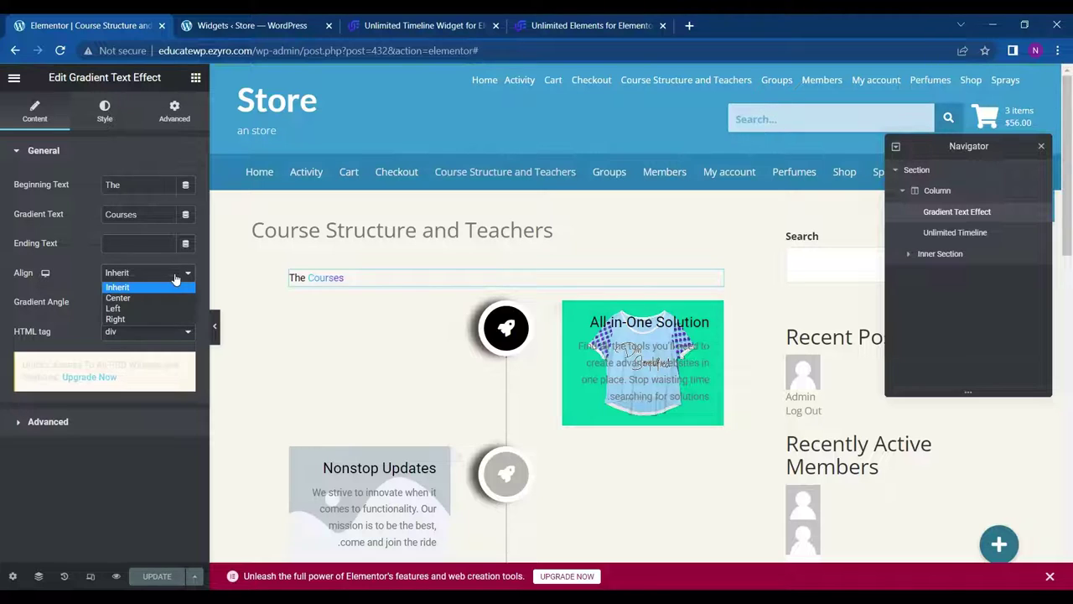
click(162, 298)
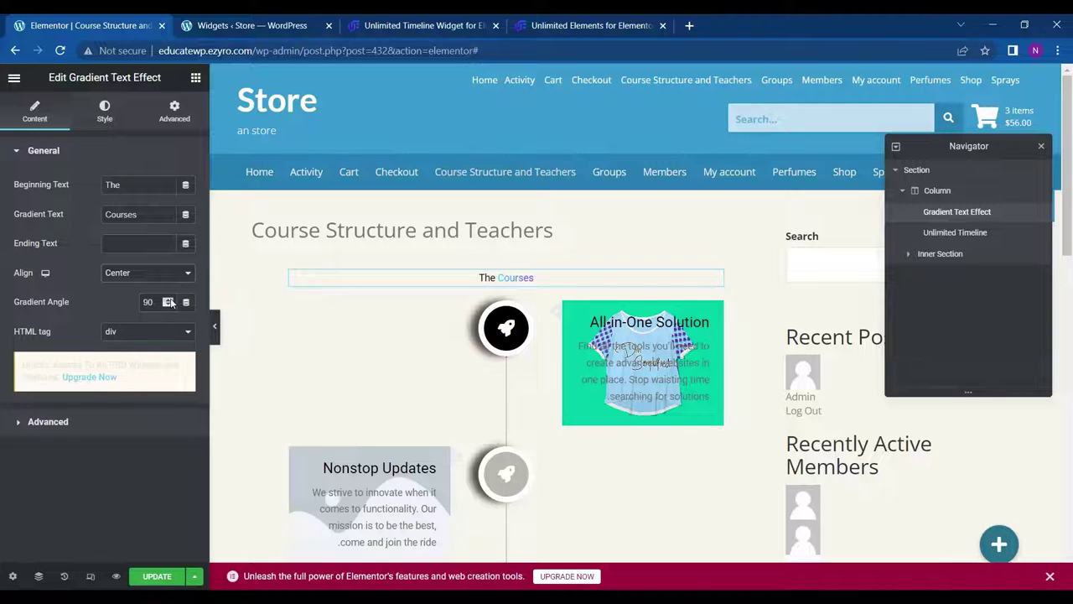
scroll(171, 301, up, 3)
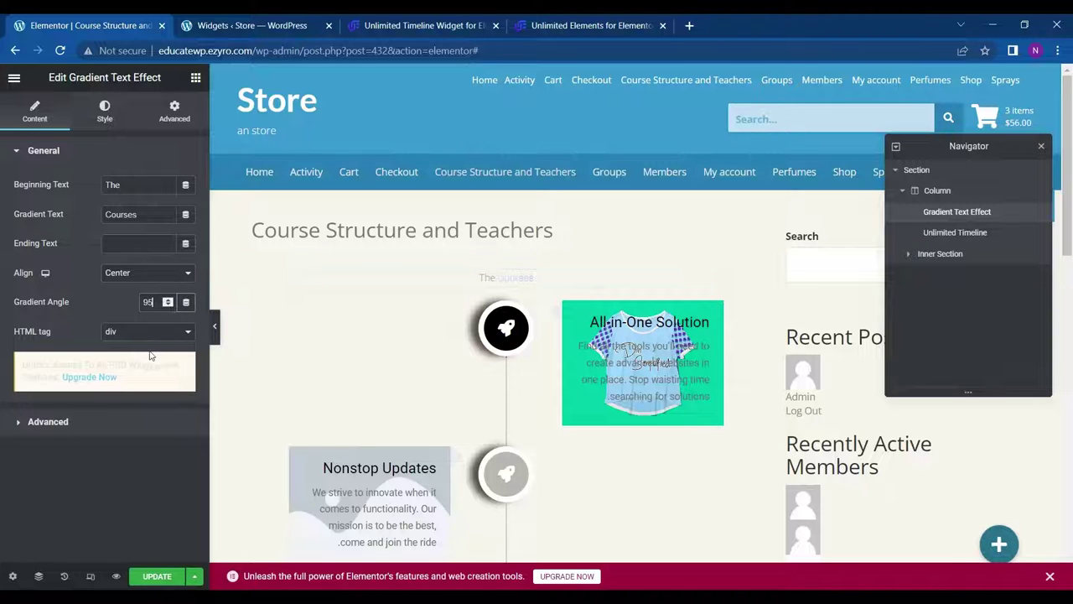
click(178, 333)
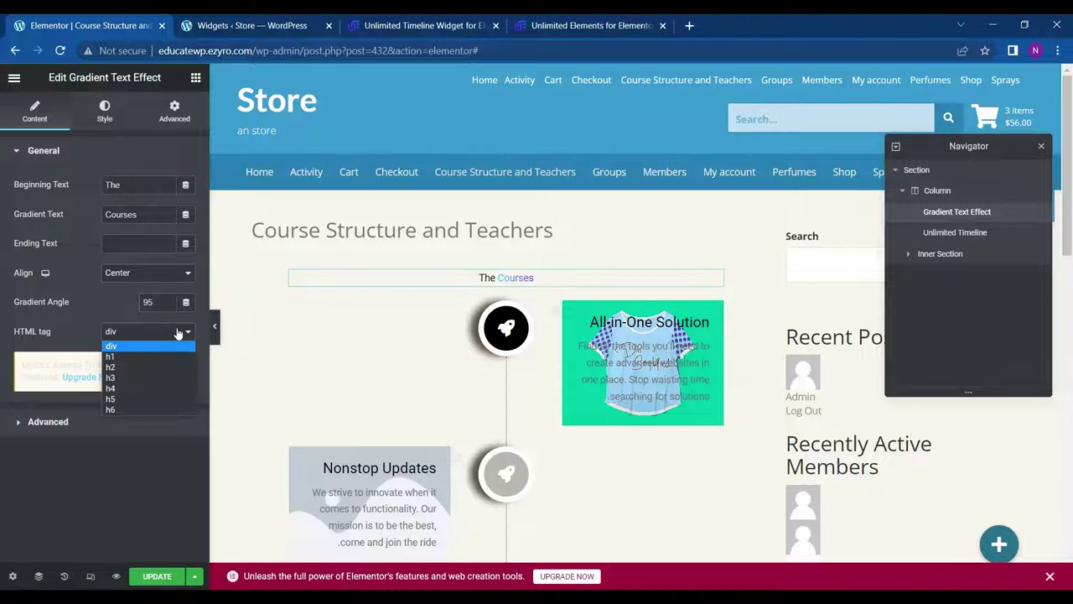
click(145, 405)
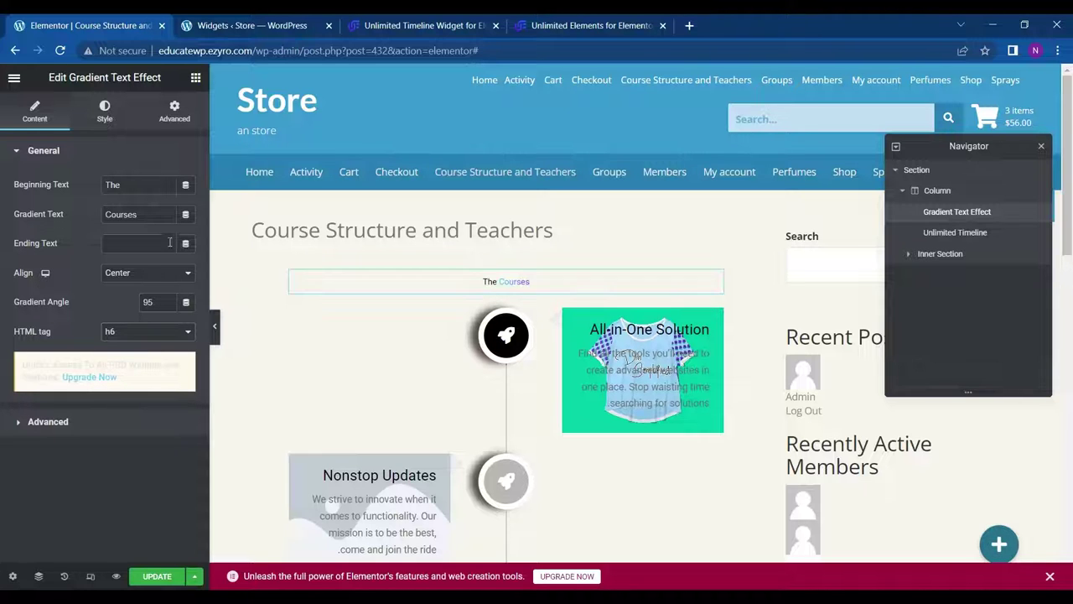
Check the gradient heading's style and advanced options and set its width to Full Width (100%).
click(125, 116)
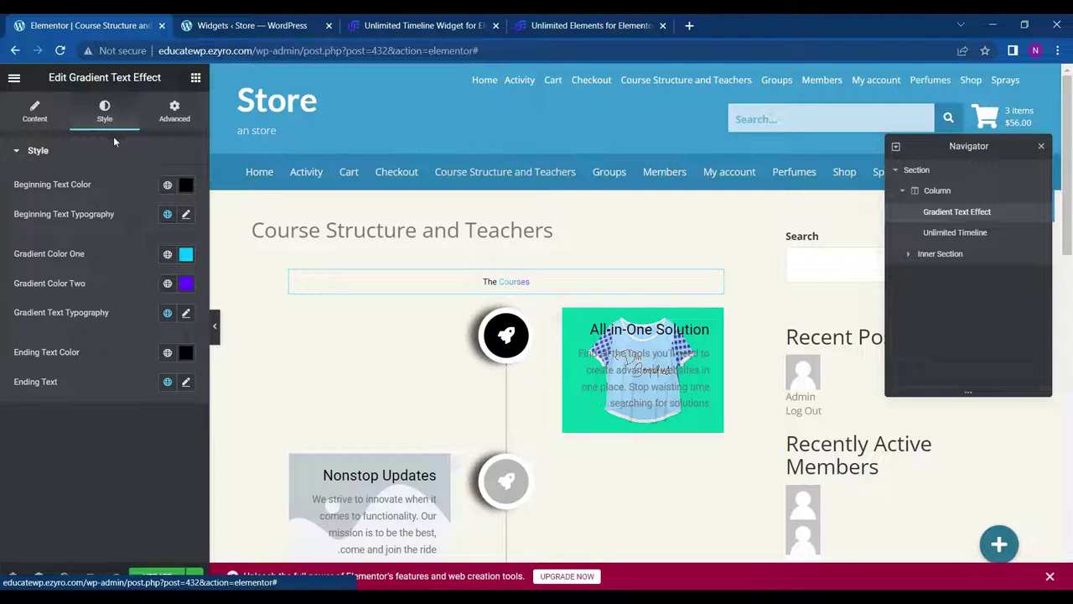
click(160, 116)
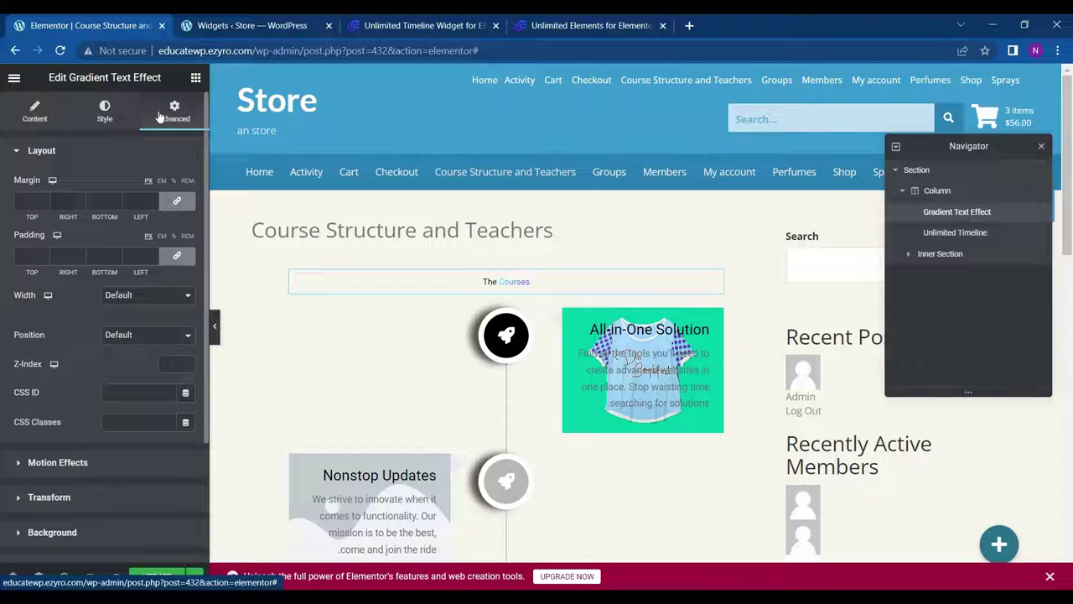
scroll(94, 434, down, 1)
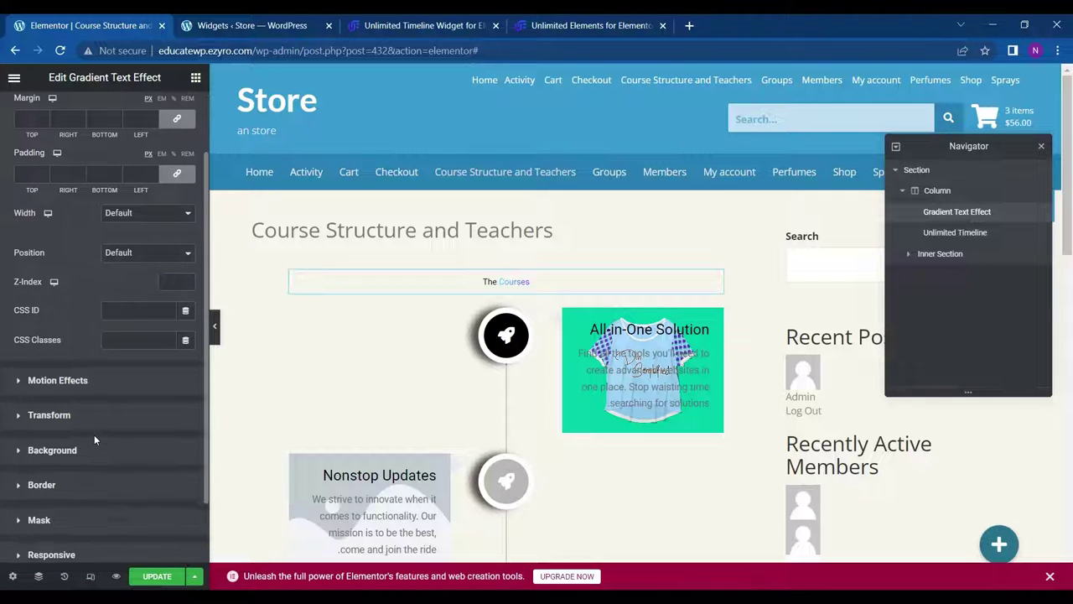
scroll(109, 225, up, 1)
click(174, 296)
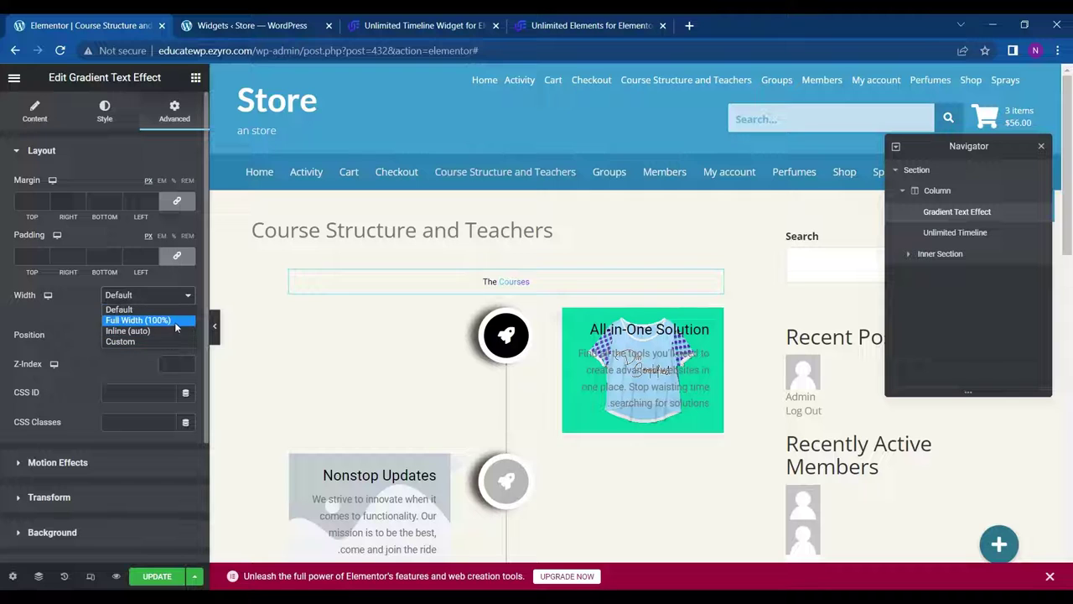
click(175, 320)
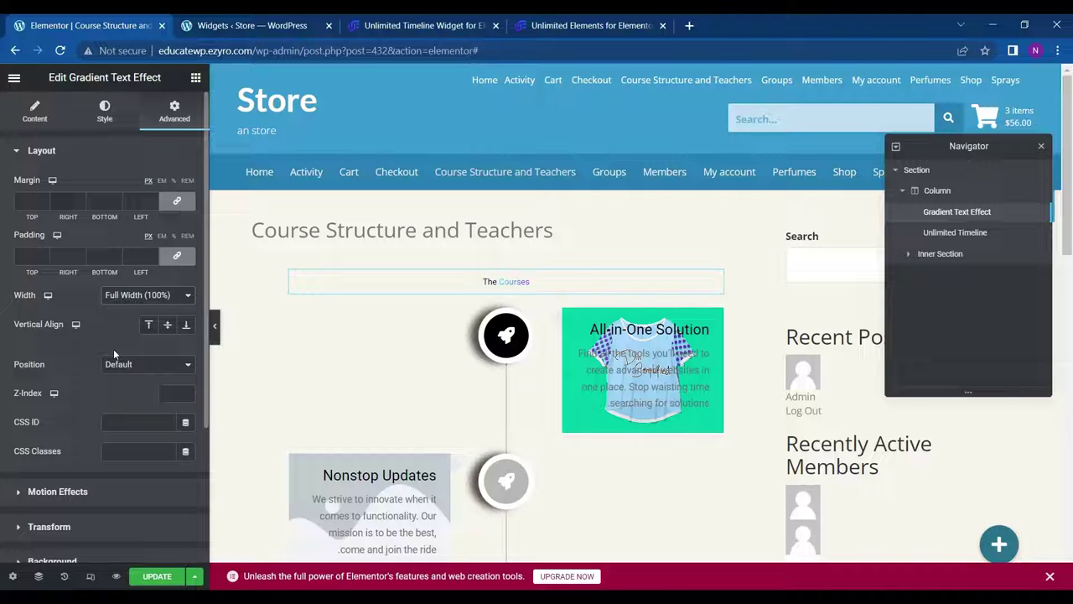
scroll(114, 354, down, 3)
scroll(82, 364, down, 1)
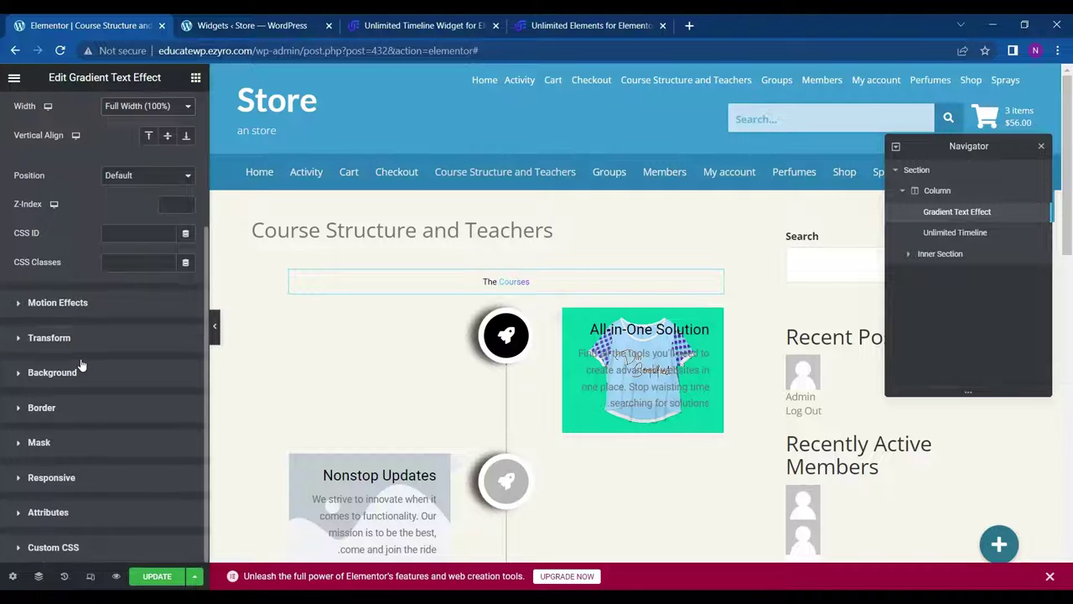
scroll(75, 431, up, 4)
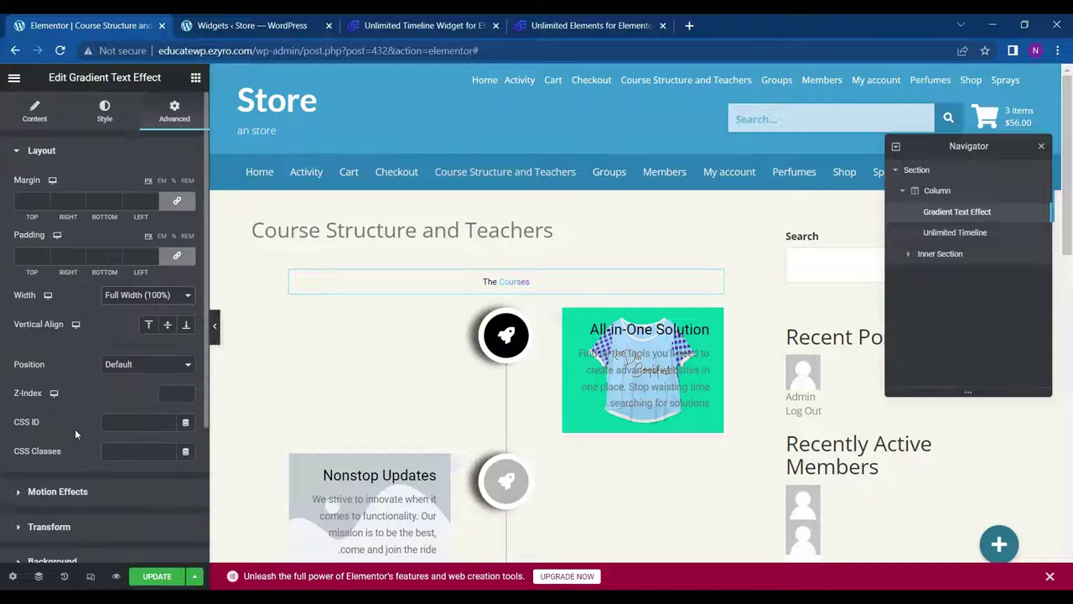
Reopen the gradient heading's content settings and change its HTML tag to h1.
click(553, 282)
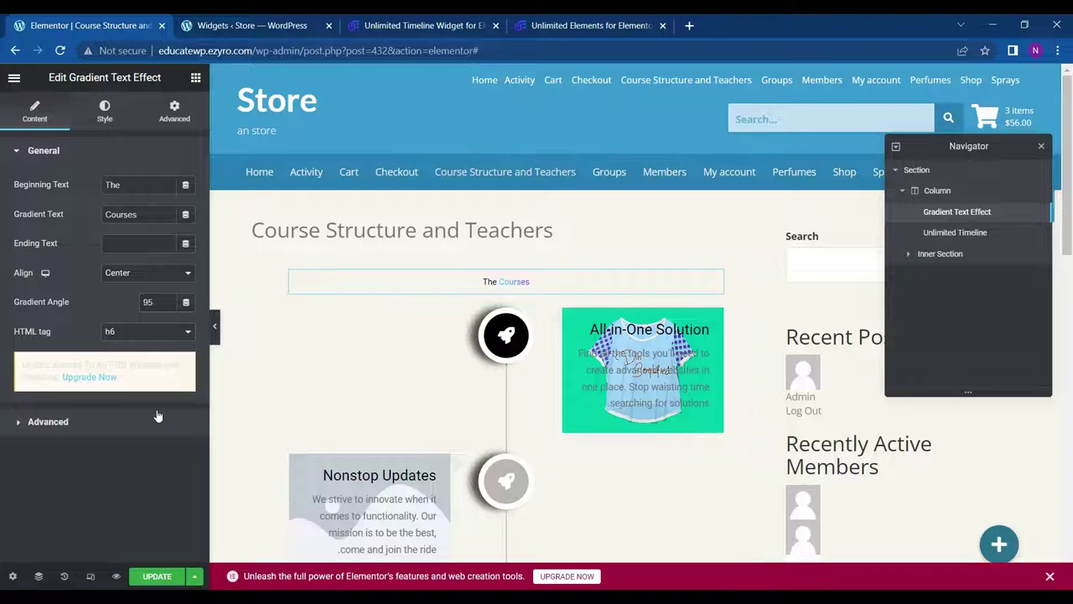
click(163, 333)
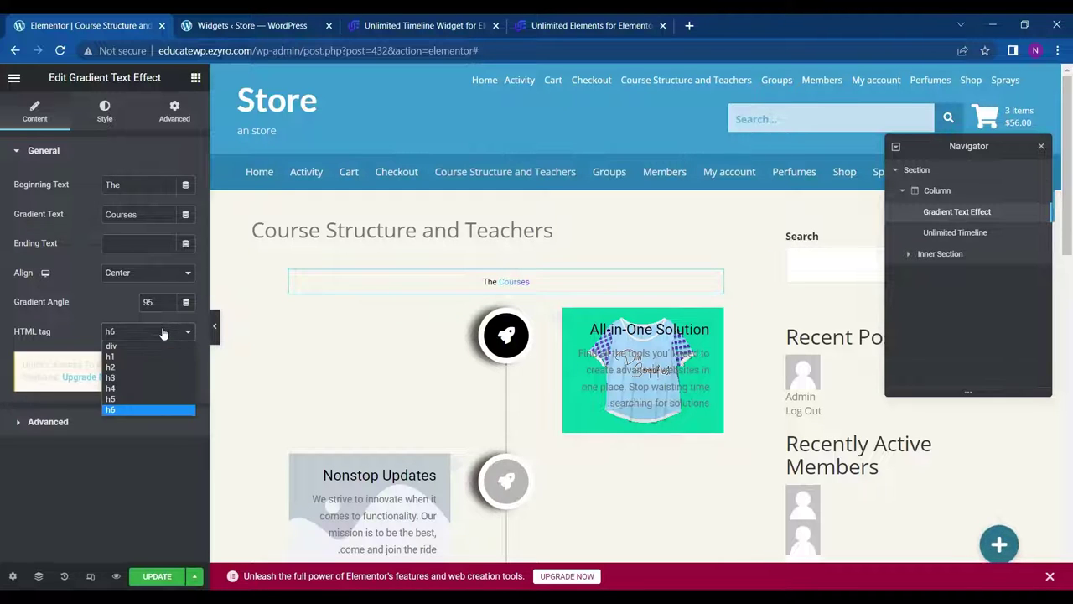
click(158, 357)
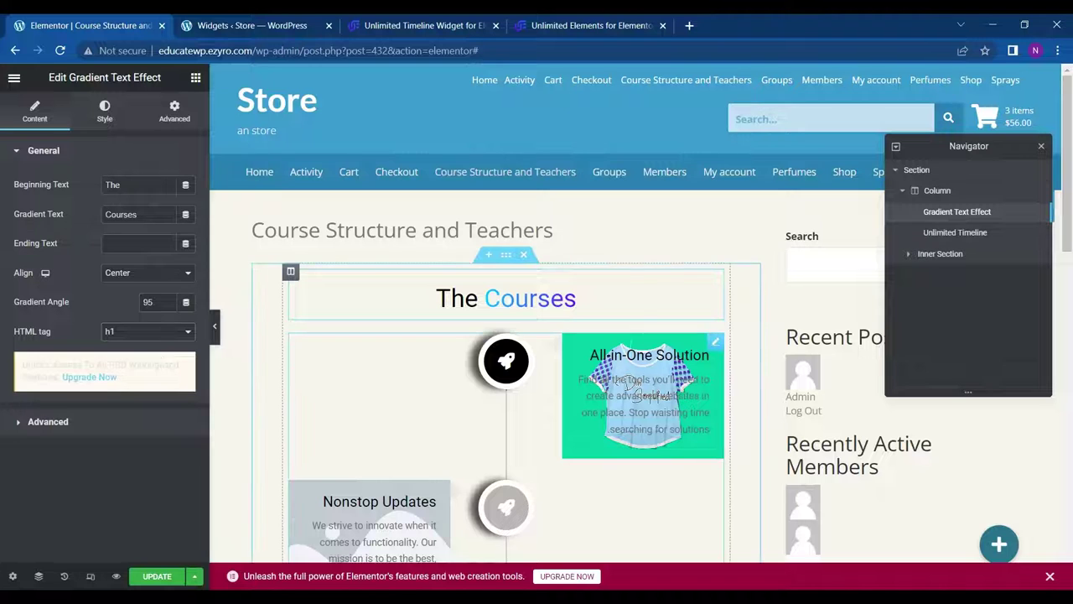
Review the page from the gradient heading down to the team member card, then return to the elements list.
scroll(649, 266, down, 2)
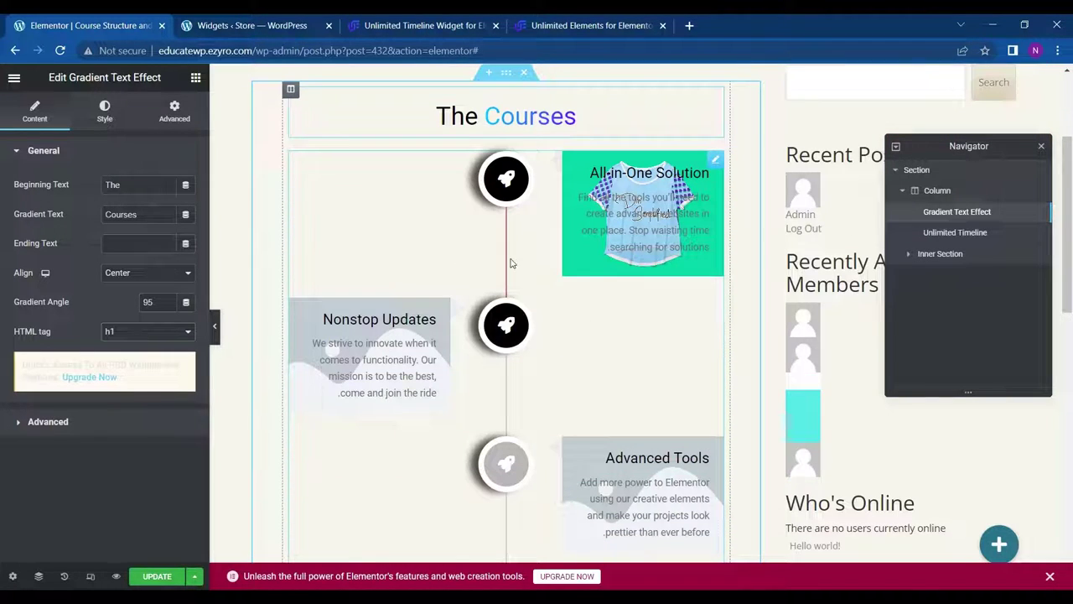
scroll(621, 376, down, 5)
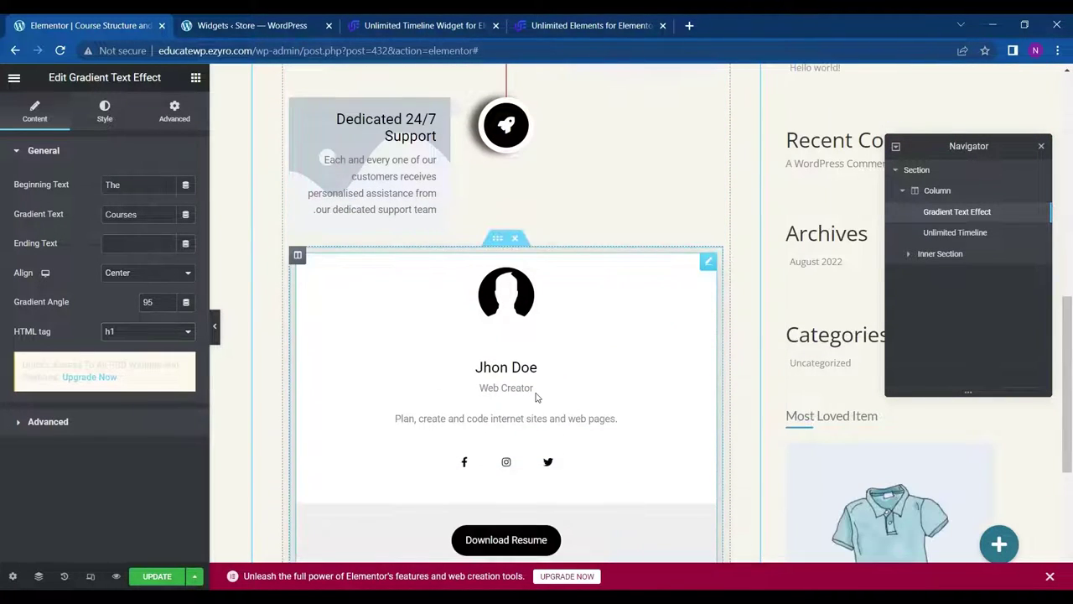
scroll(535, 396, down, 2)
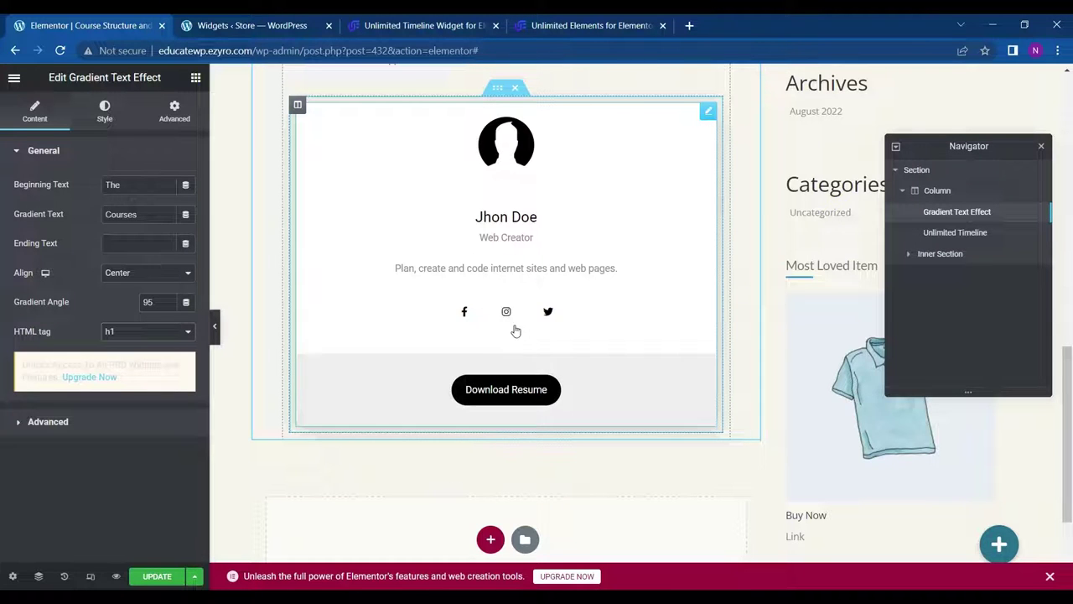
scroll(515, 329, up, 3)
scroll(512, 328, down, 1)
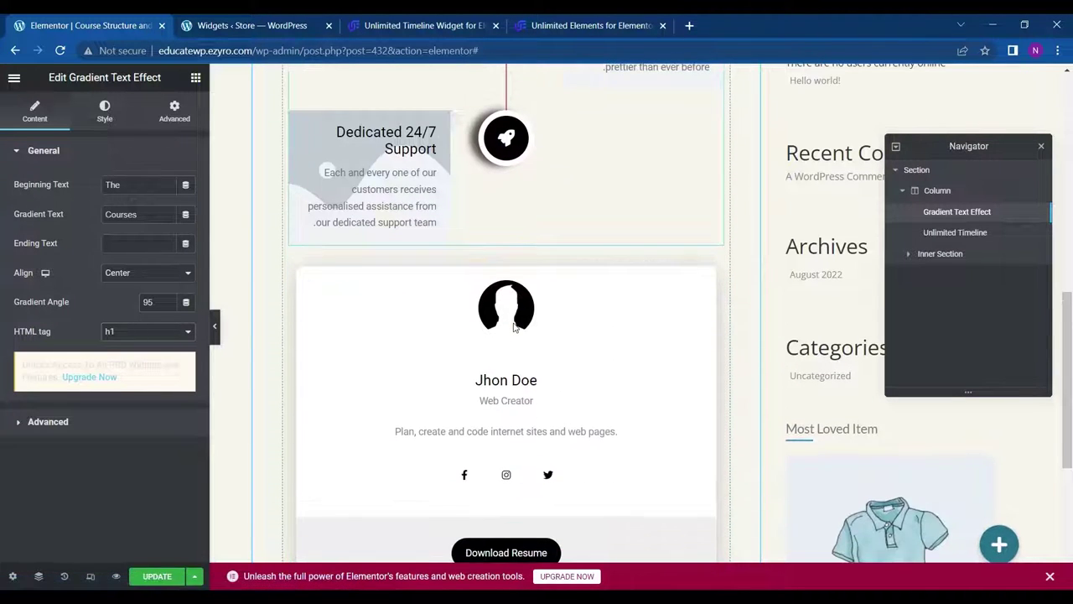
scroll(512, 327, up, 10)
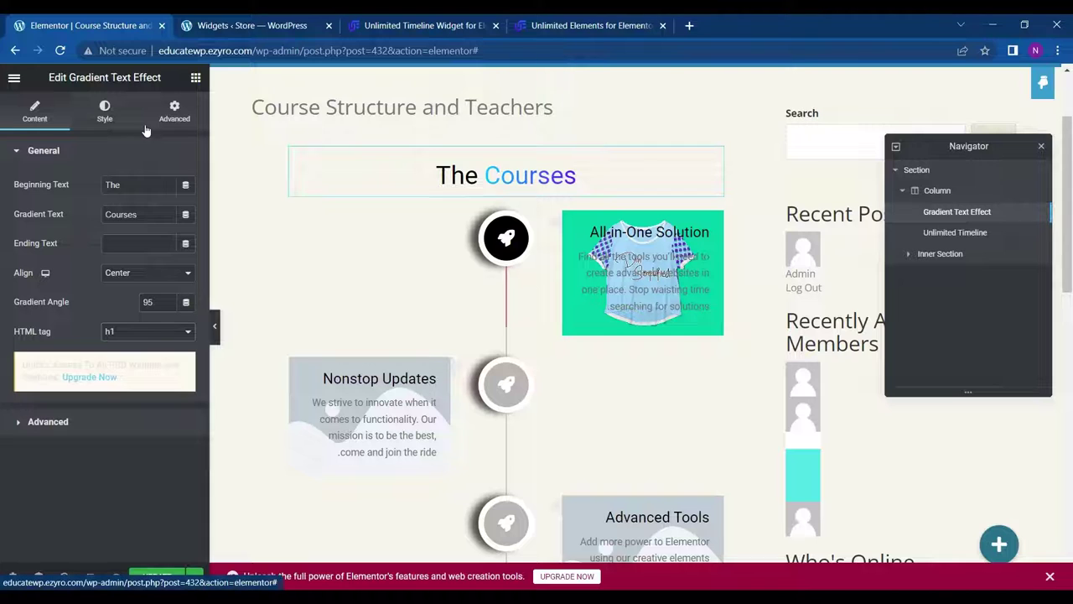
click(14, 78)
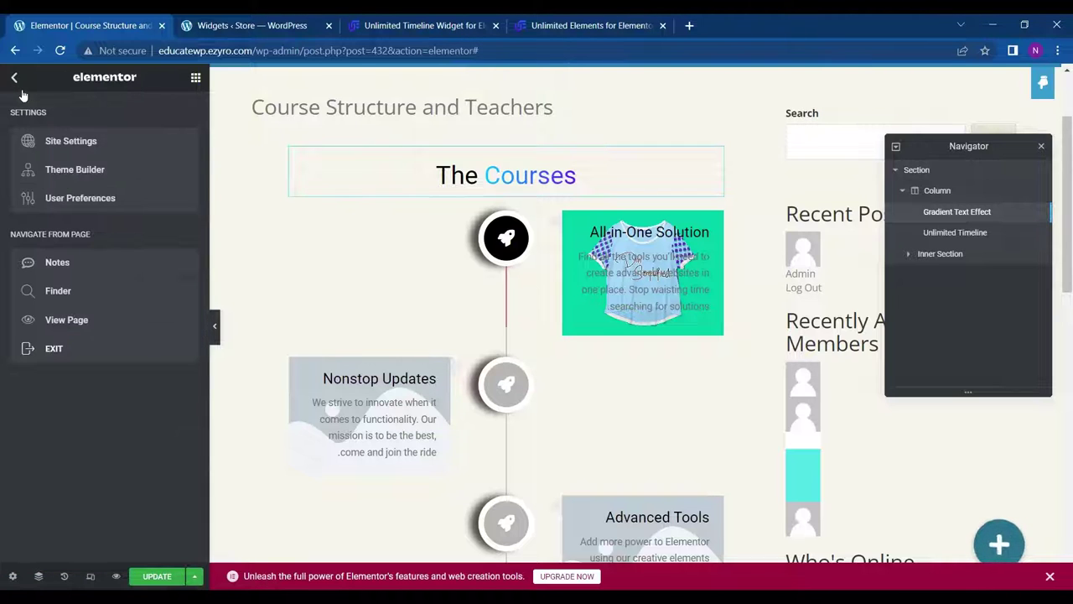
click(20, 91)
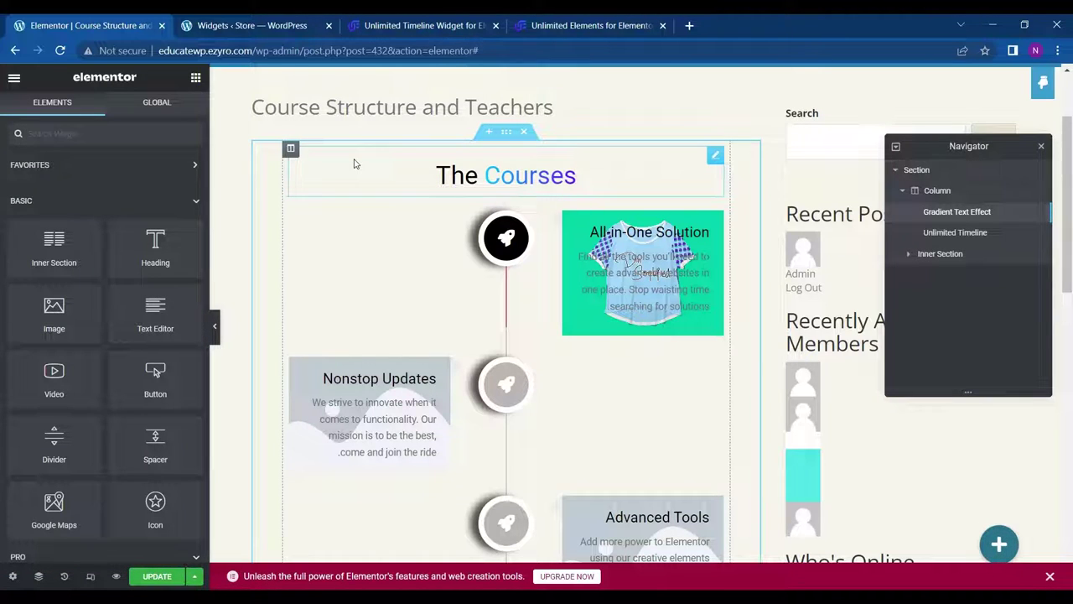